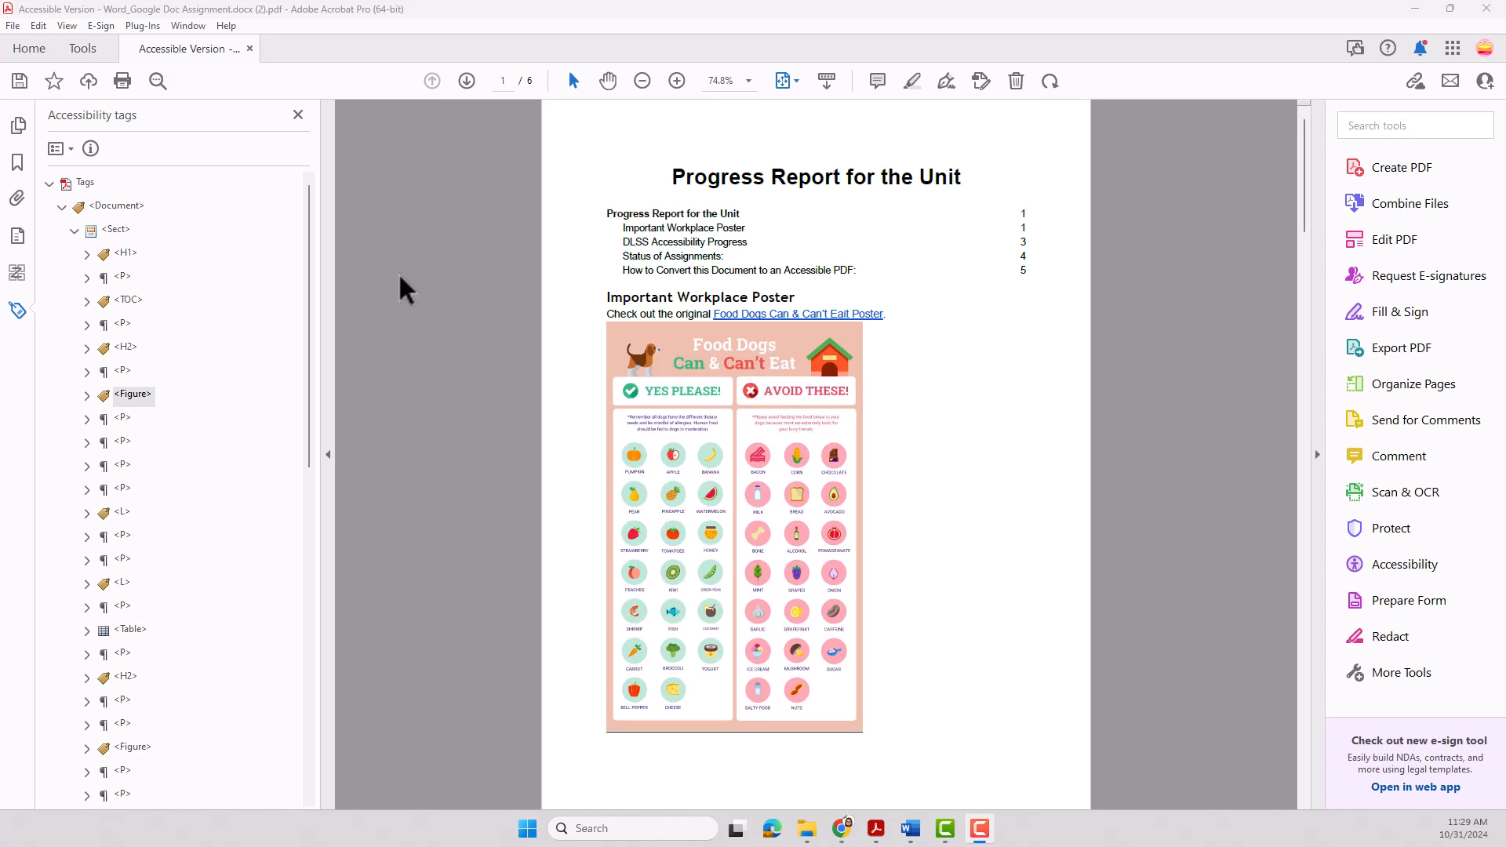
- Close the Accessibility tags pane beside the document
left_click(397, 270)
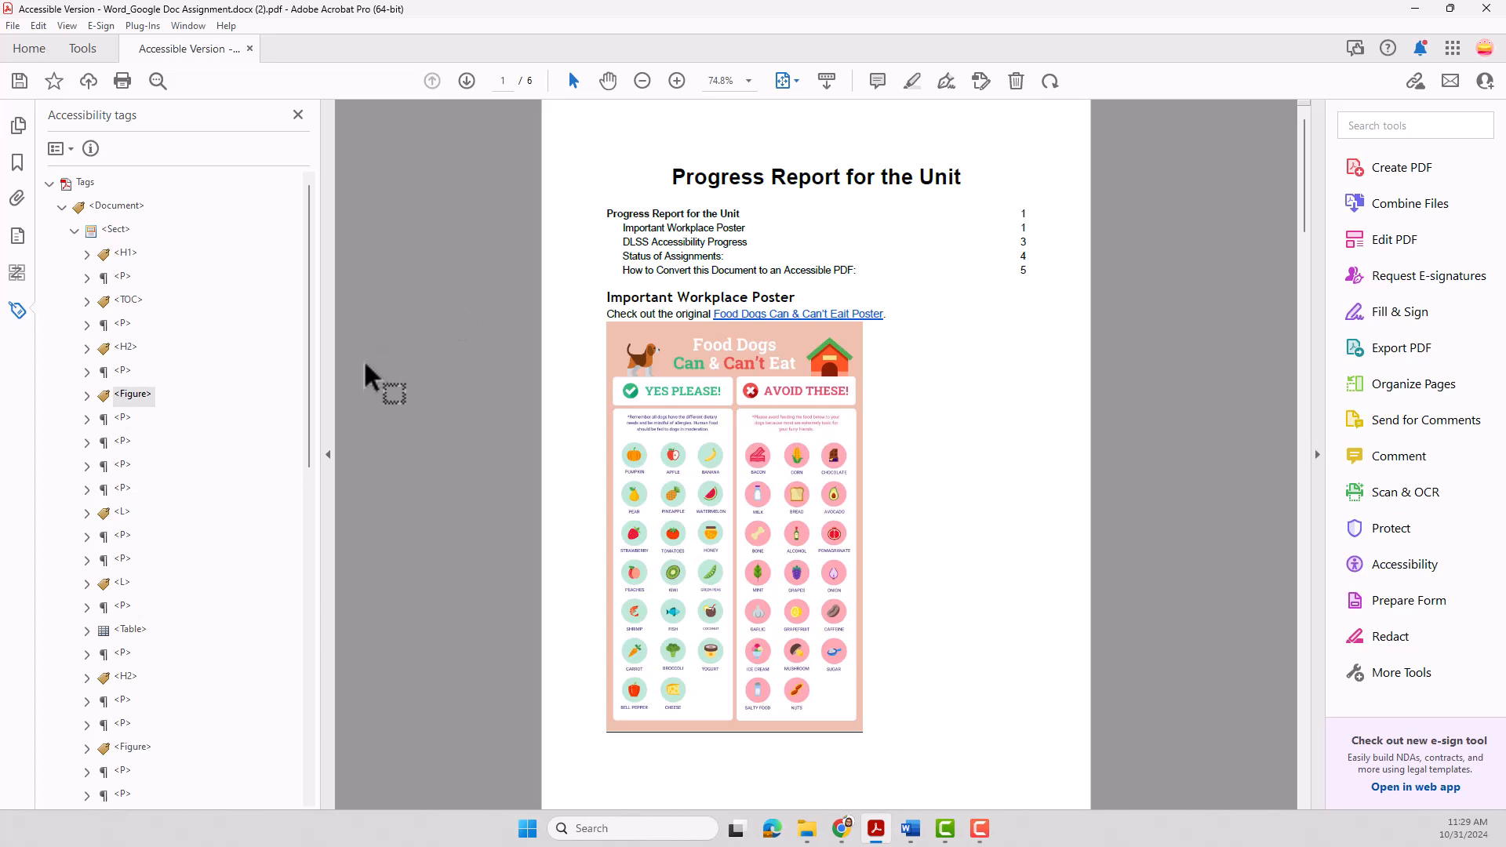
left_click(300, 113)
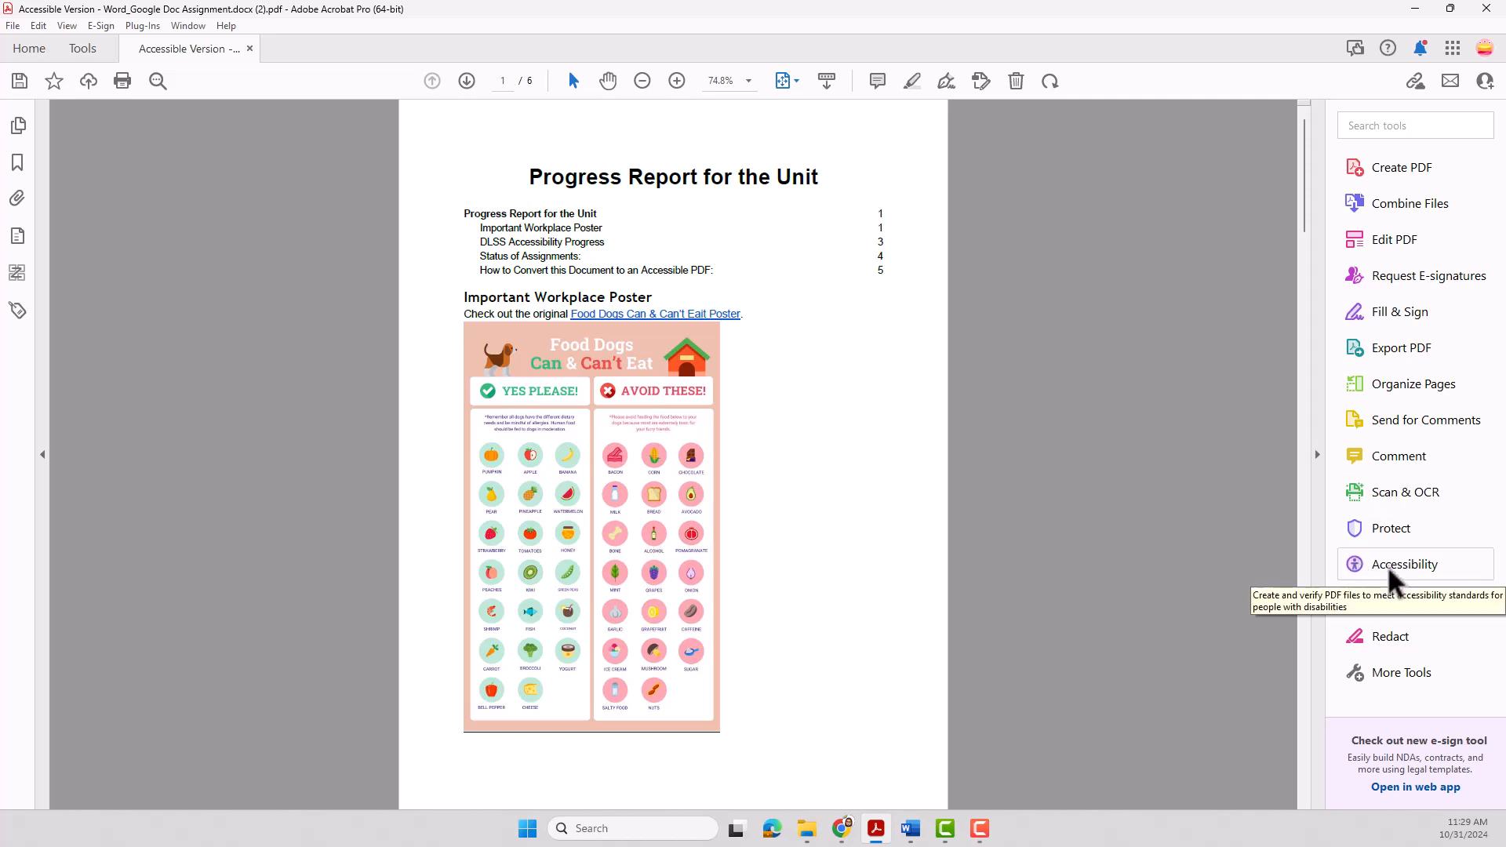
- Look up the Accessibility tool under Protect & Standardize in the full tool catalogue, check its shortcut options, and return to the document
left_click(83, 49)
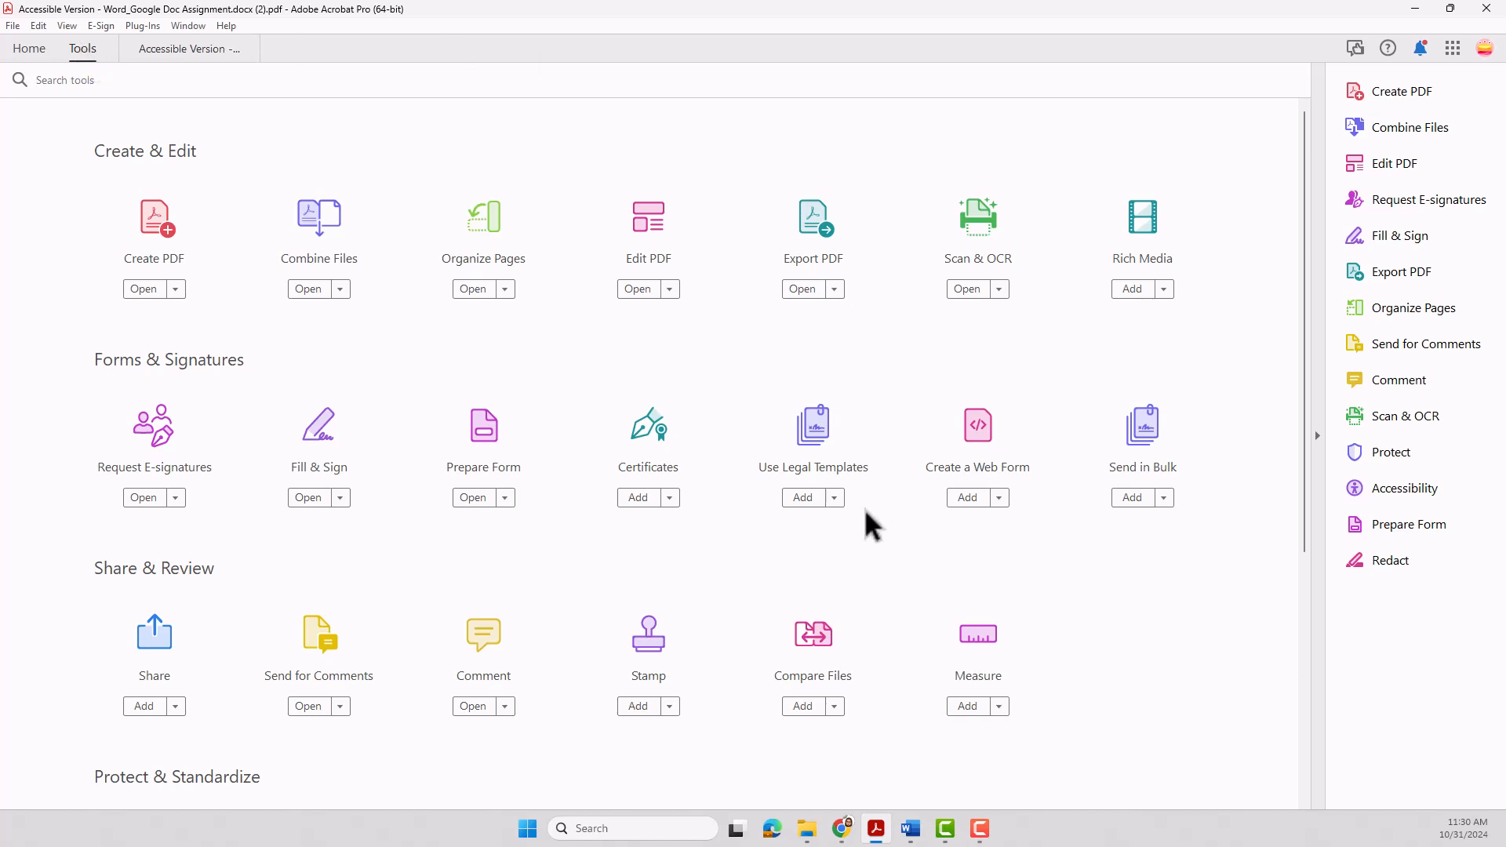
scroll(864, 510, "down", 5)
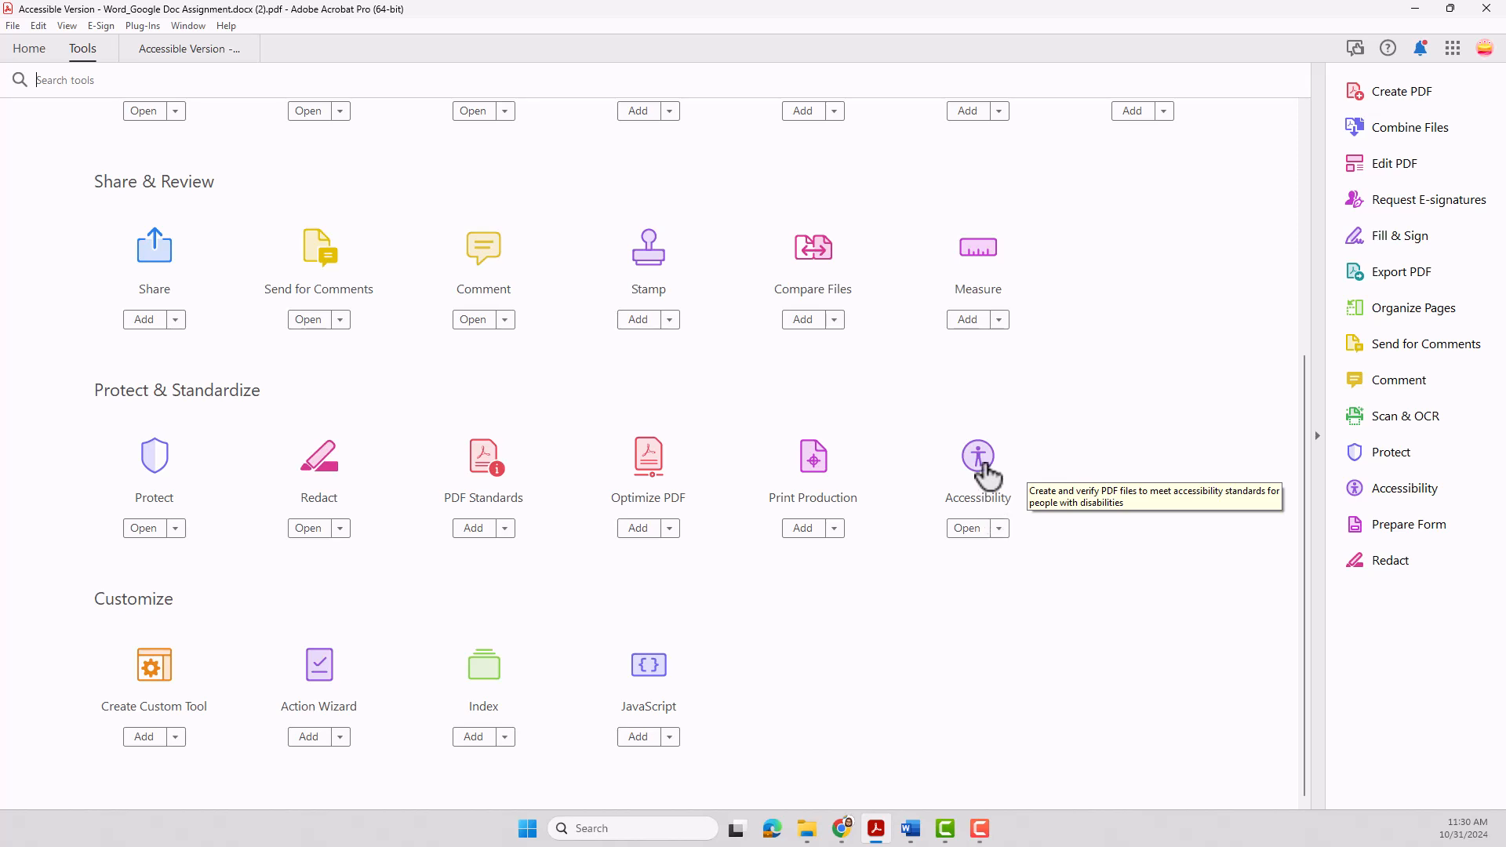
left_click(972, 528)
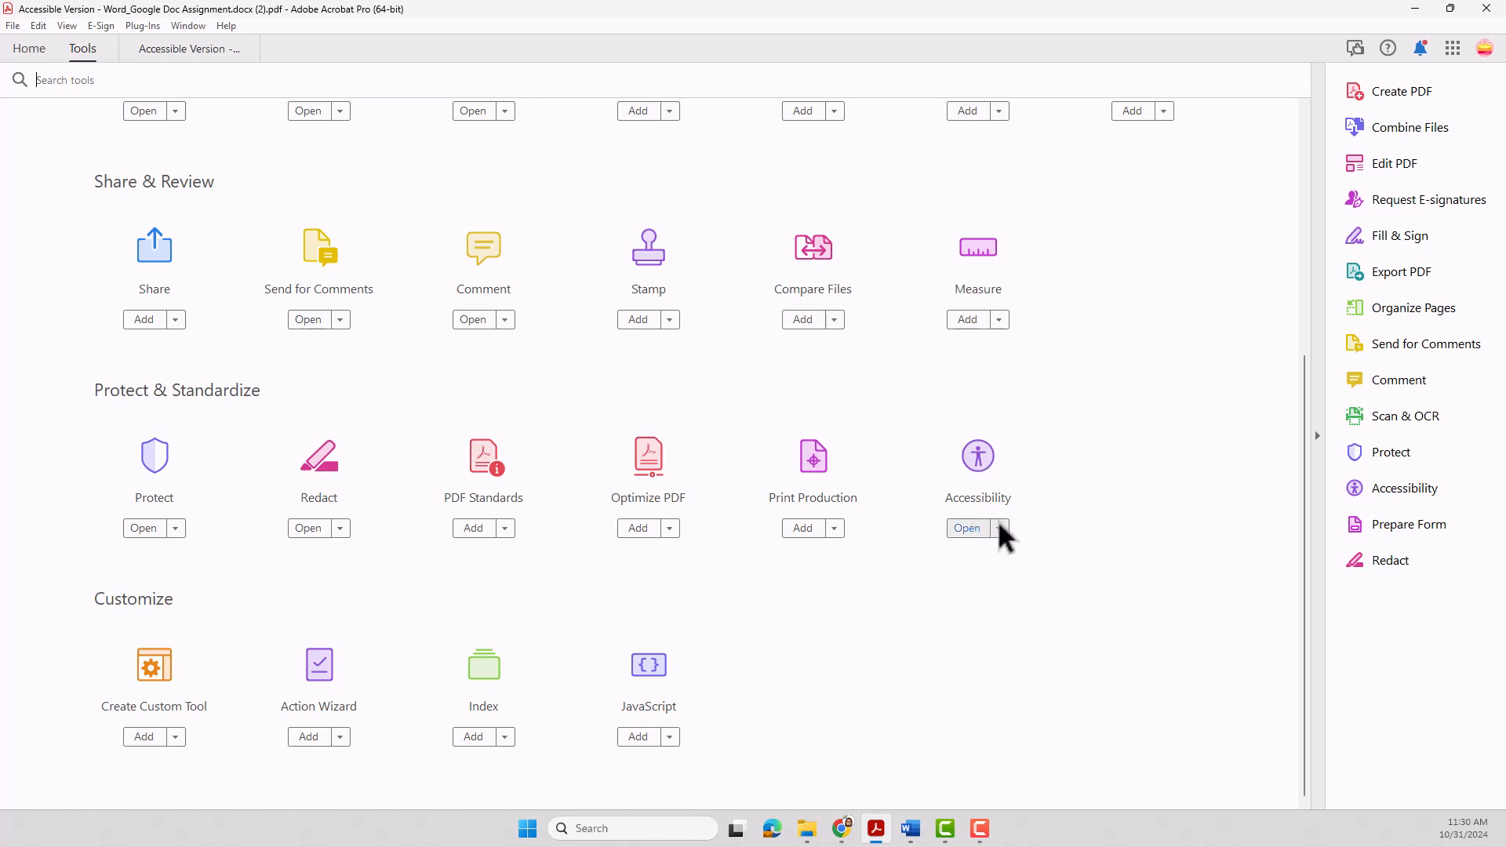
left_click(1001, 524)
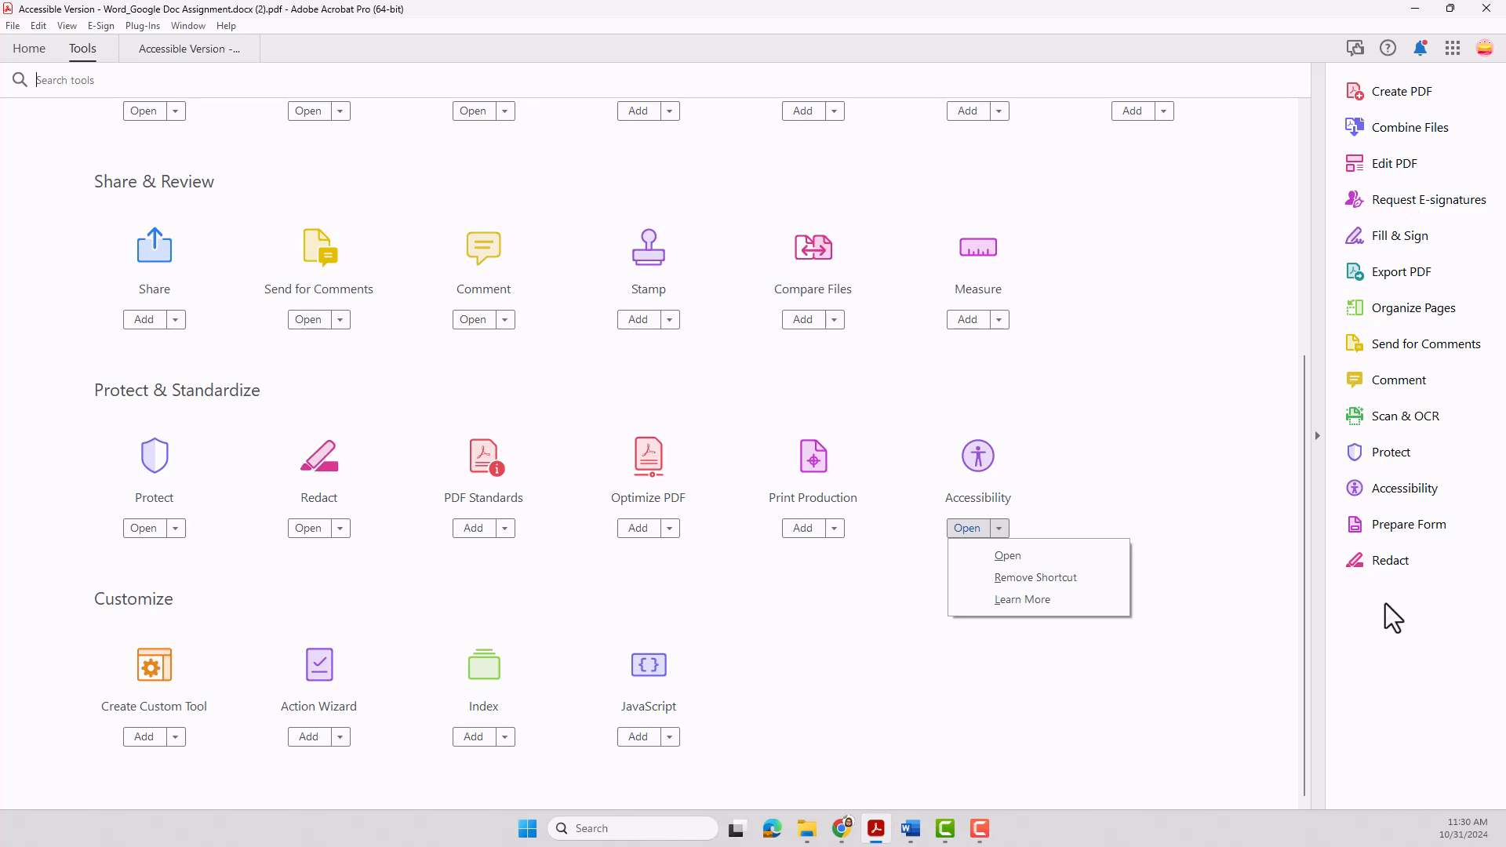
left_click(1255, 539)
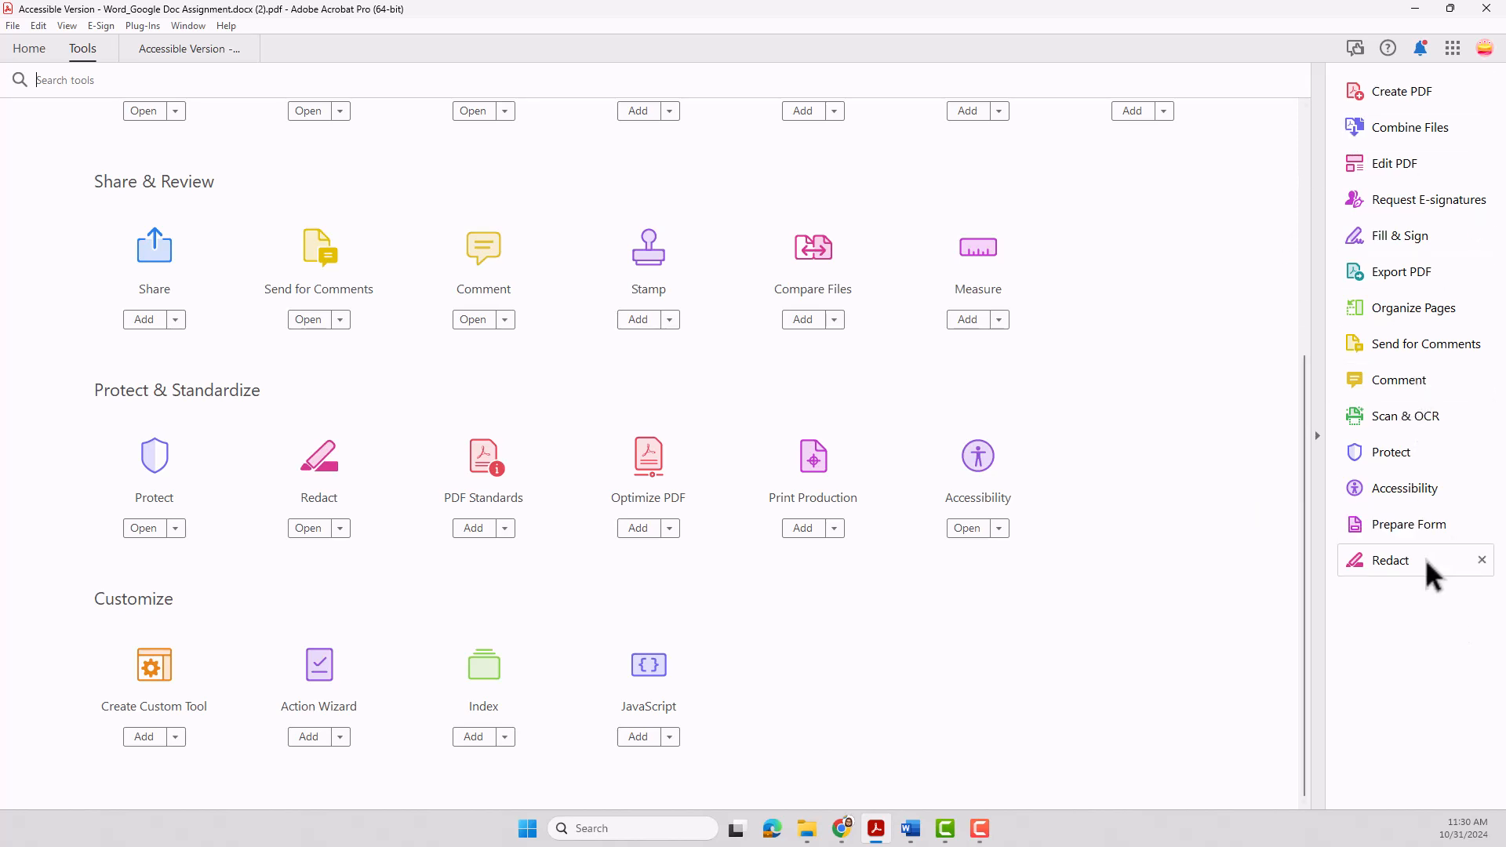
left_click(155, 49)
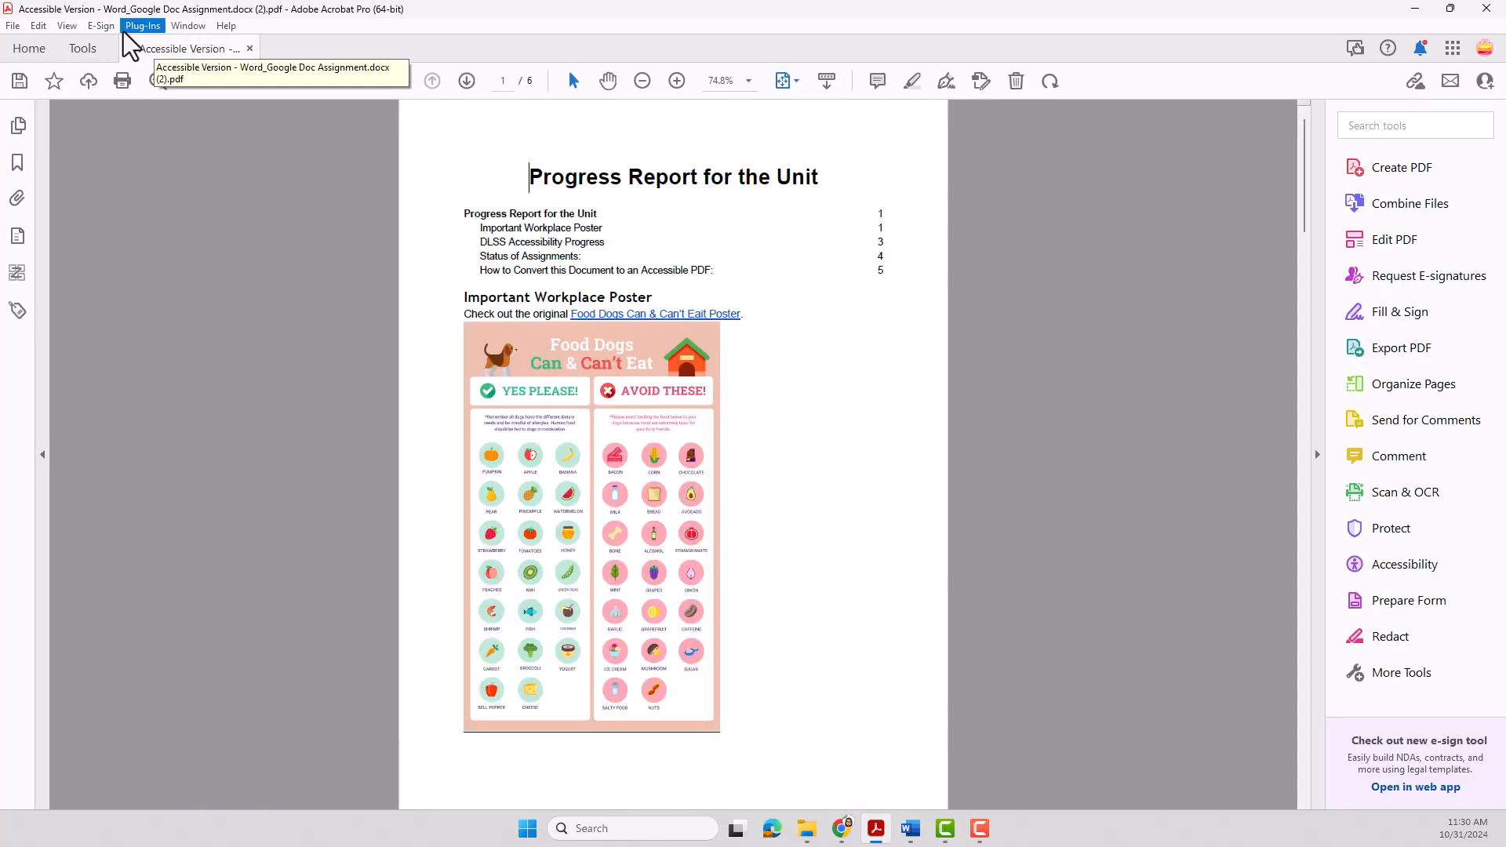
- Run an accessibility check on all pages of the document, with an accessibility report created and the Document category's checks enabled
left_click(1378, 553)
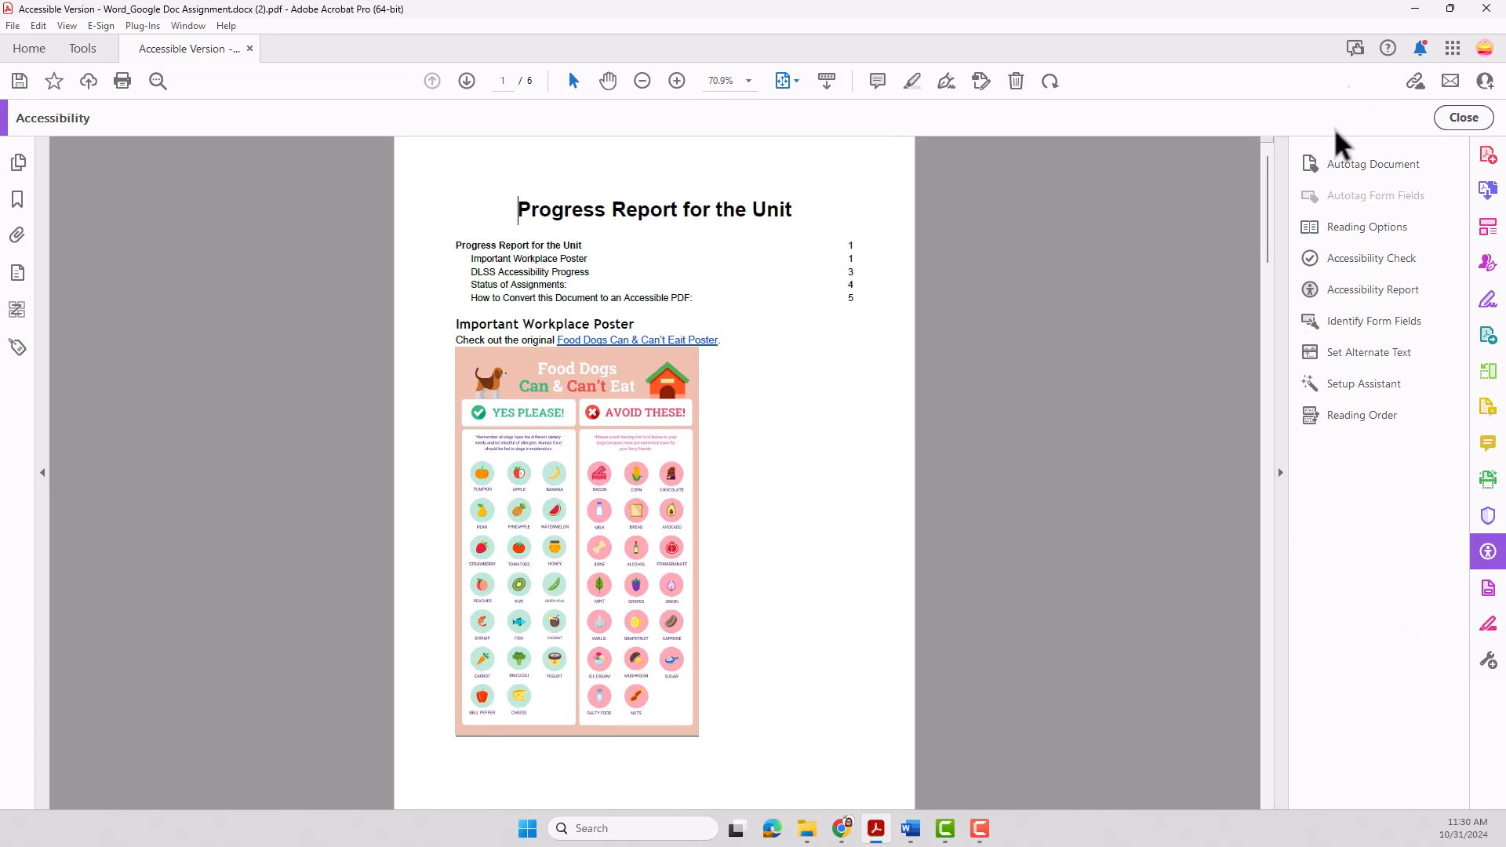
left_click(1334, 253)
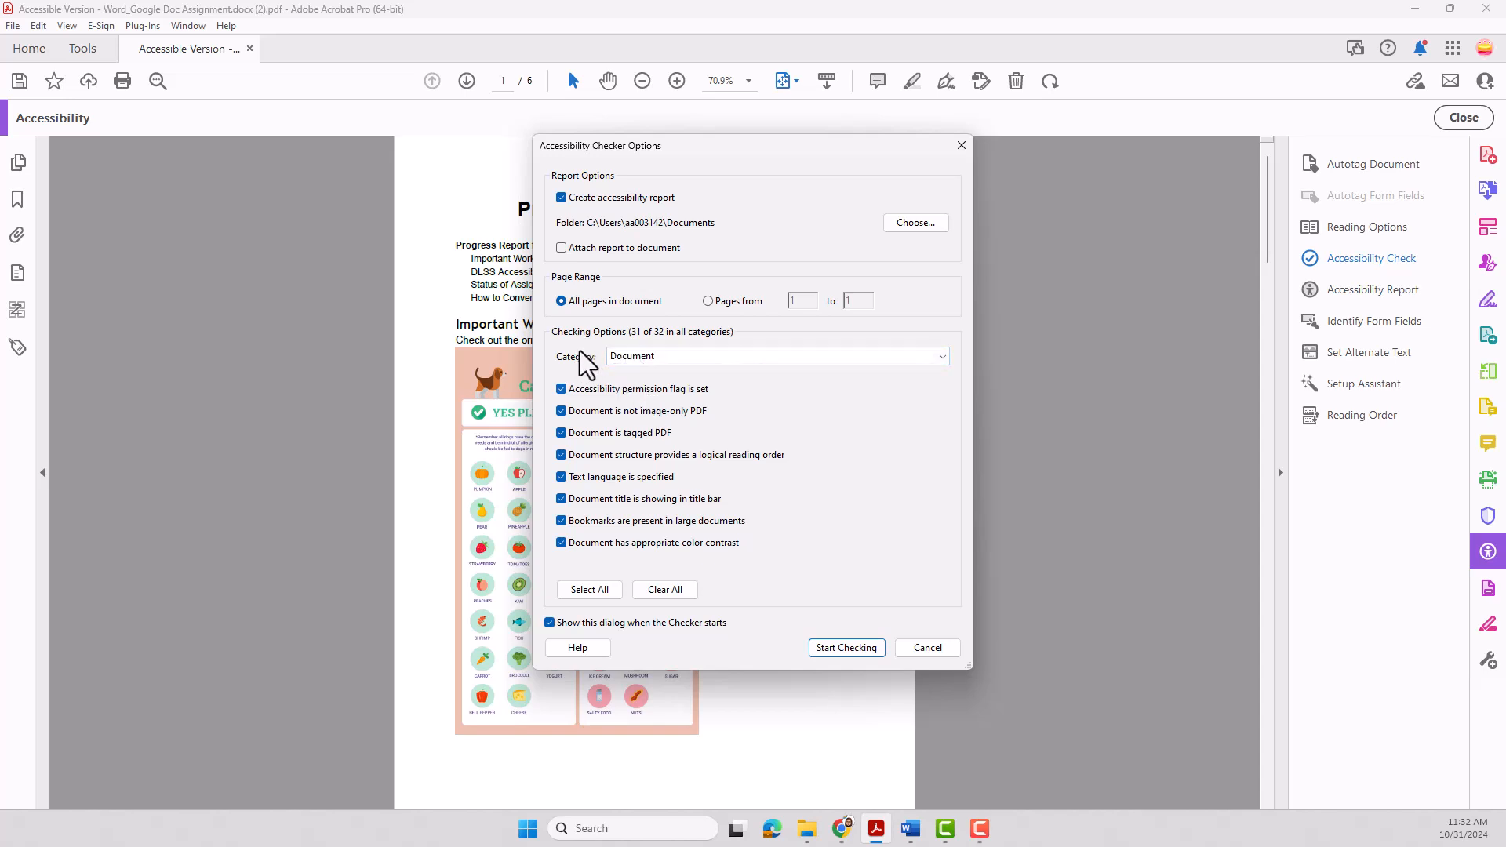
left_click(940, 357)
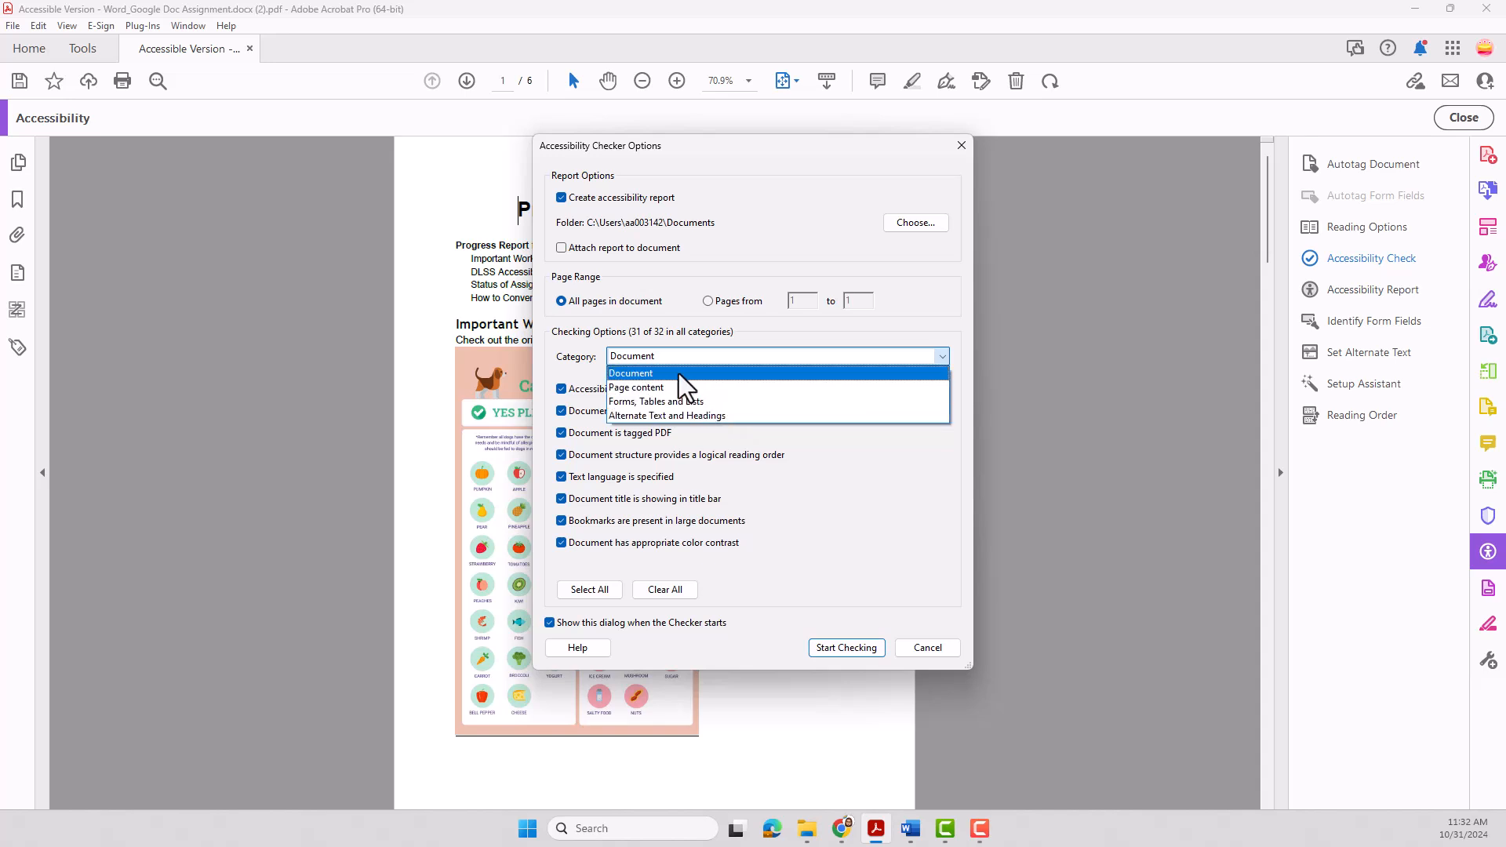
left_click(629, 375)
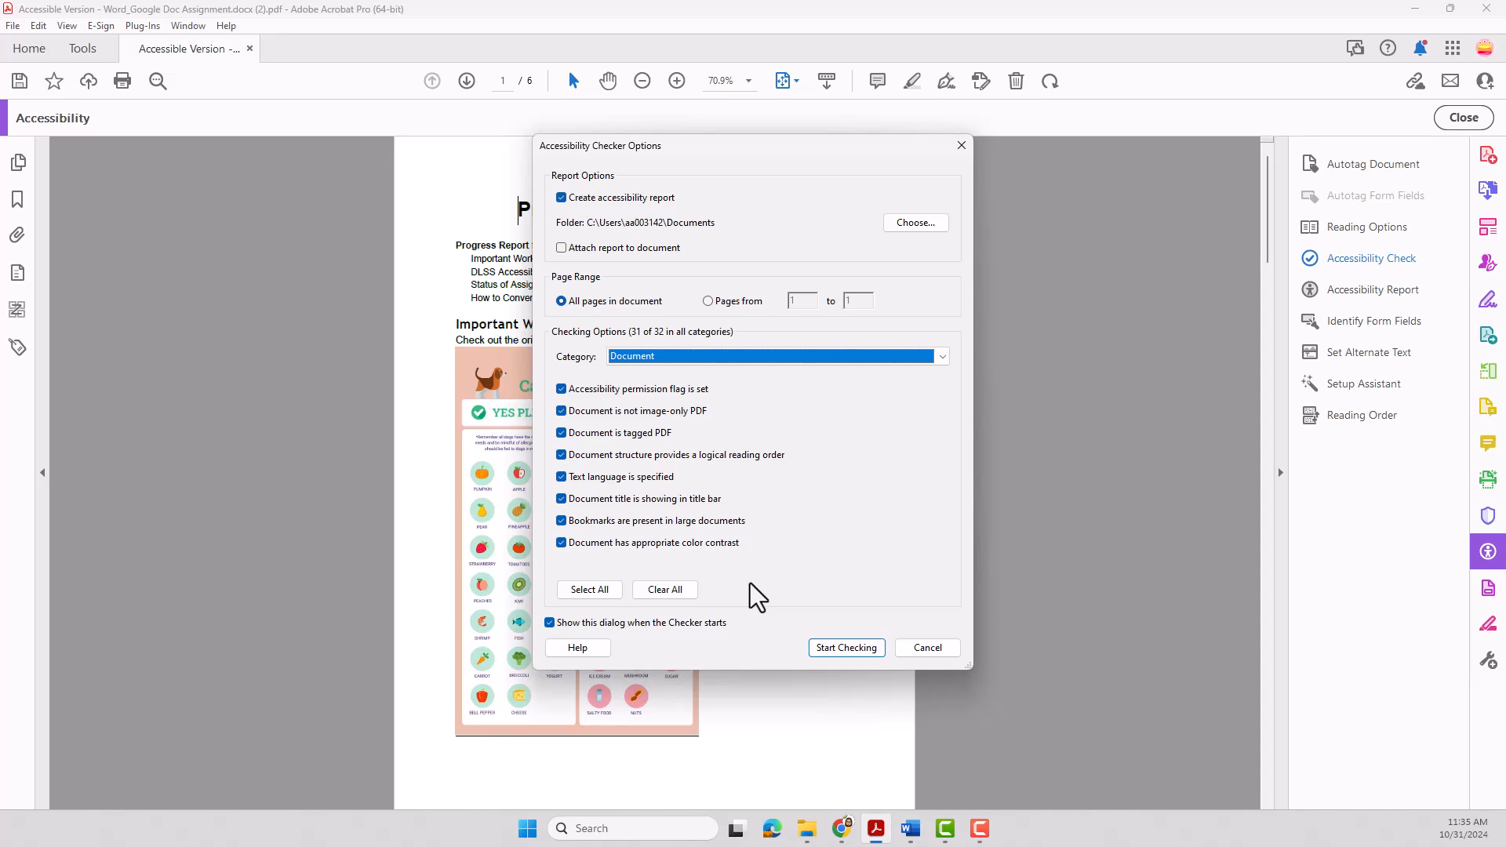
left_click(826, 651)
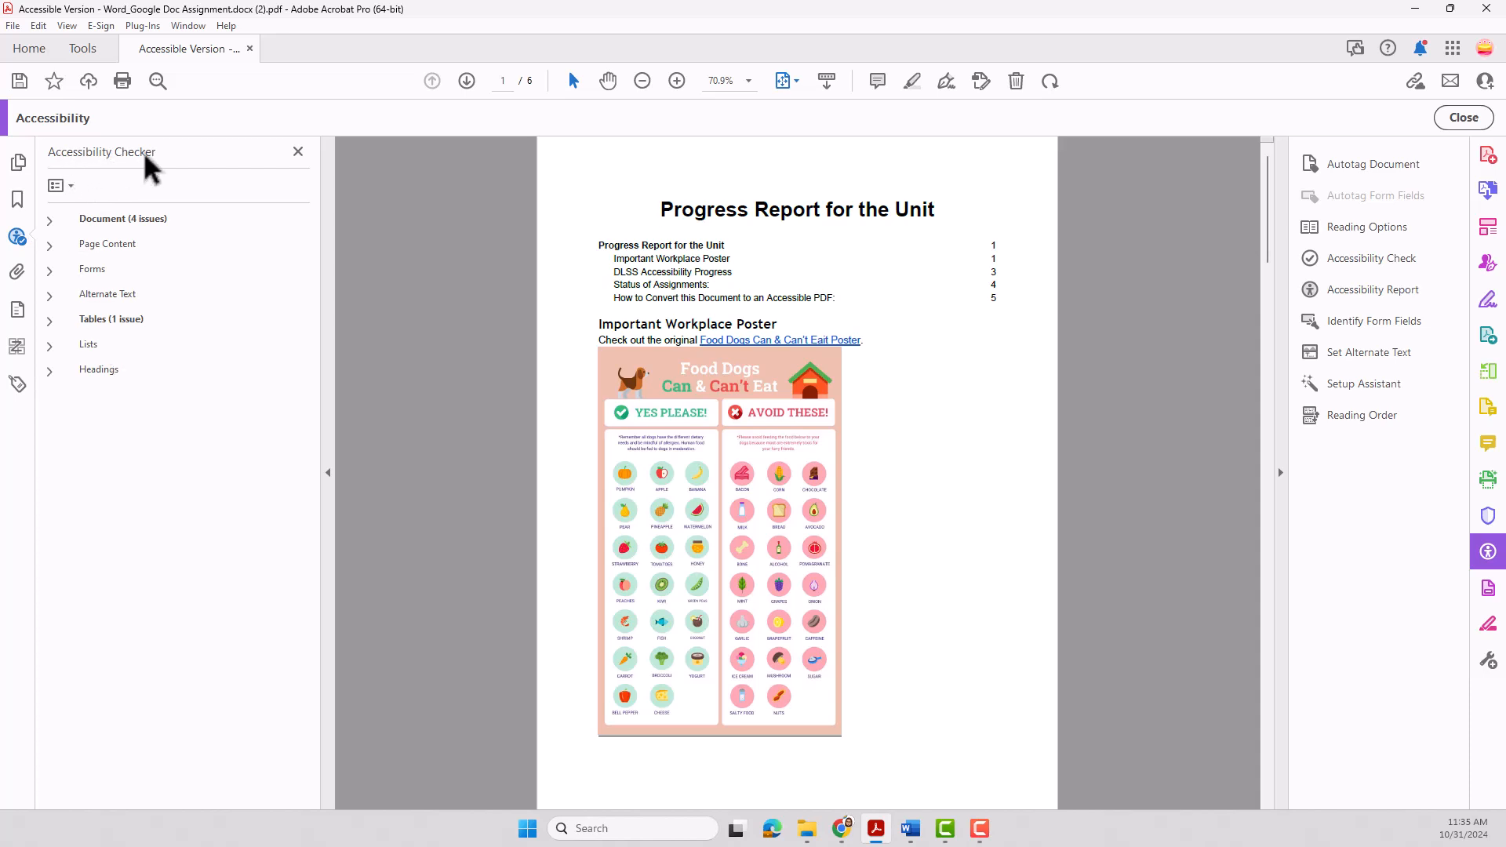
- Examine the Document category's check results, including permission flag, image-only PDF, tagging, reading order, color contrast, primary language and title
left_click(49, 218)
left_click(190, 246)
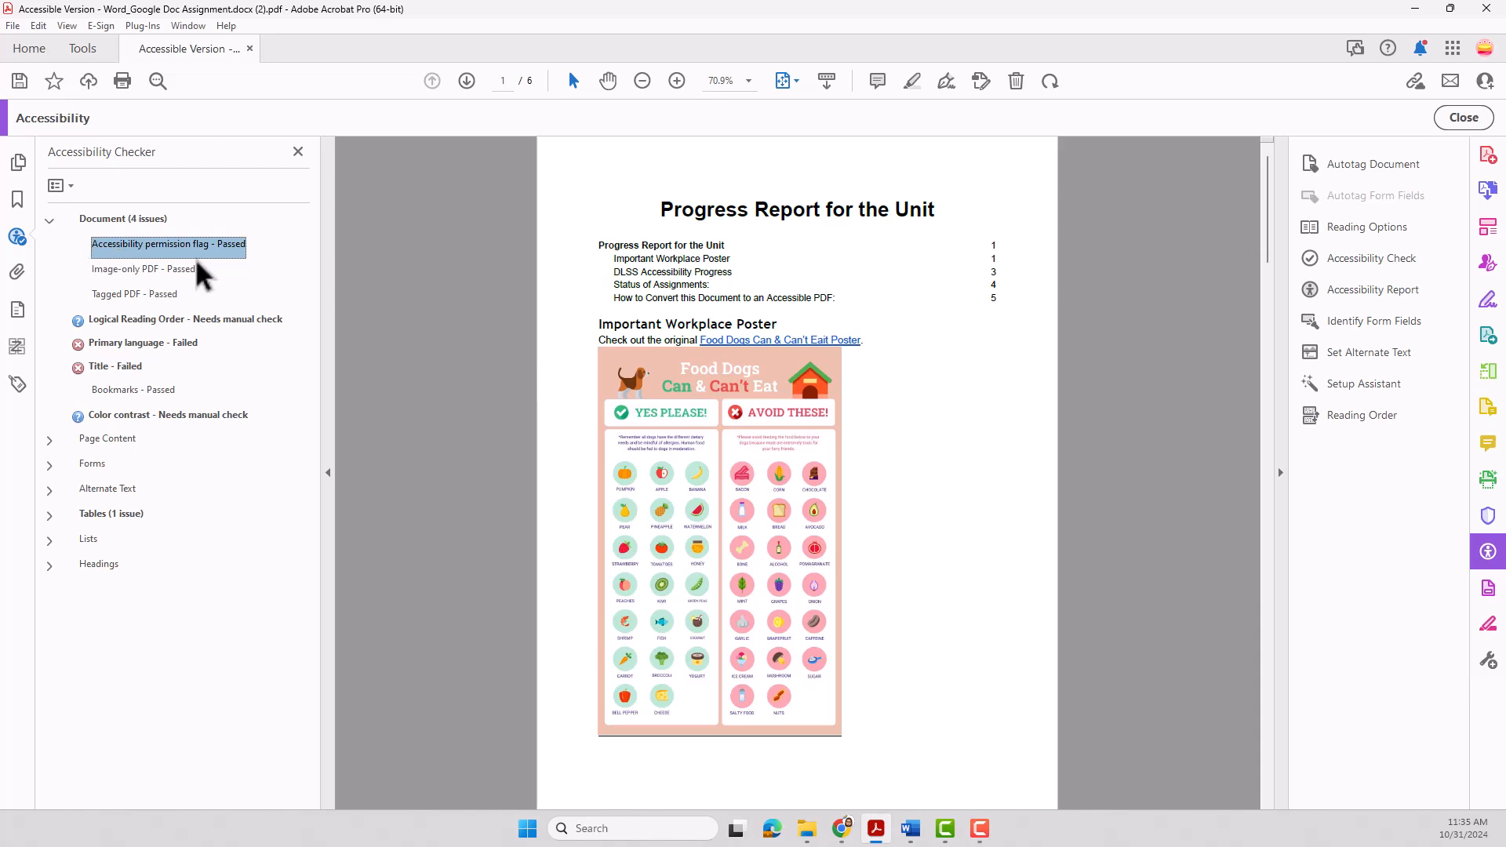
left_click(153, 271)
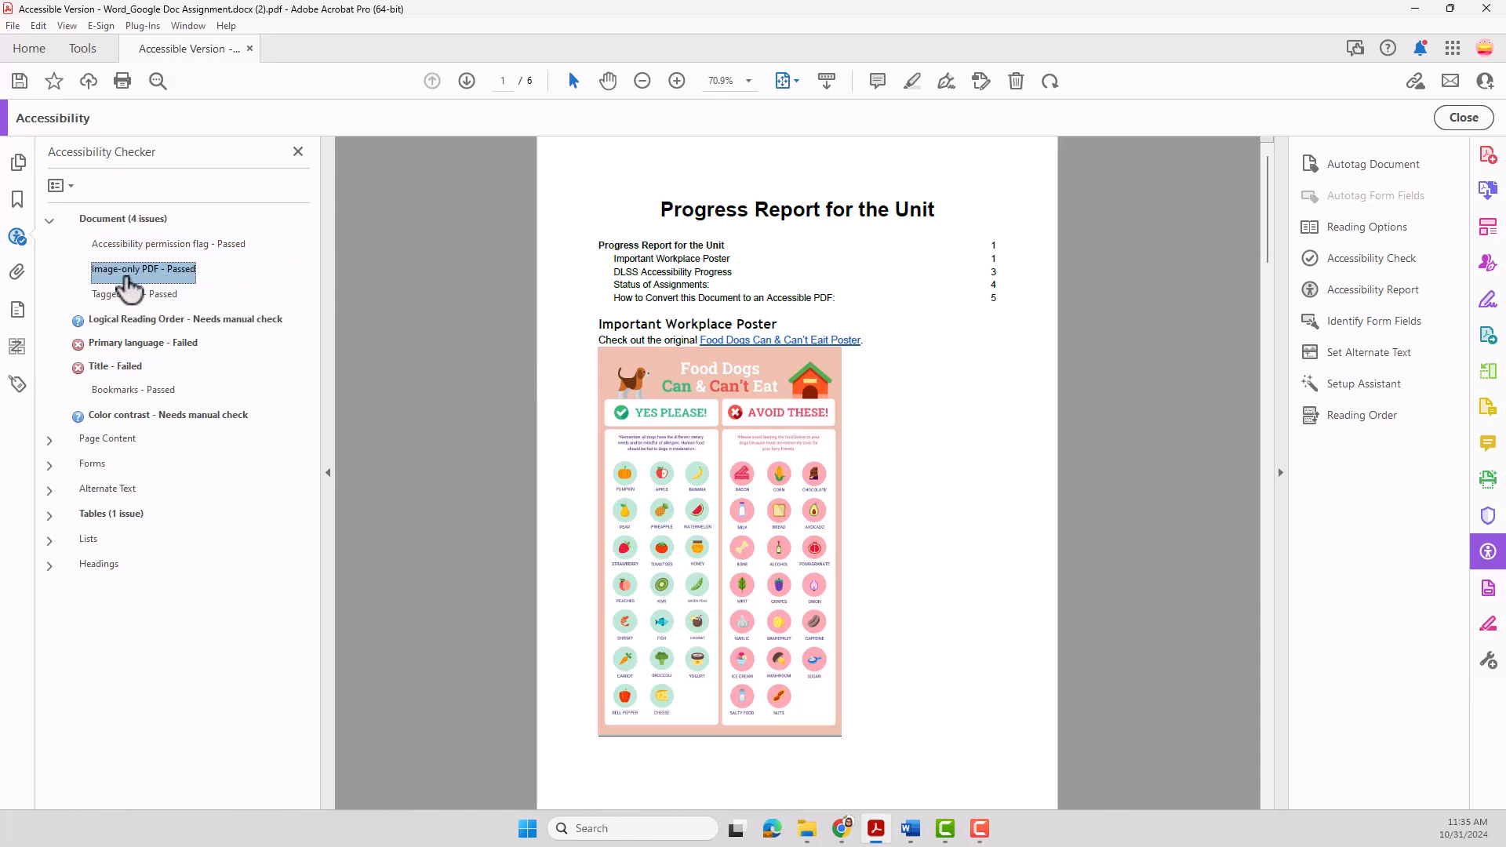
left_click(129, 296)
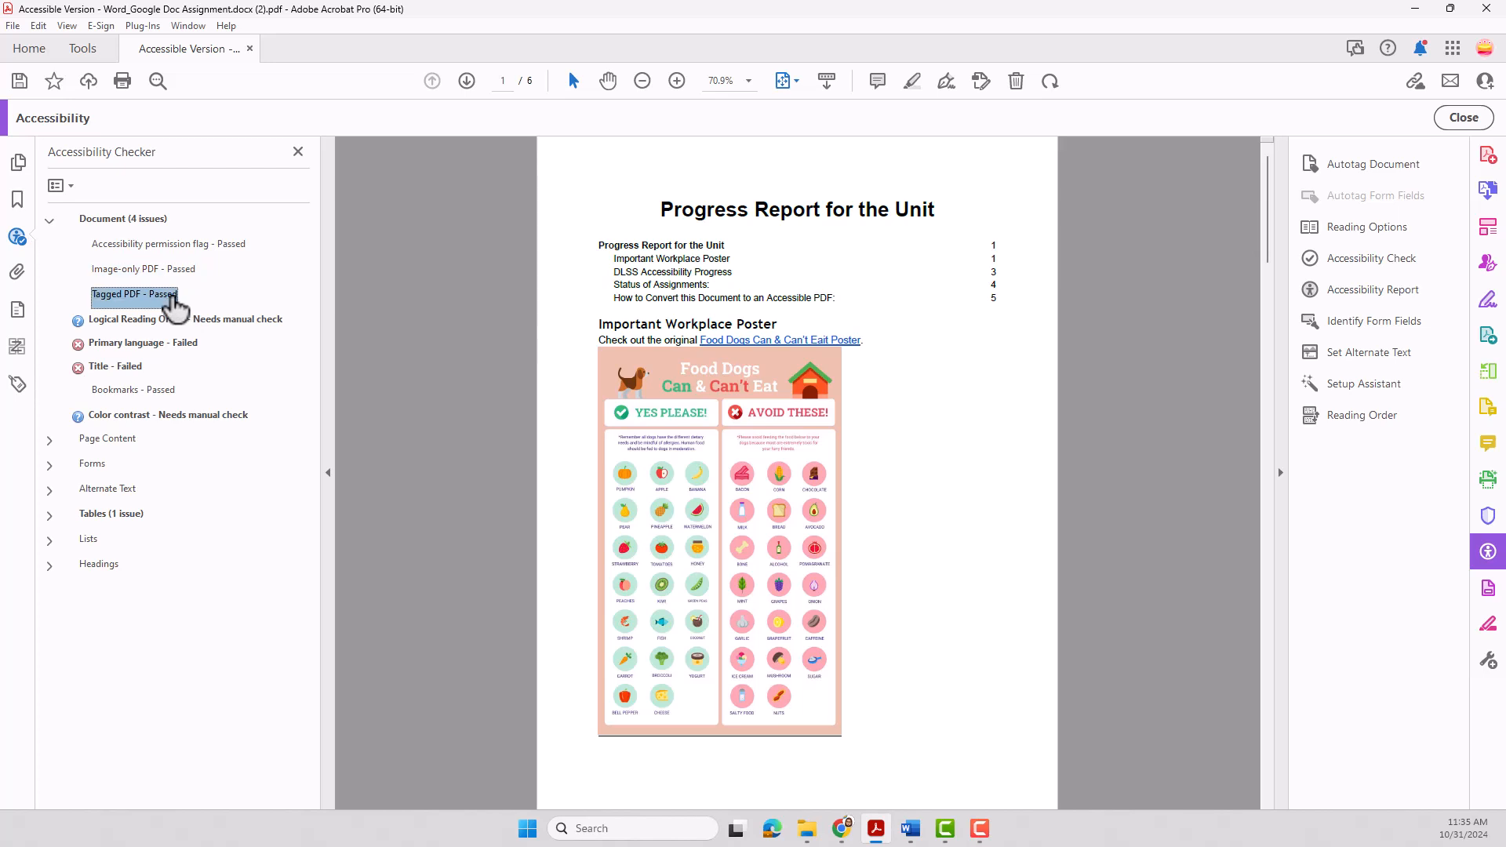
left_click(125, 320)
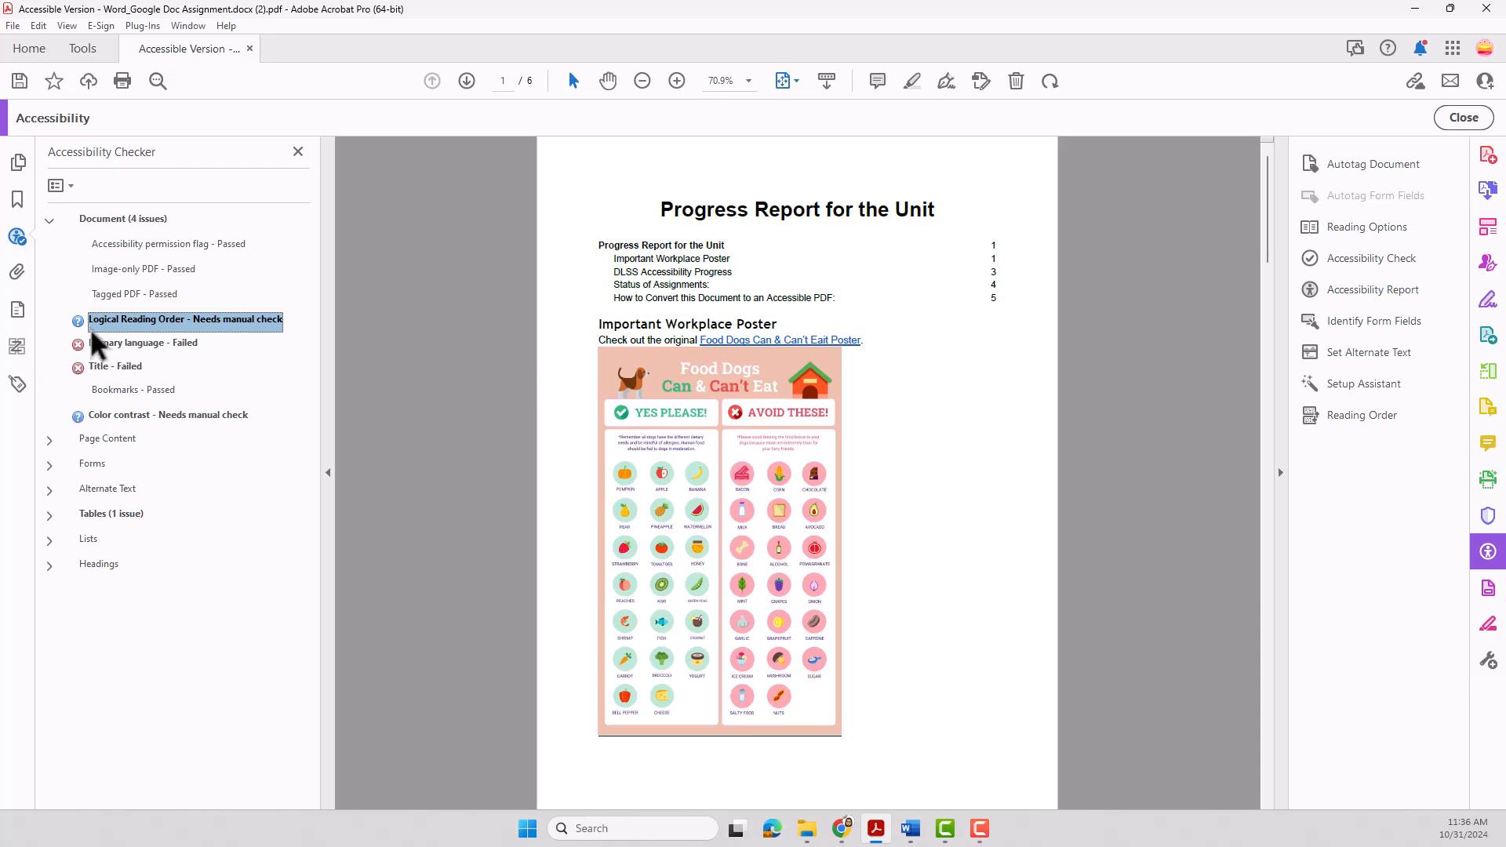
left_click(117, 416)
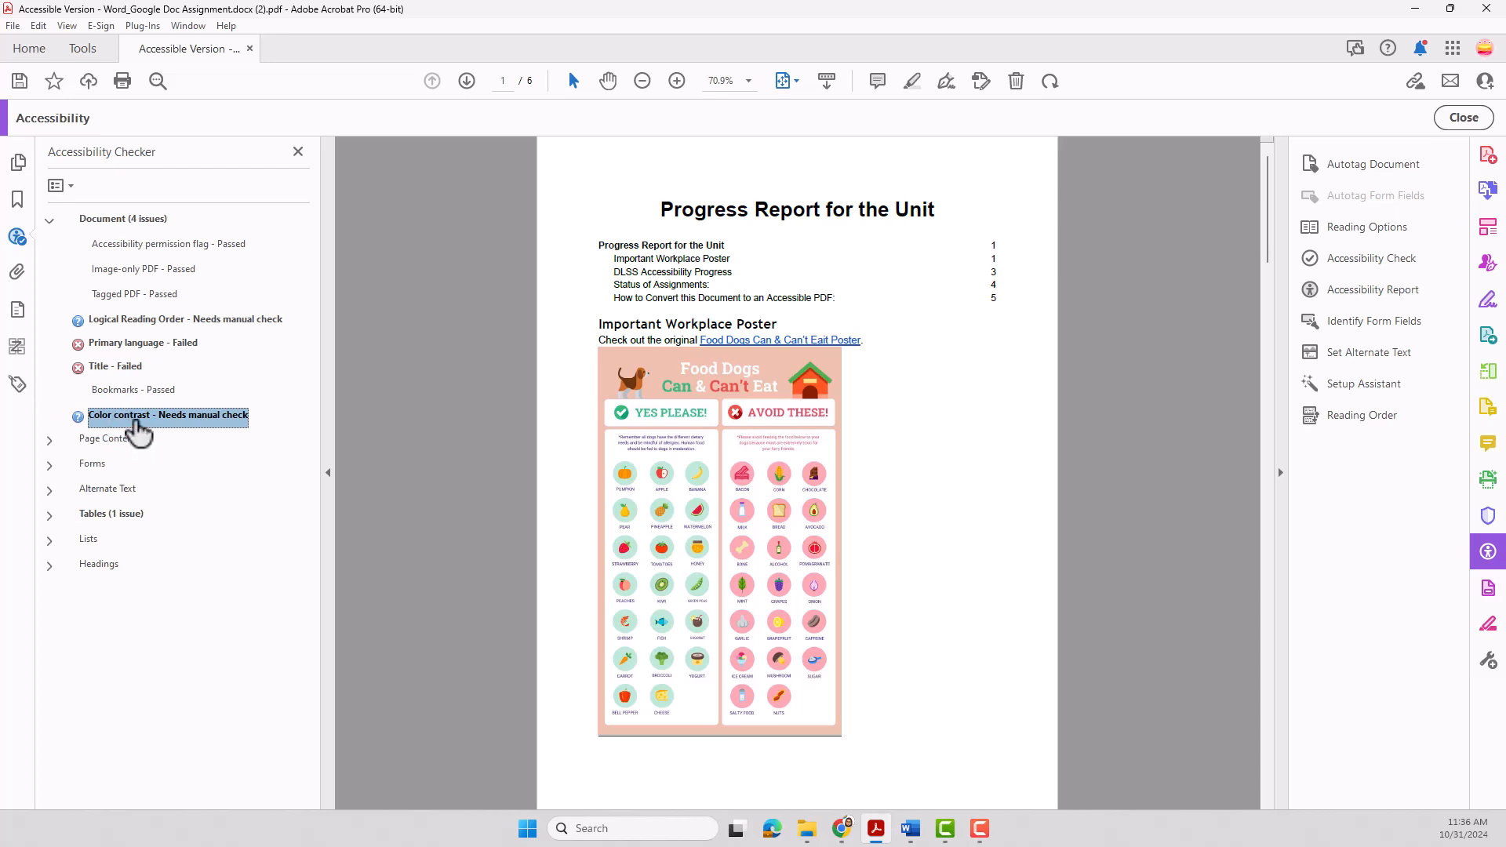
left_click(157, 321)
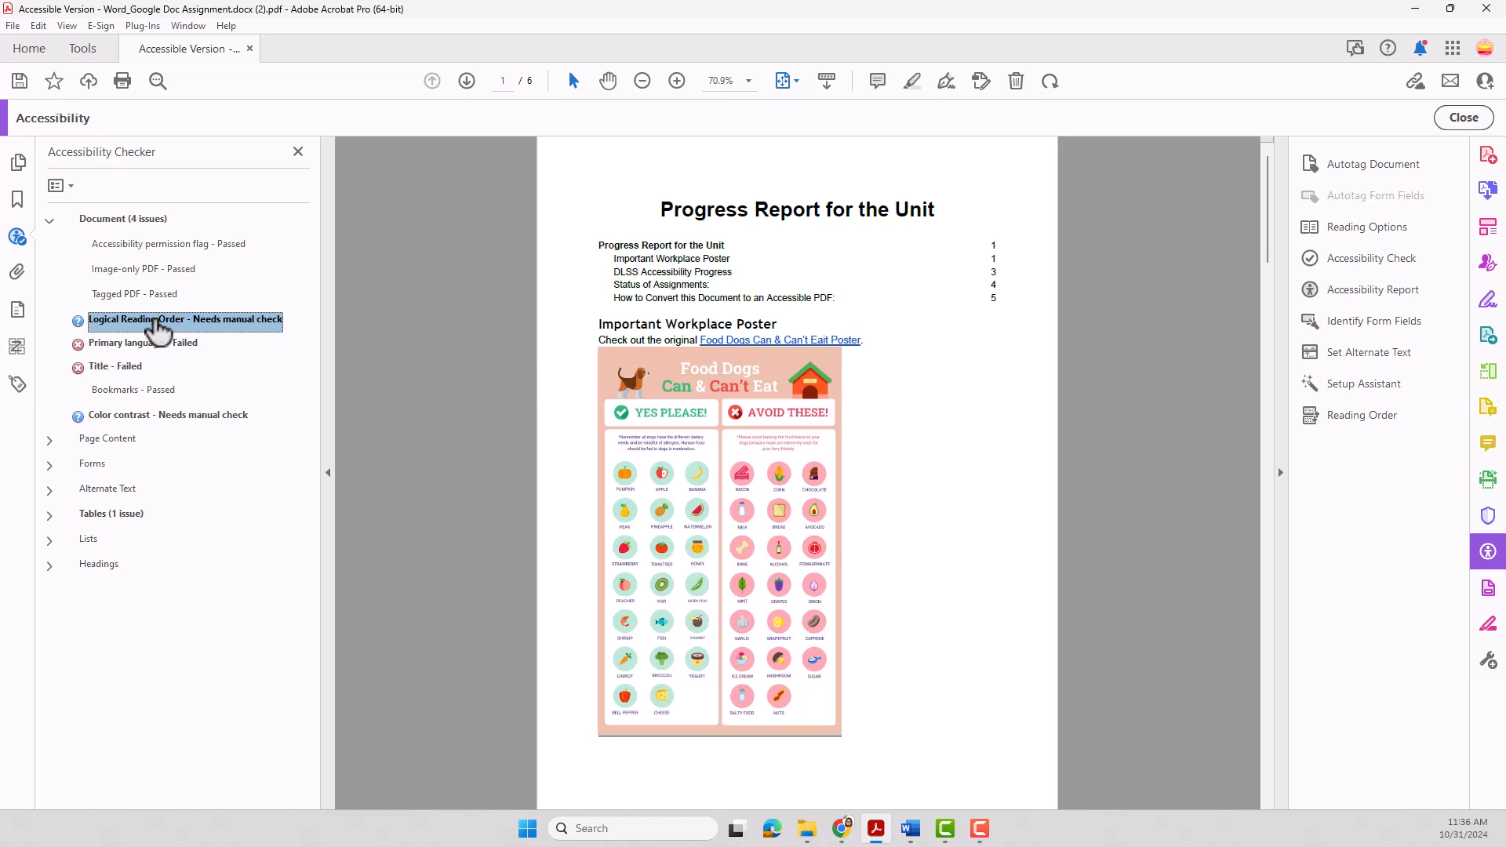
left_click(118, 345)
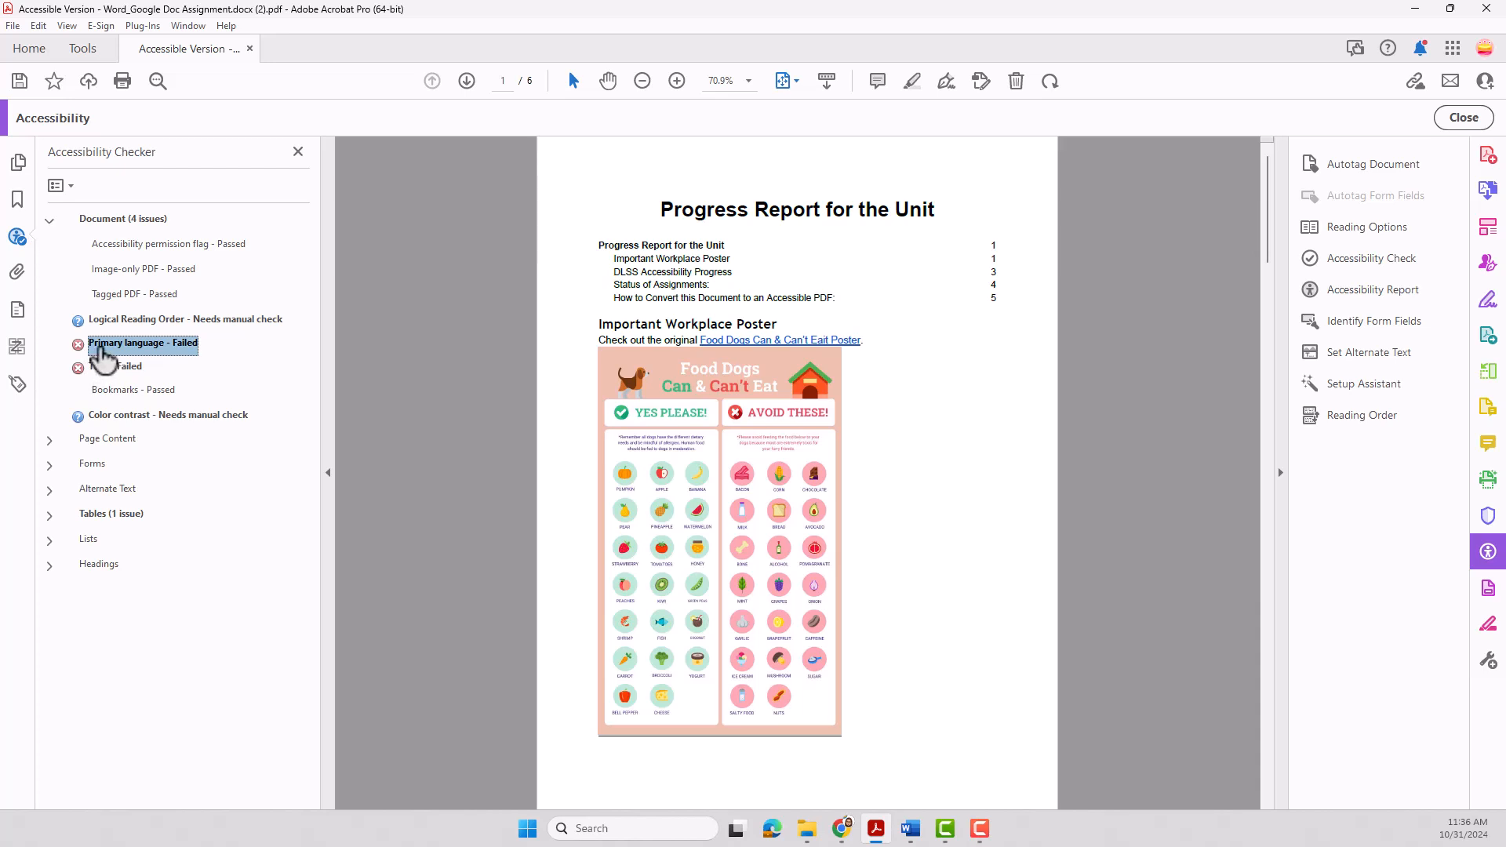
left_click(123, 368)
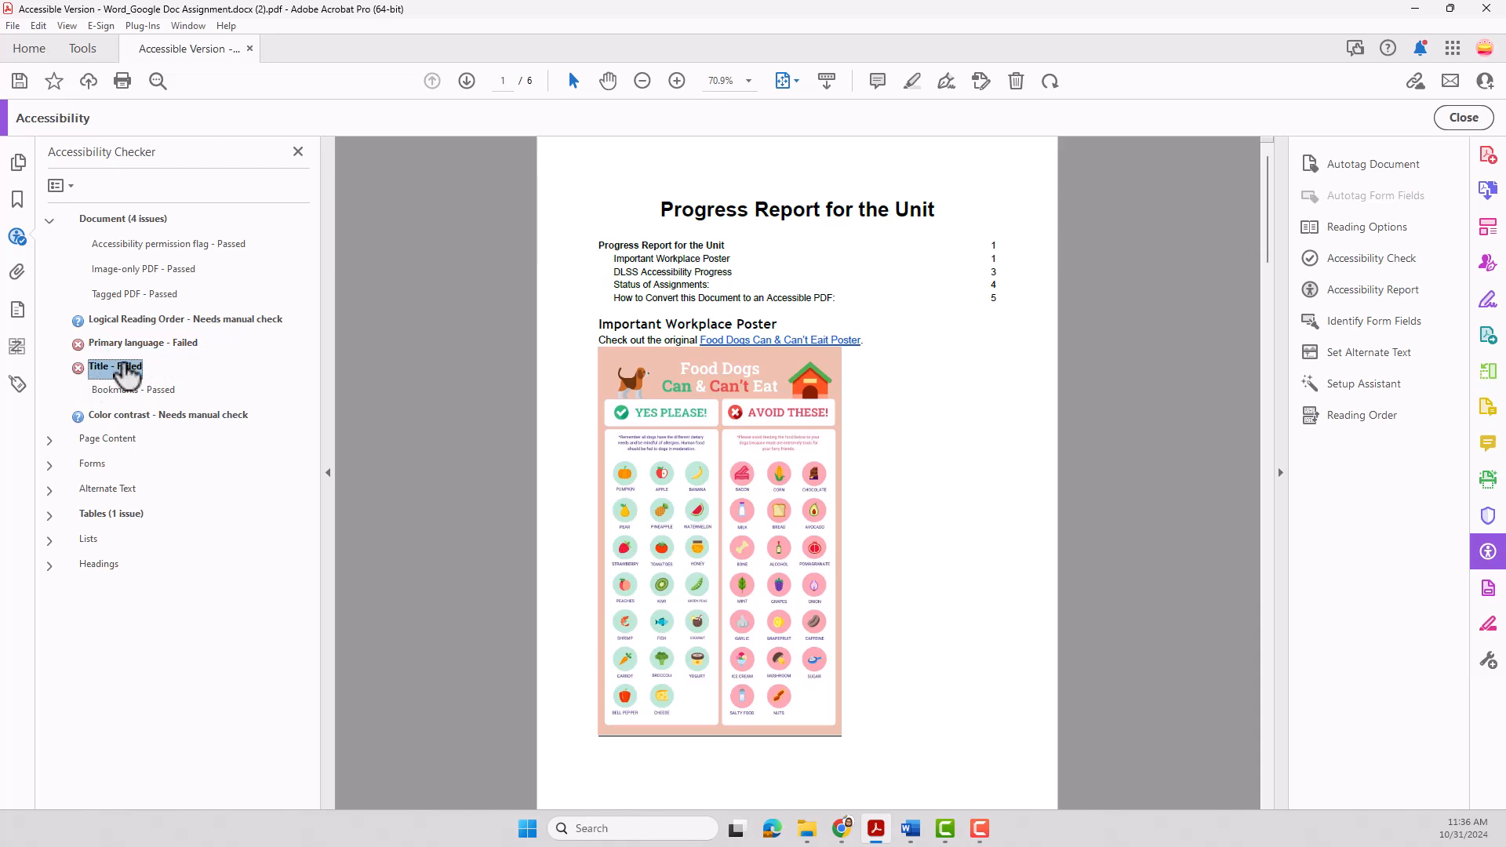
- Fix the Primary language issue by setting the reading language to English
left_click(125, 343)
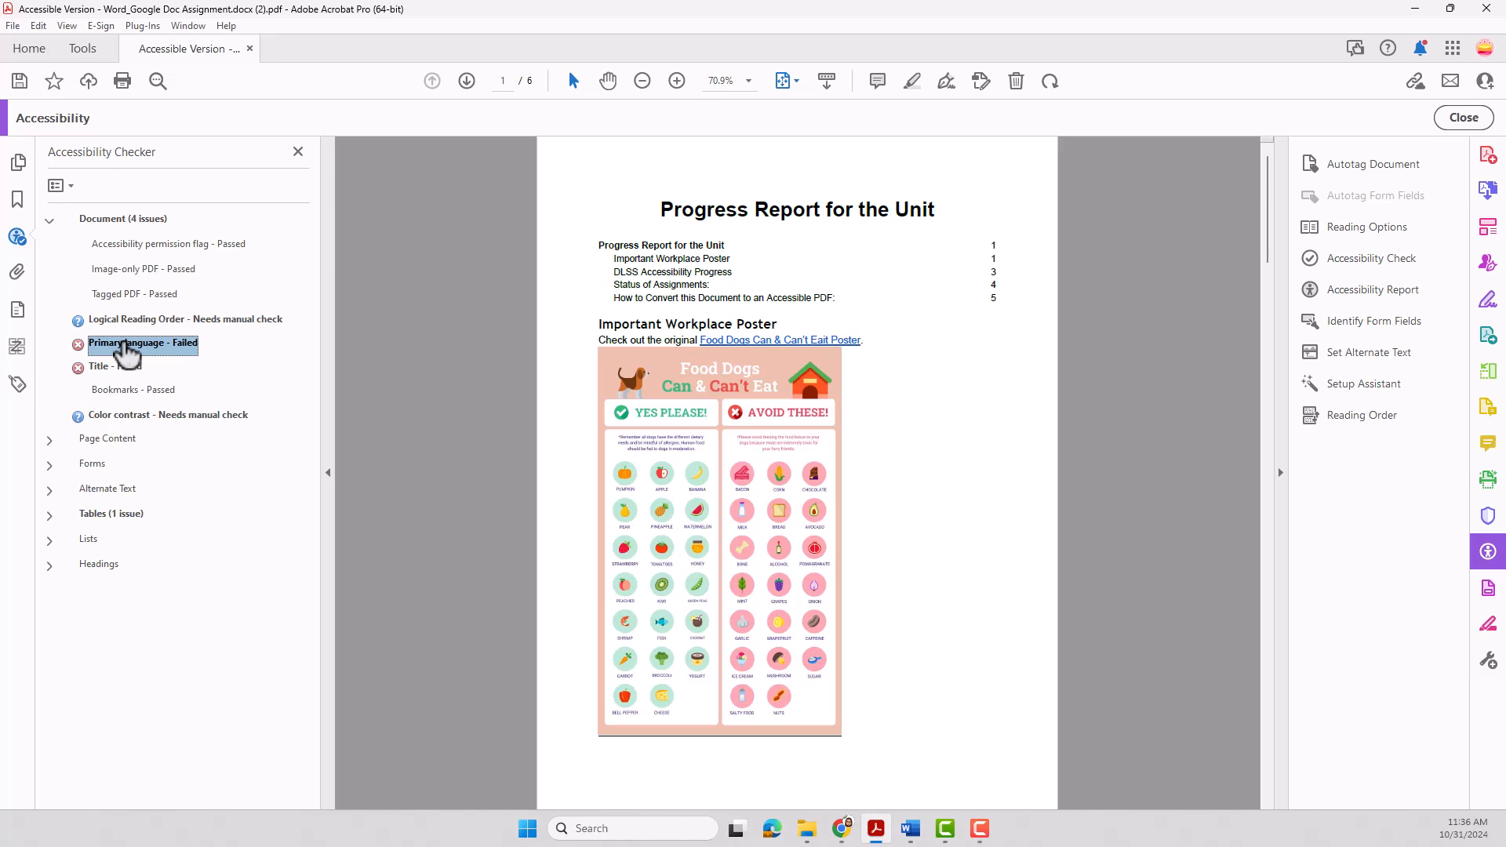
right_click(122, 344)
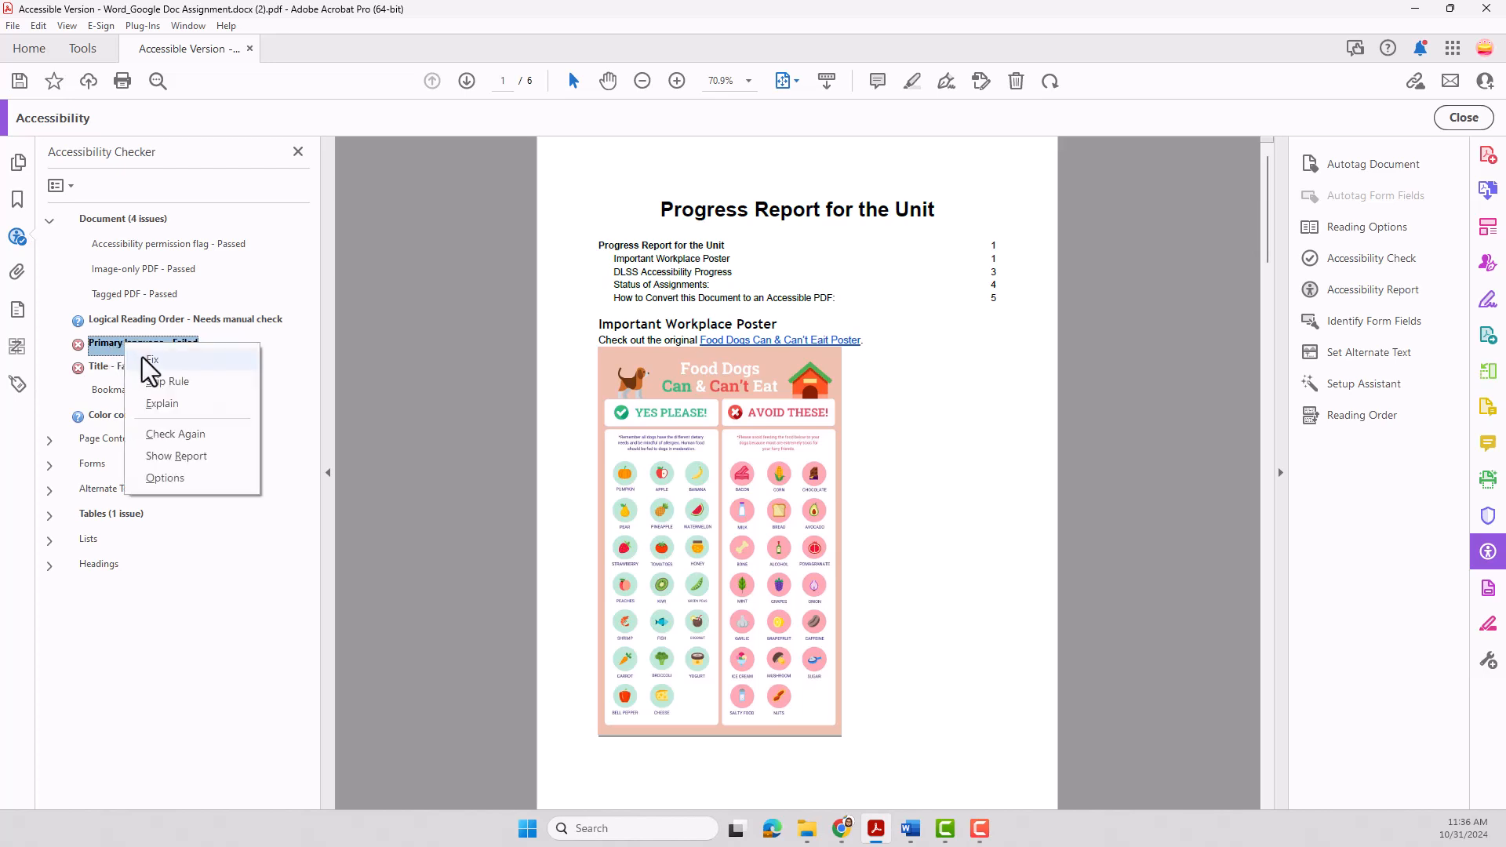
left_click(149, 361)
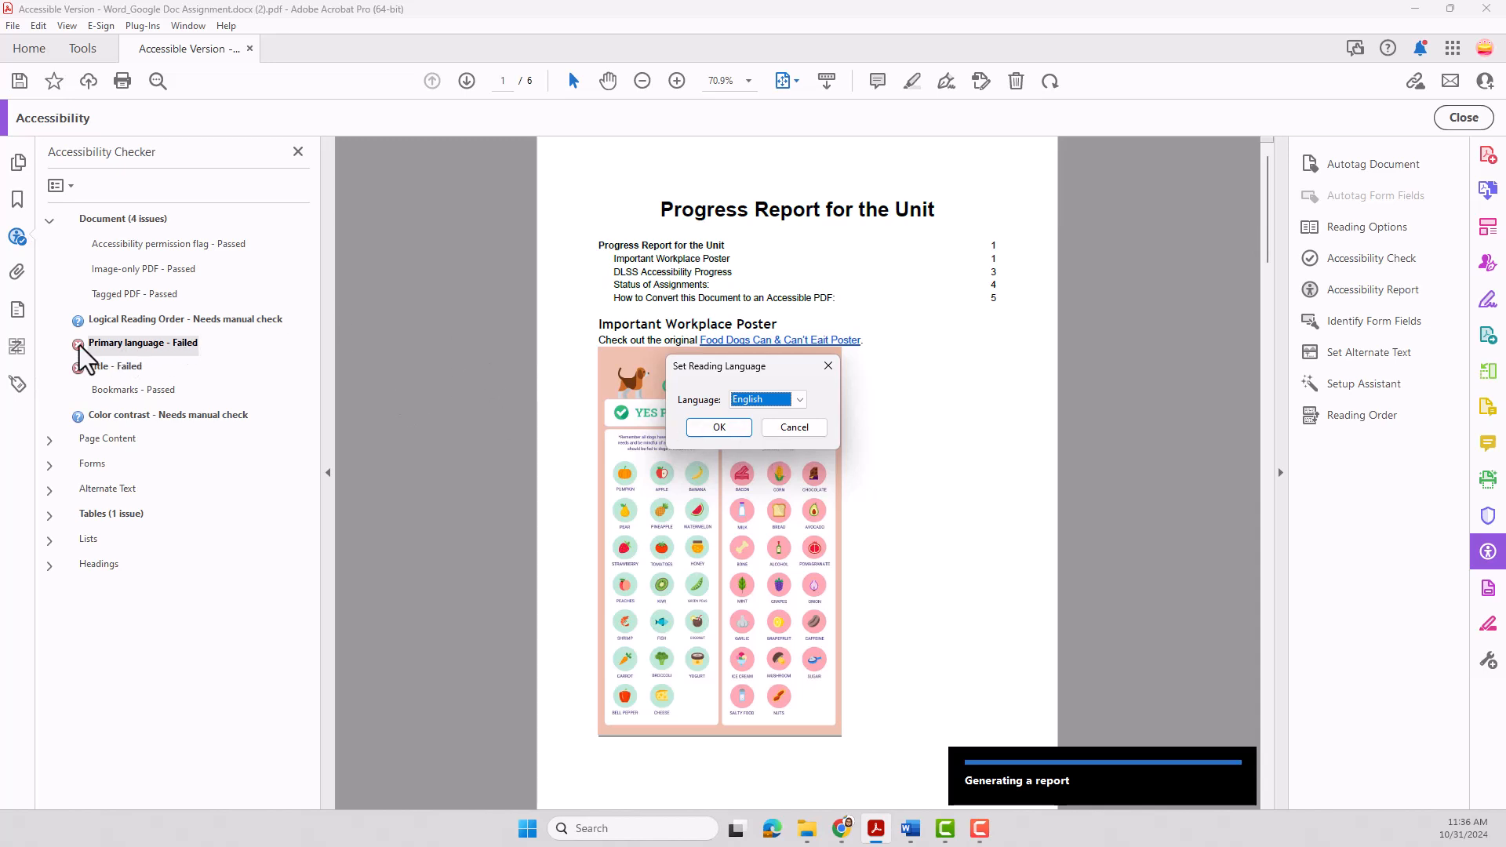
left_click(713, 422)
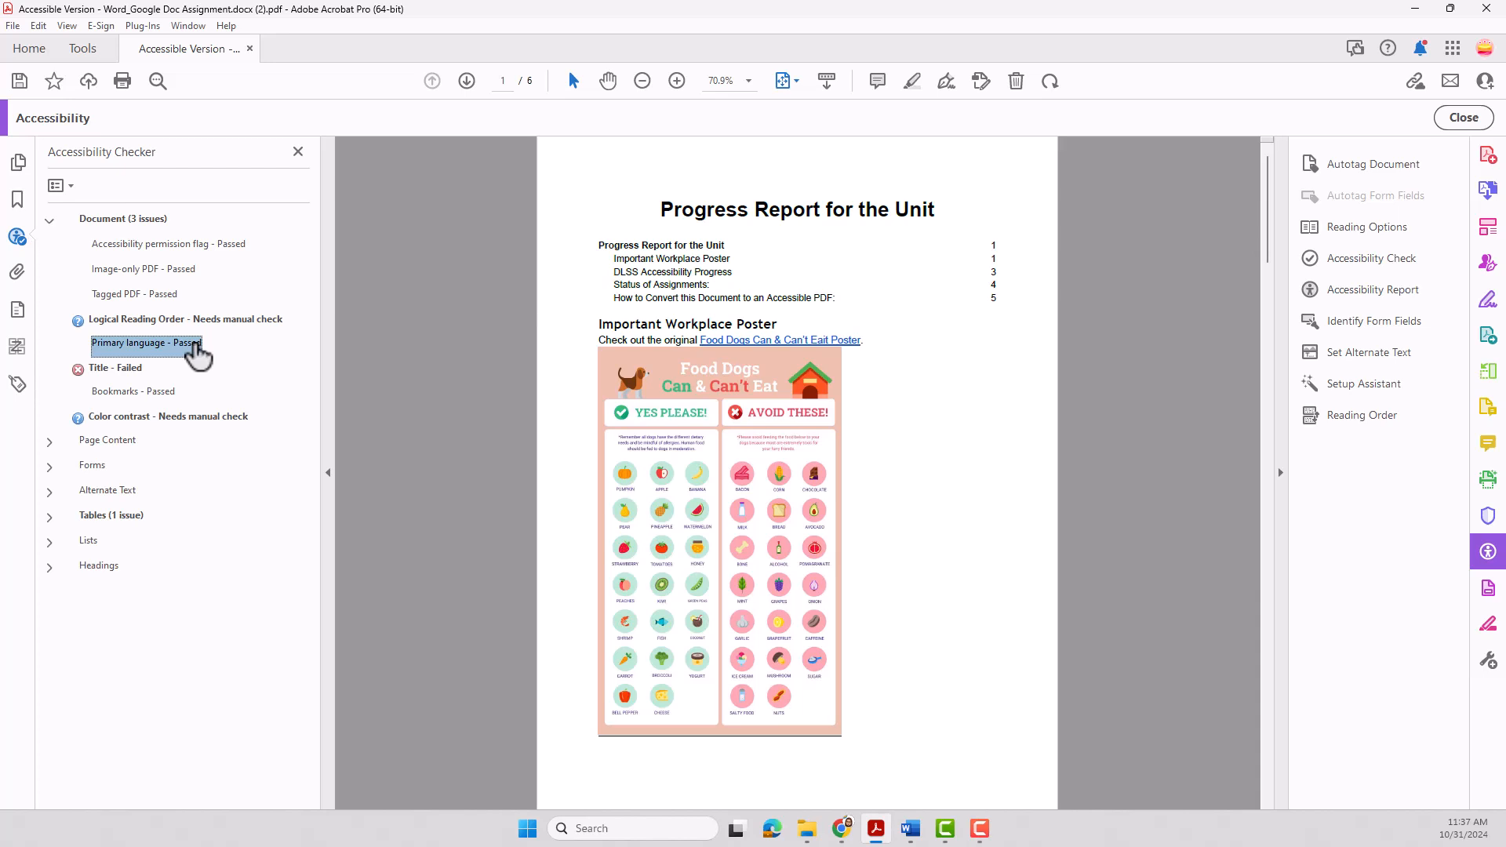
- Fix the Title issue by entering "Progress Report for the Unit" as the document title in its description
left_click(104, 373)
right_click(106, 374)
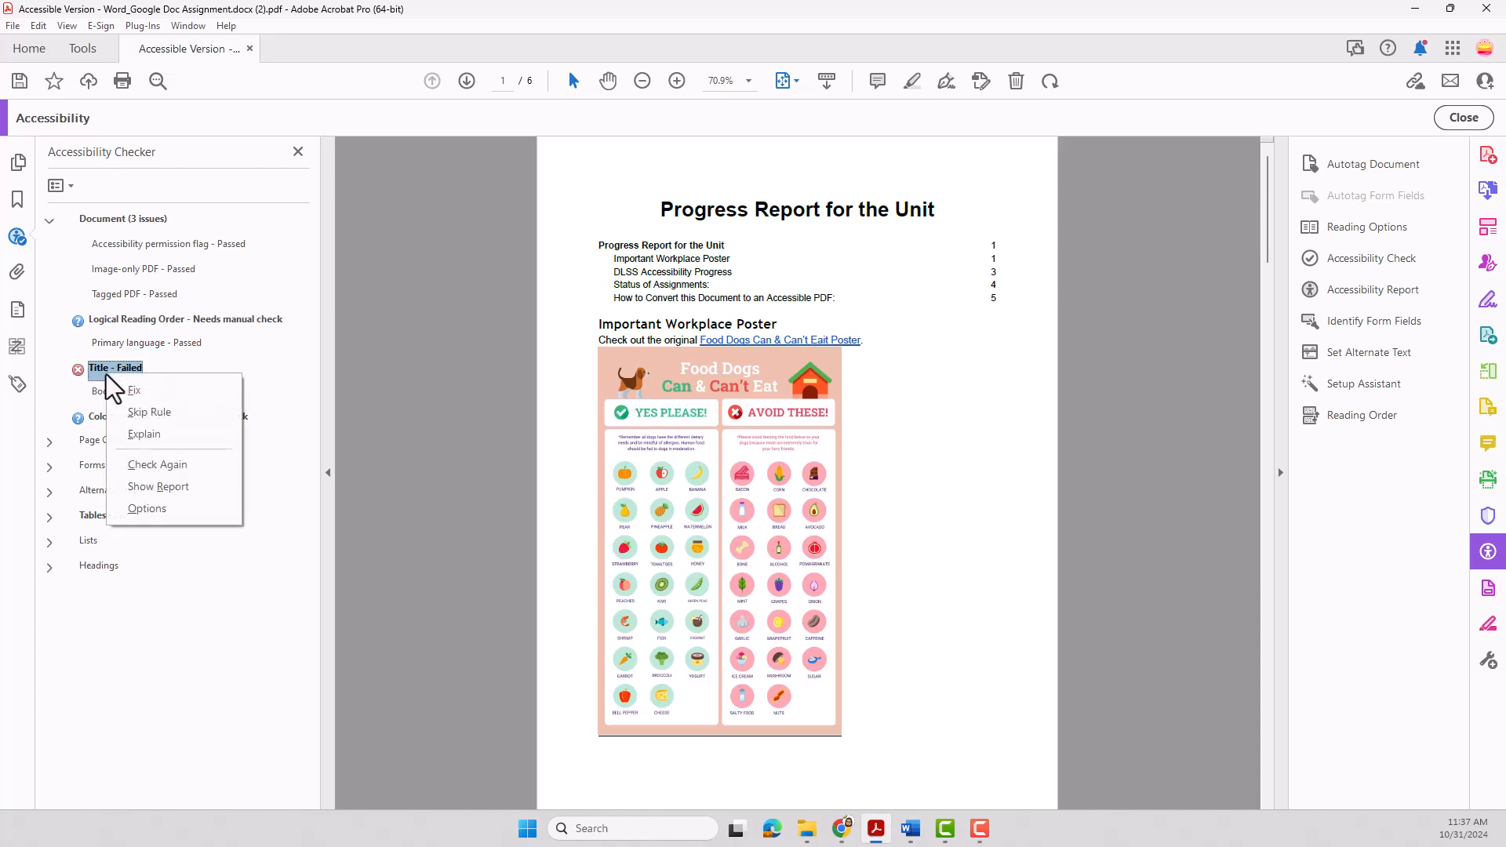
left_click(116, 387)
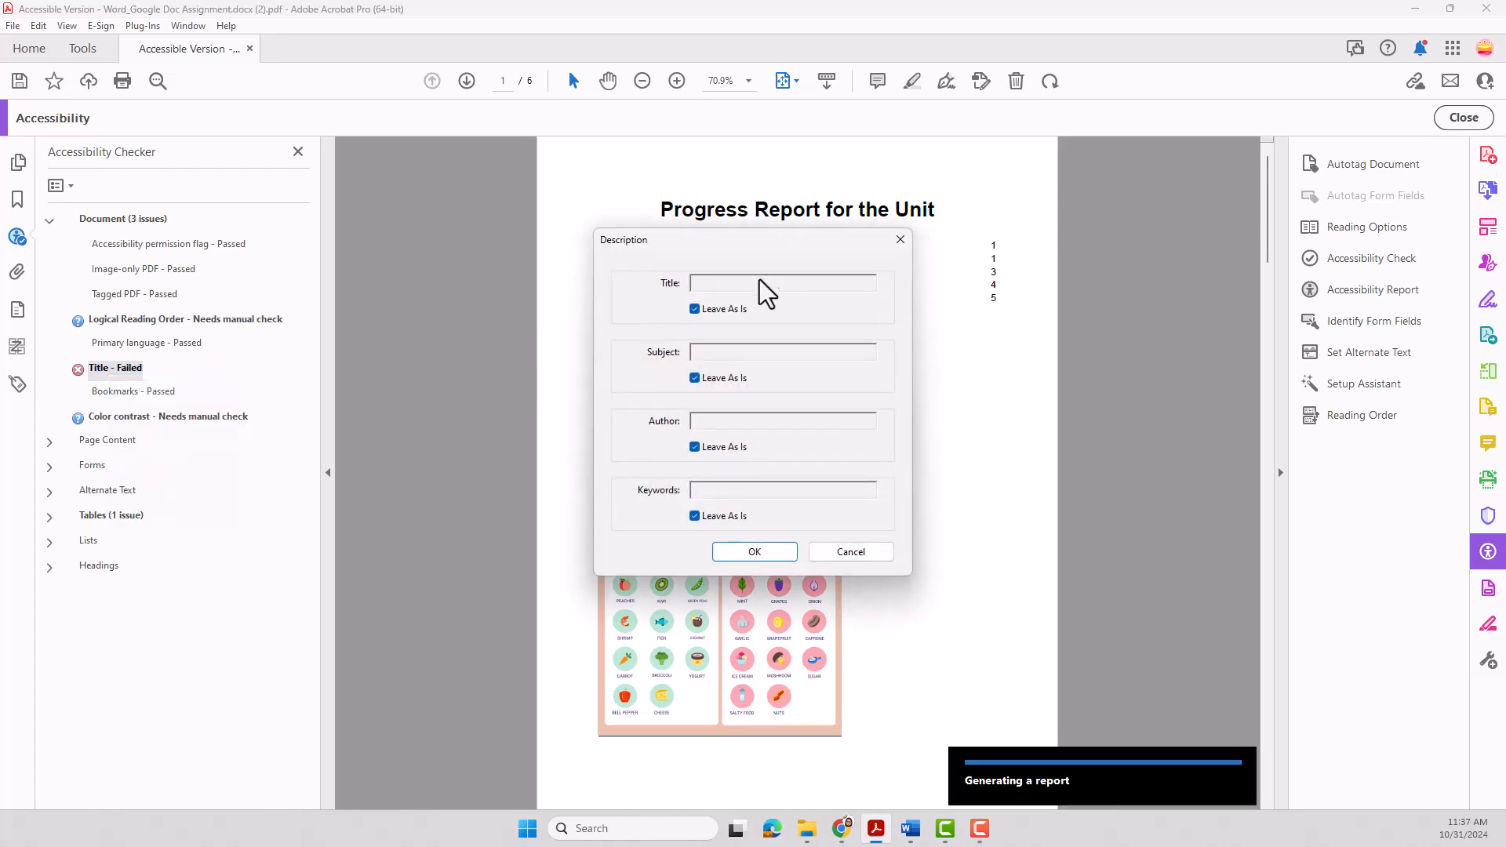
left_click(695, 309)
left_click(716, 285)
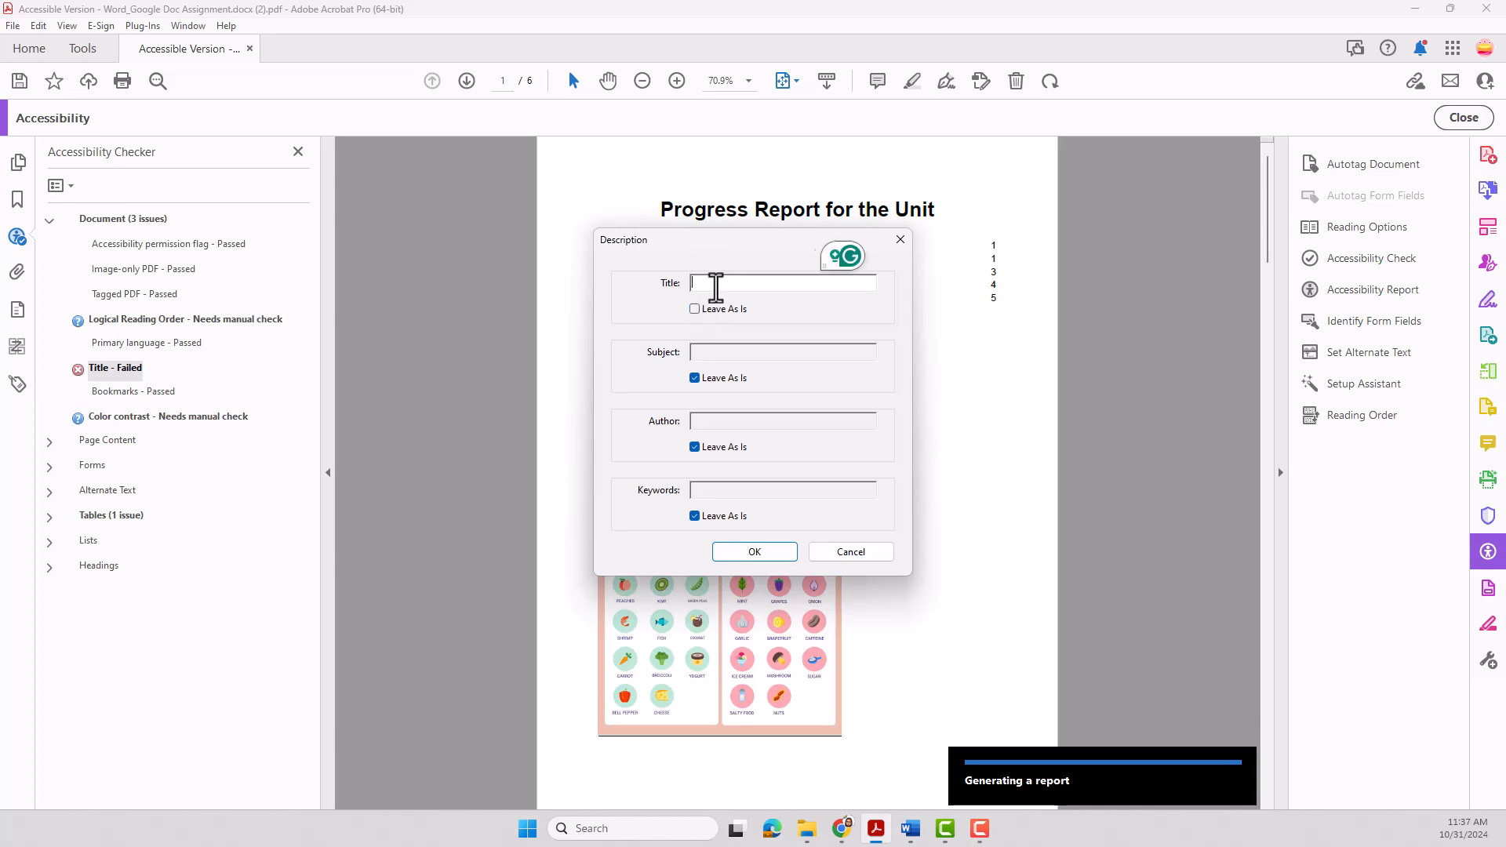
type("Progress Report for the Unit")
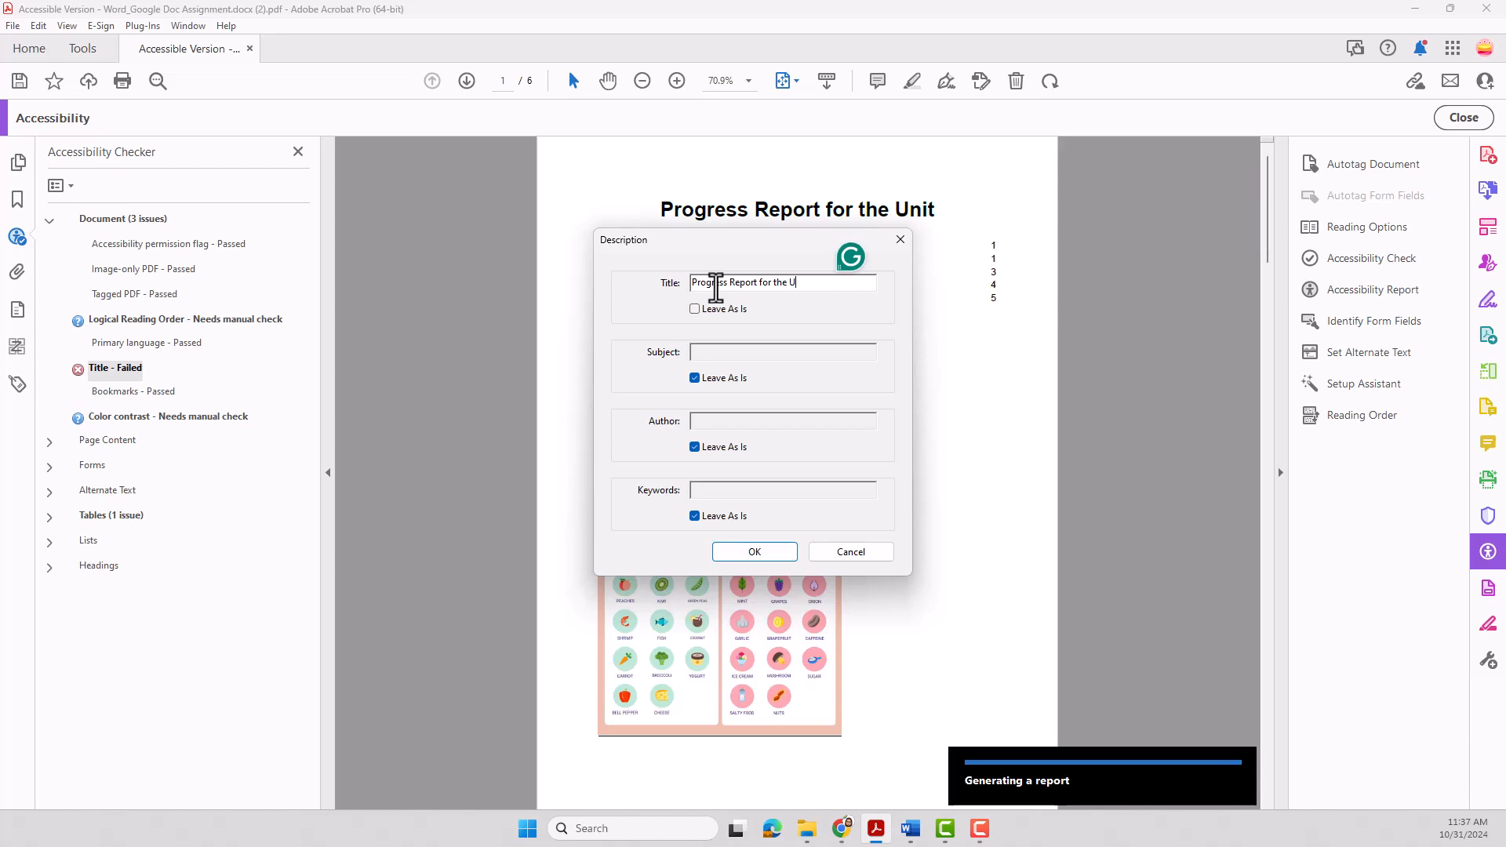
left_click(780, 556)
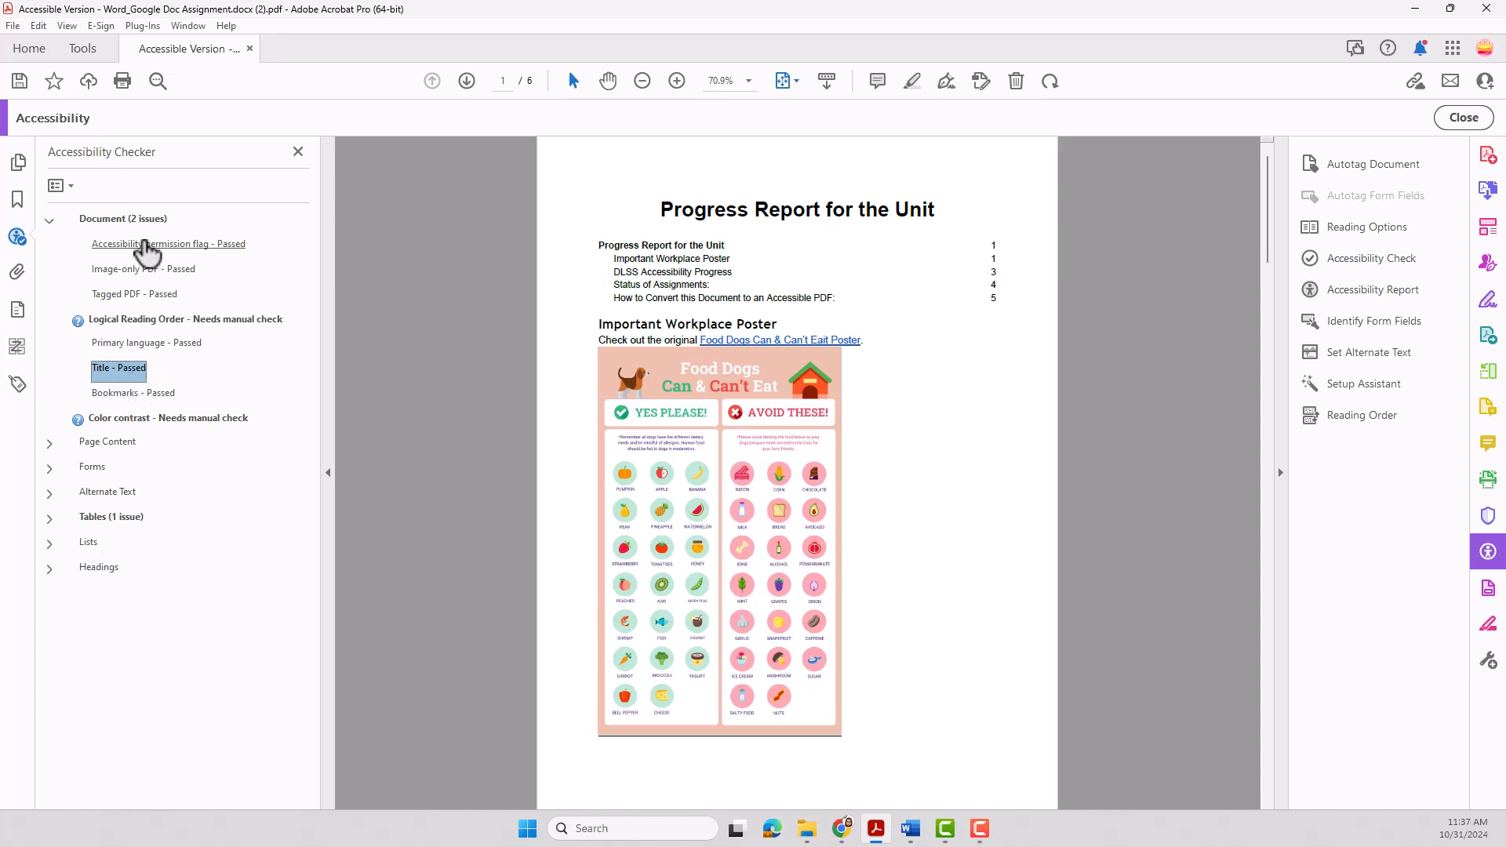
- Check the Bookmarks result, collapse the Document category, and examine the Page Content results for tagged content, tagged annotations and tab order
left_click(135, 393)
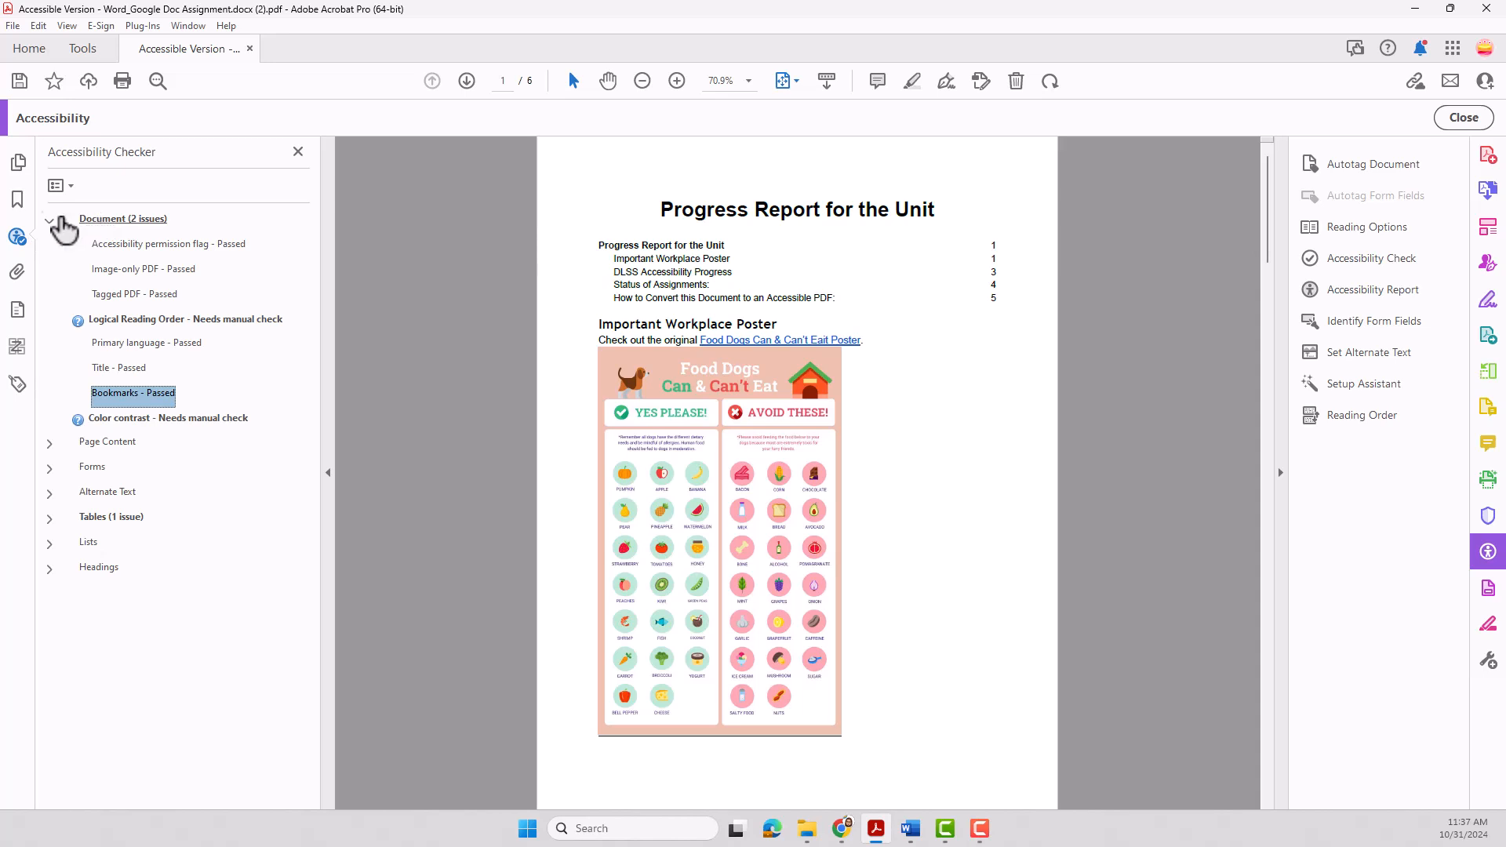
left_click(49, 218)
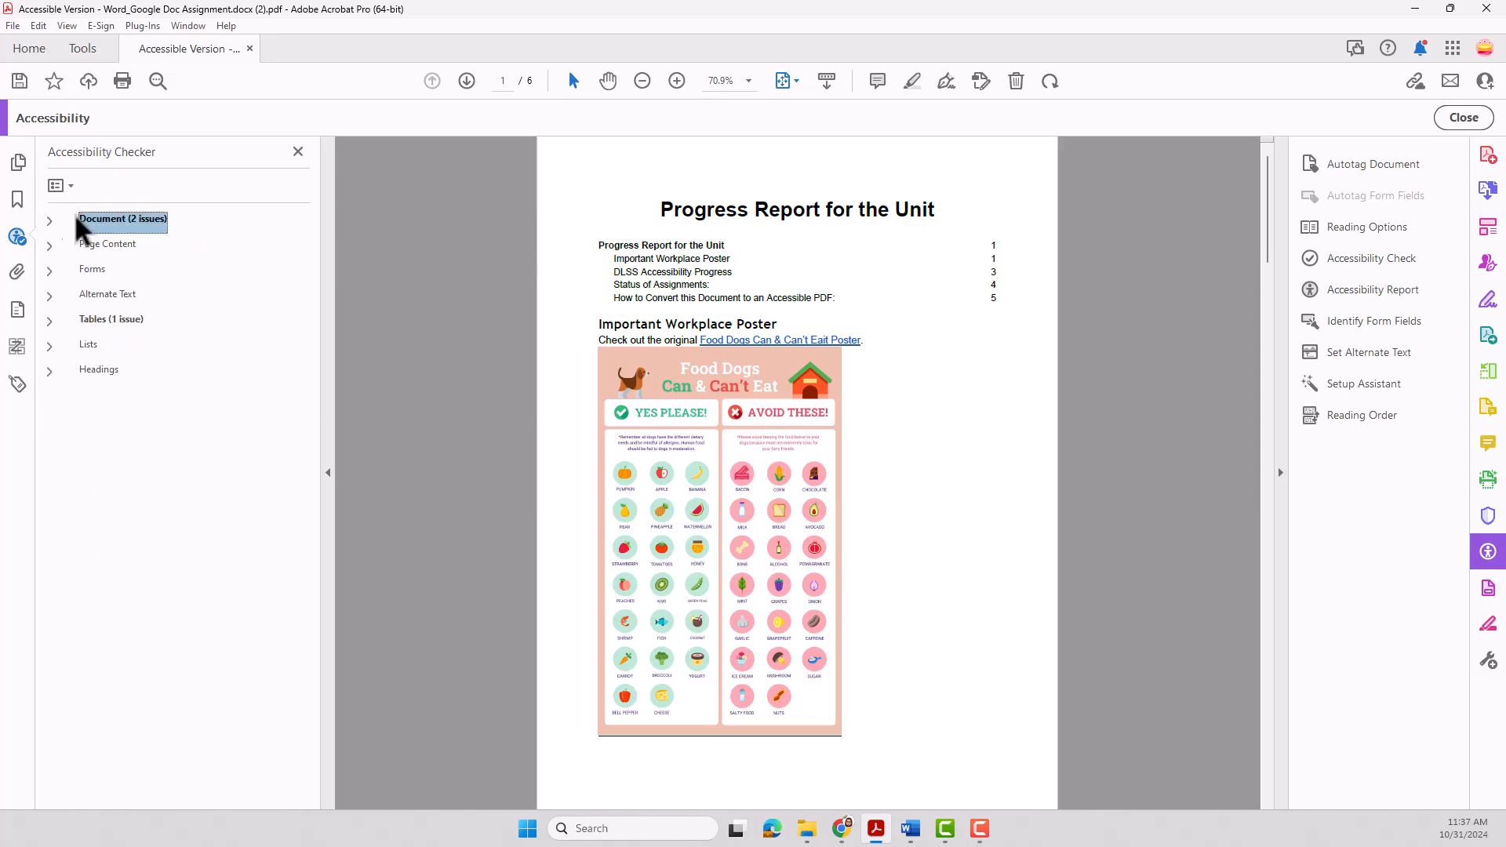
left_click(50, 245)
left_click(133, 271)
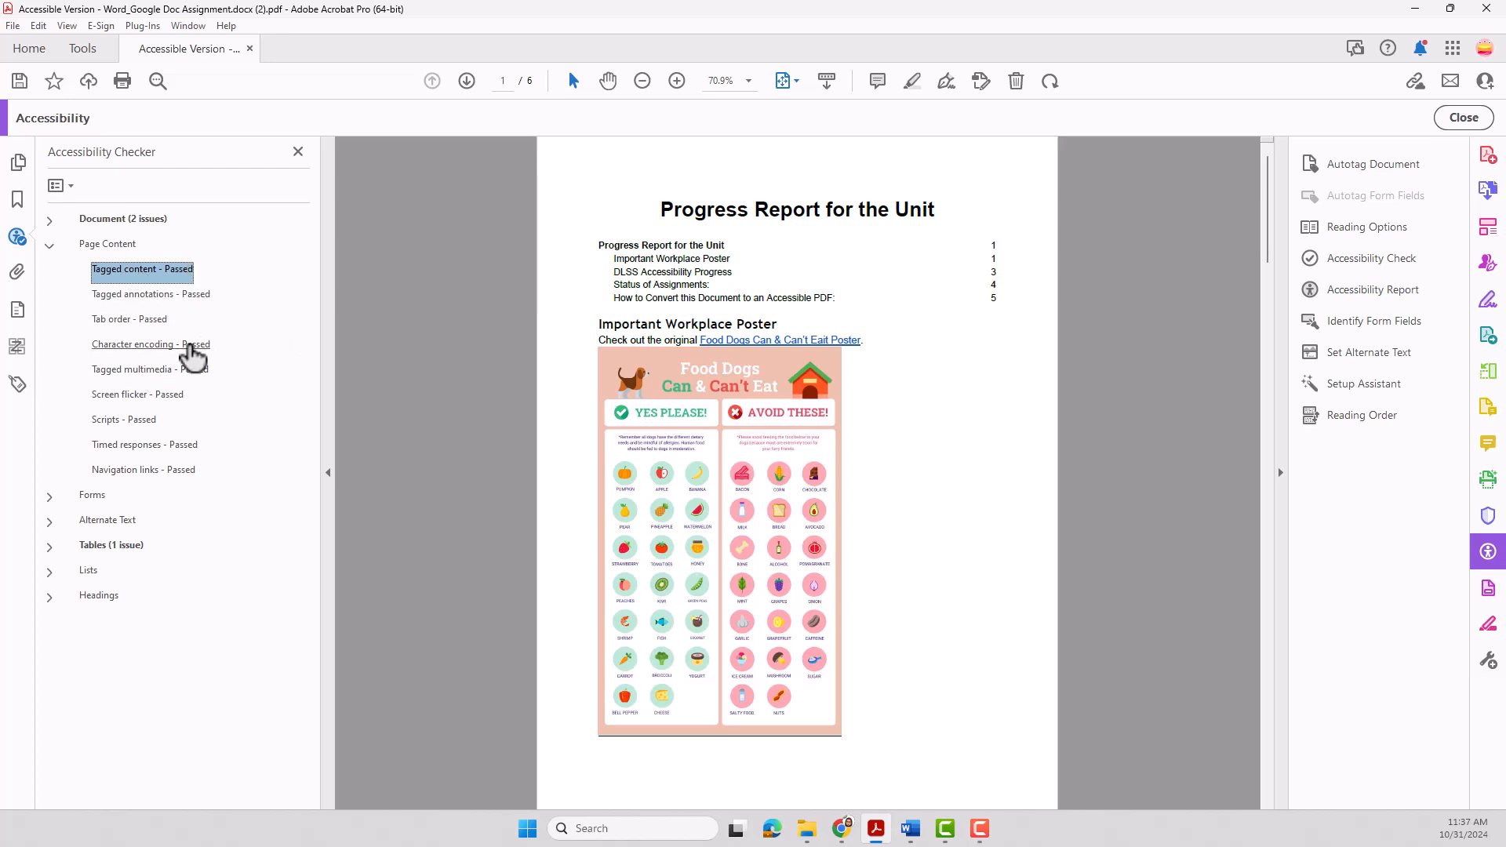
key("Down")
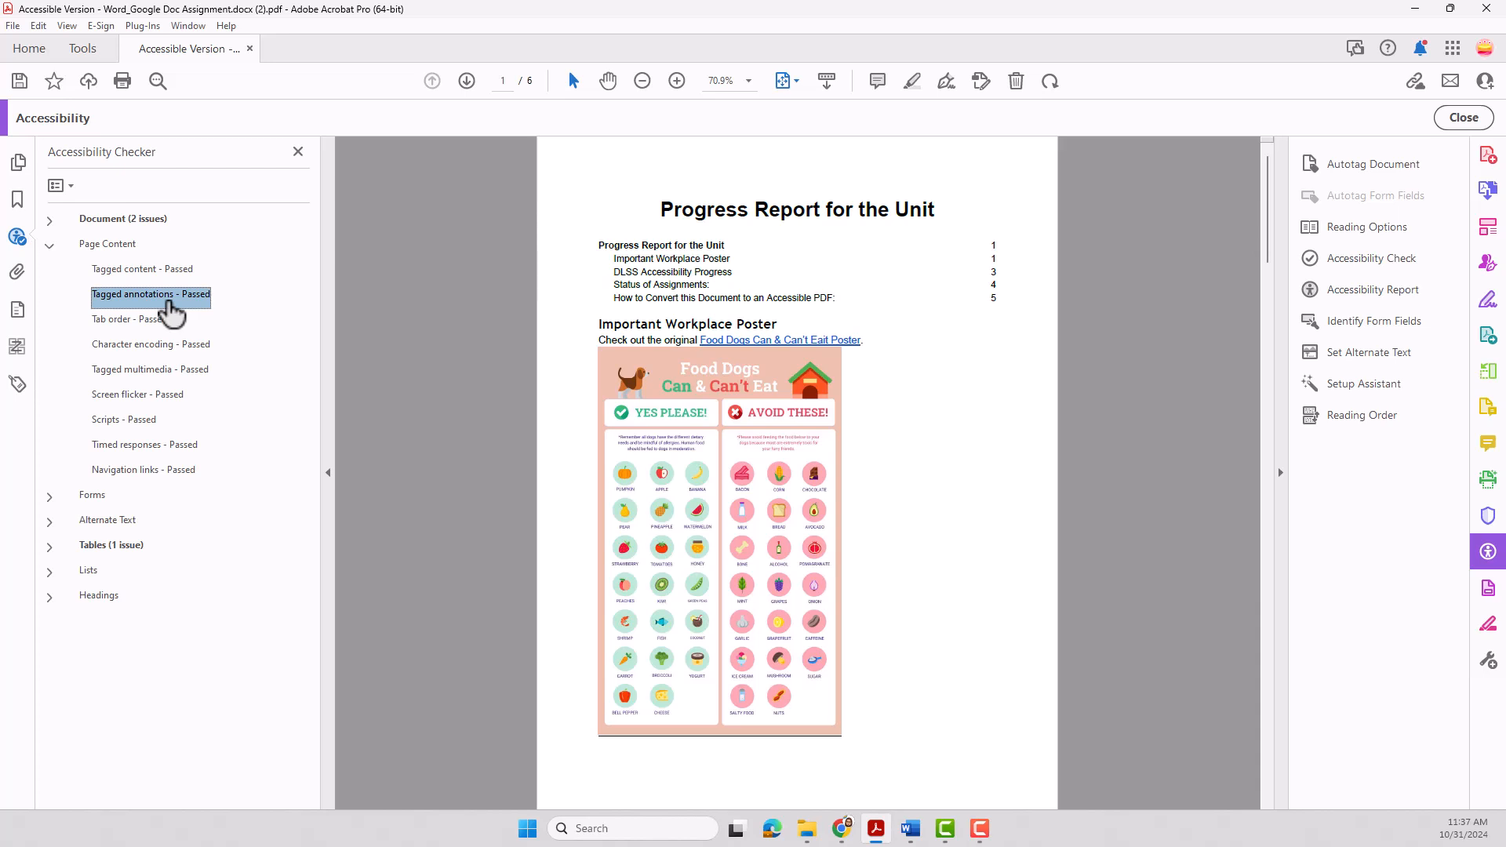
key("Down")
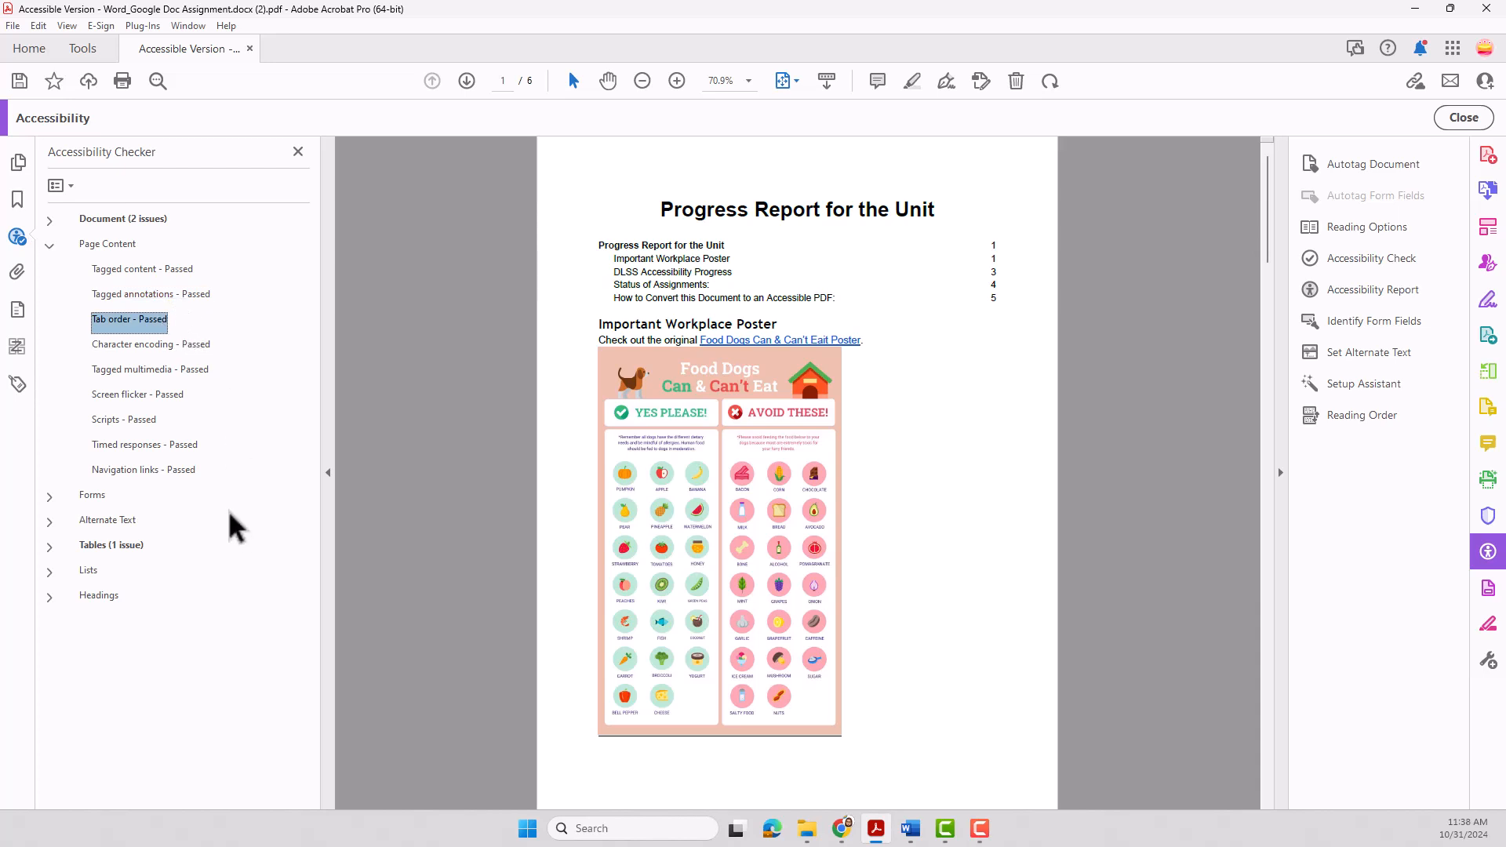
- Examine the remaining Page Content results, from character encoding through navigation links, and collapse the category
key("Down")
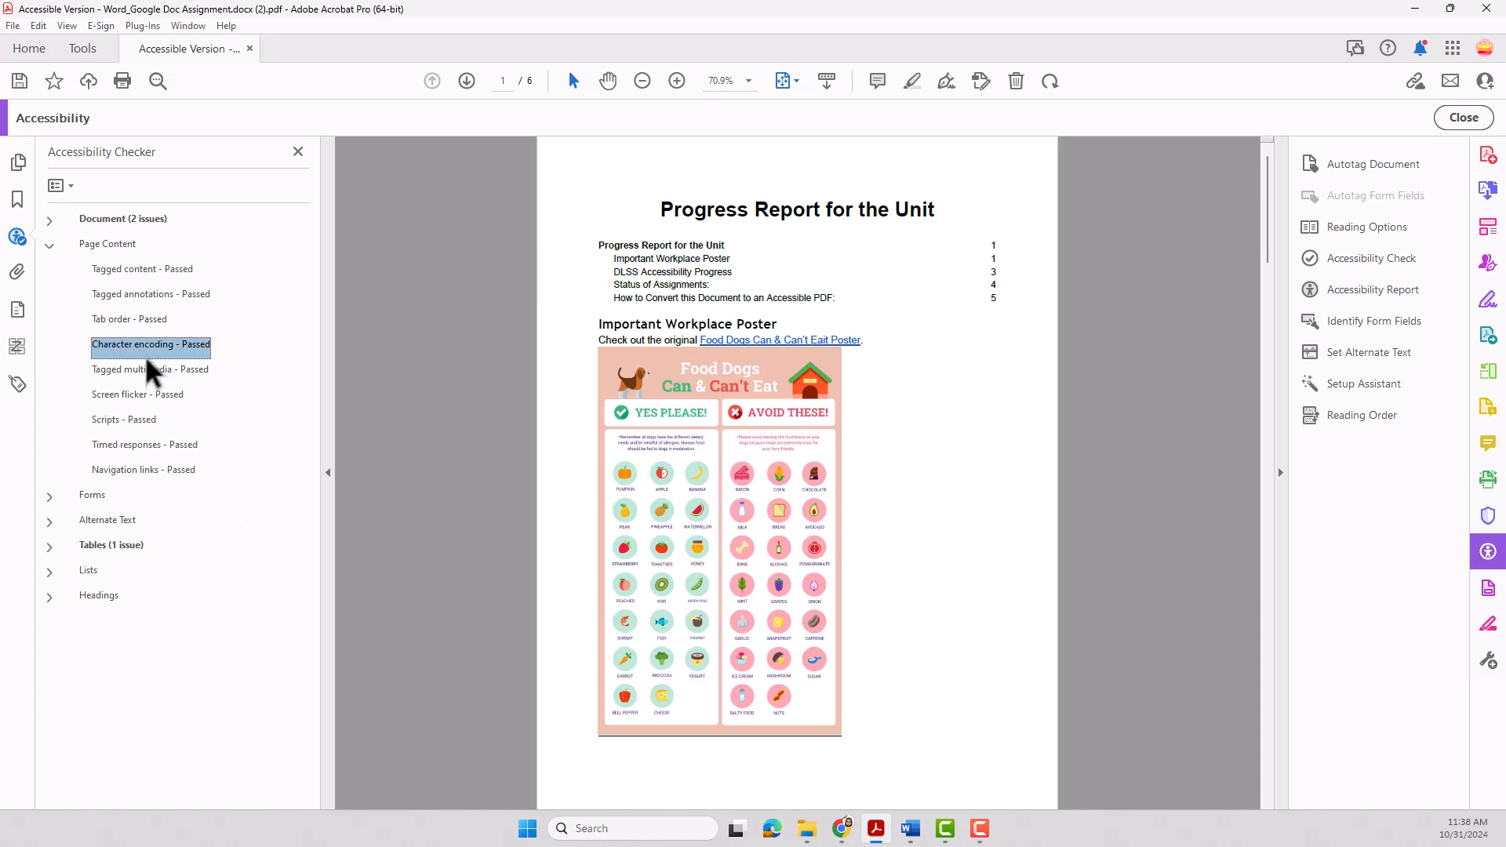
key("Down")
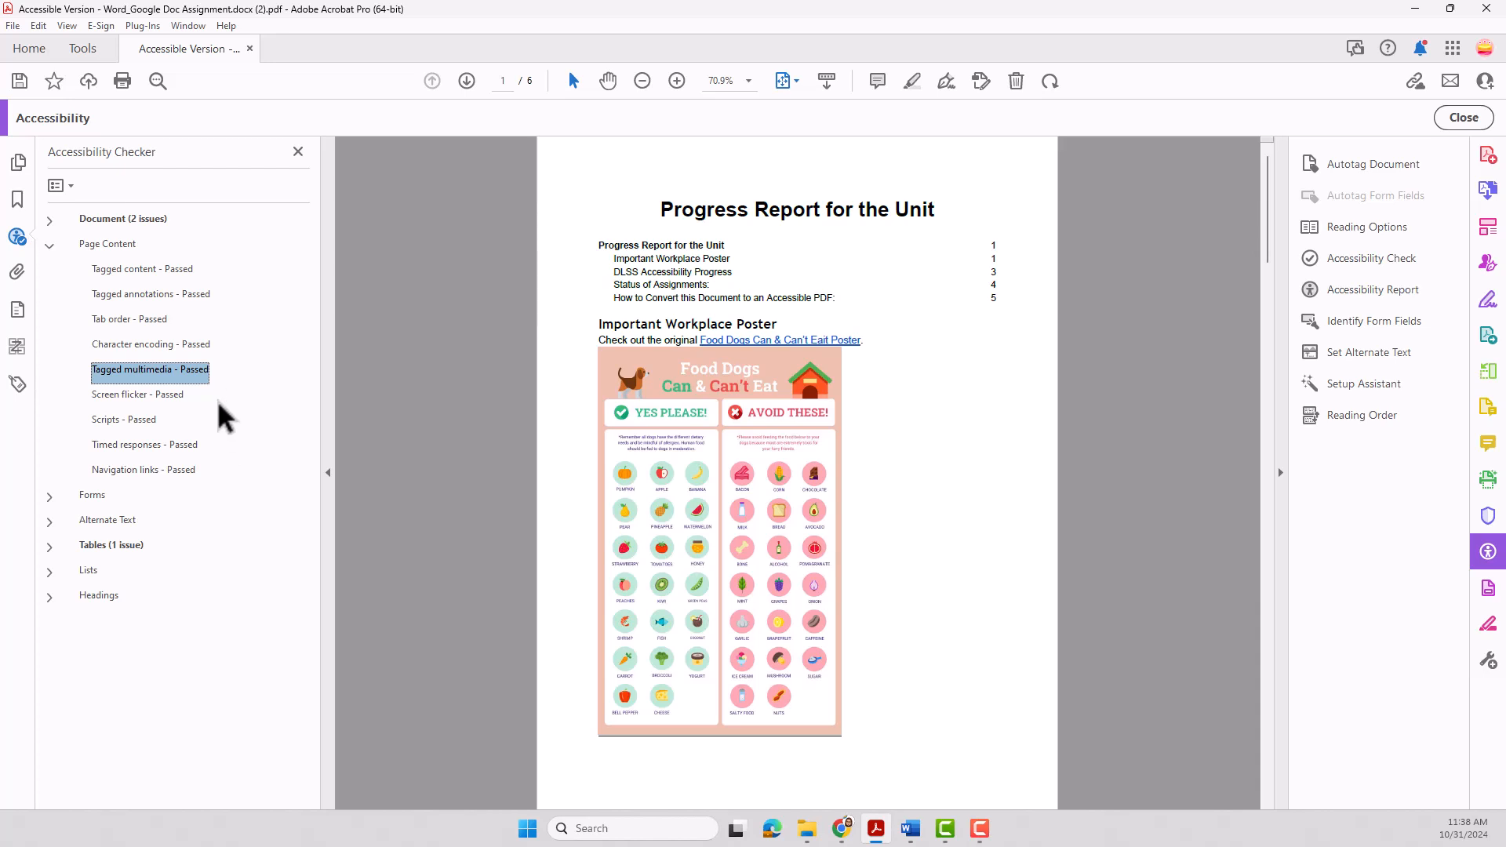
key("Down")
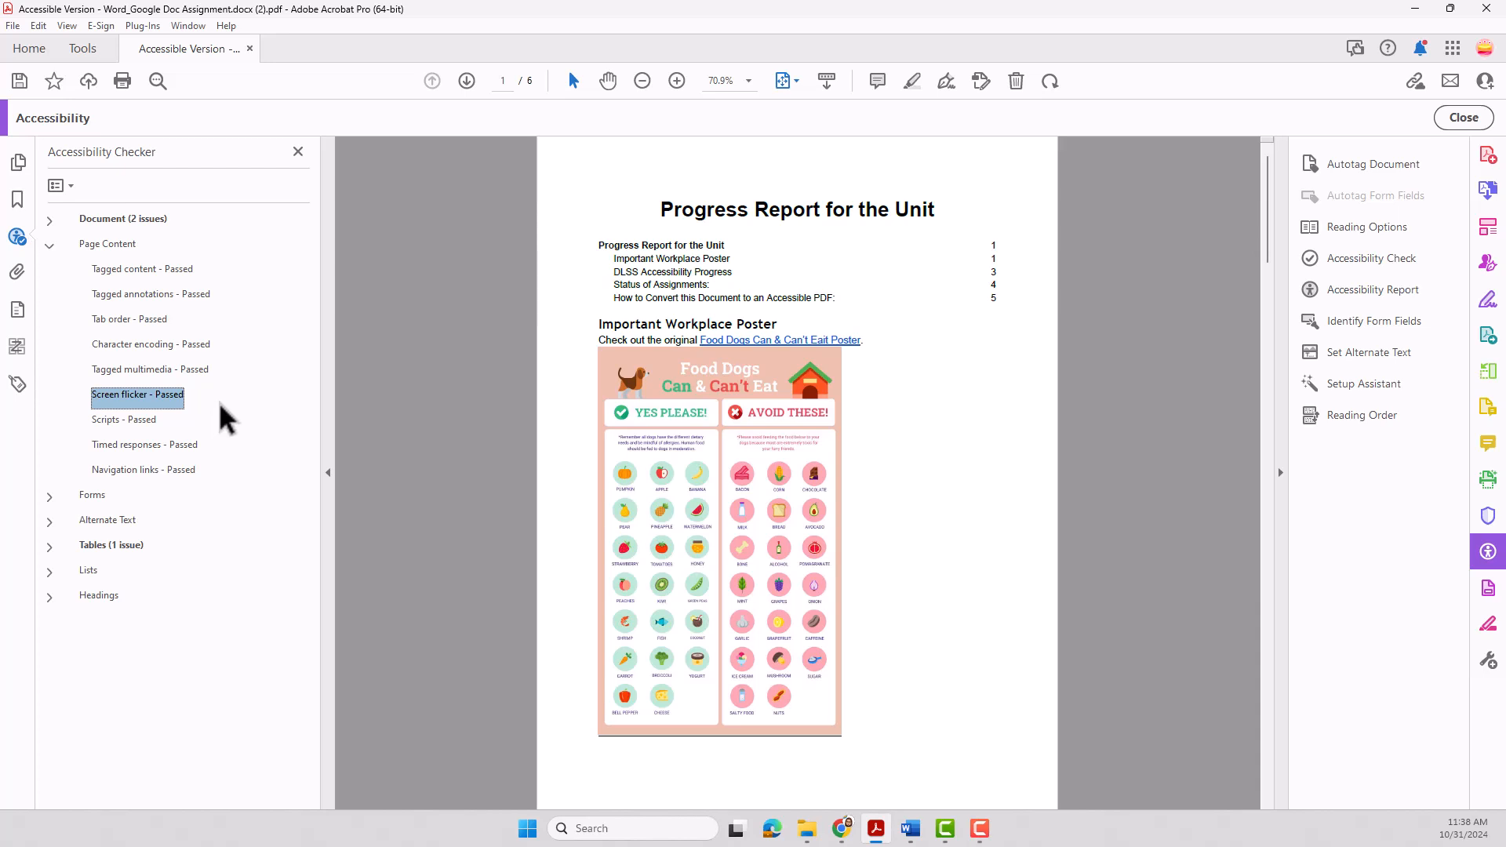
key("Down")
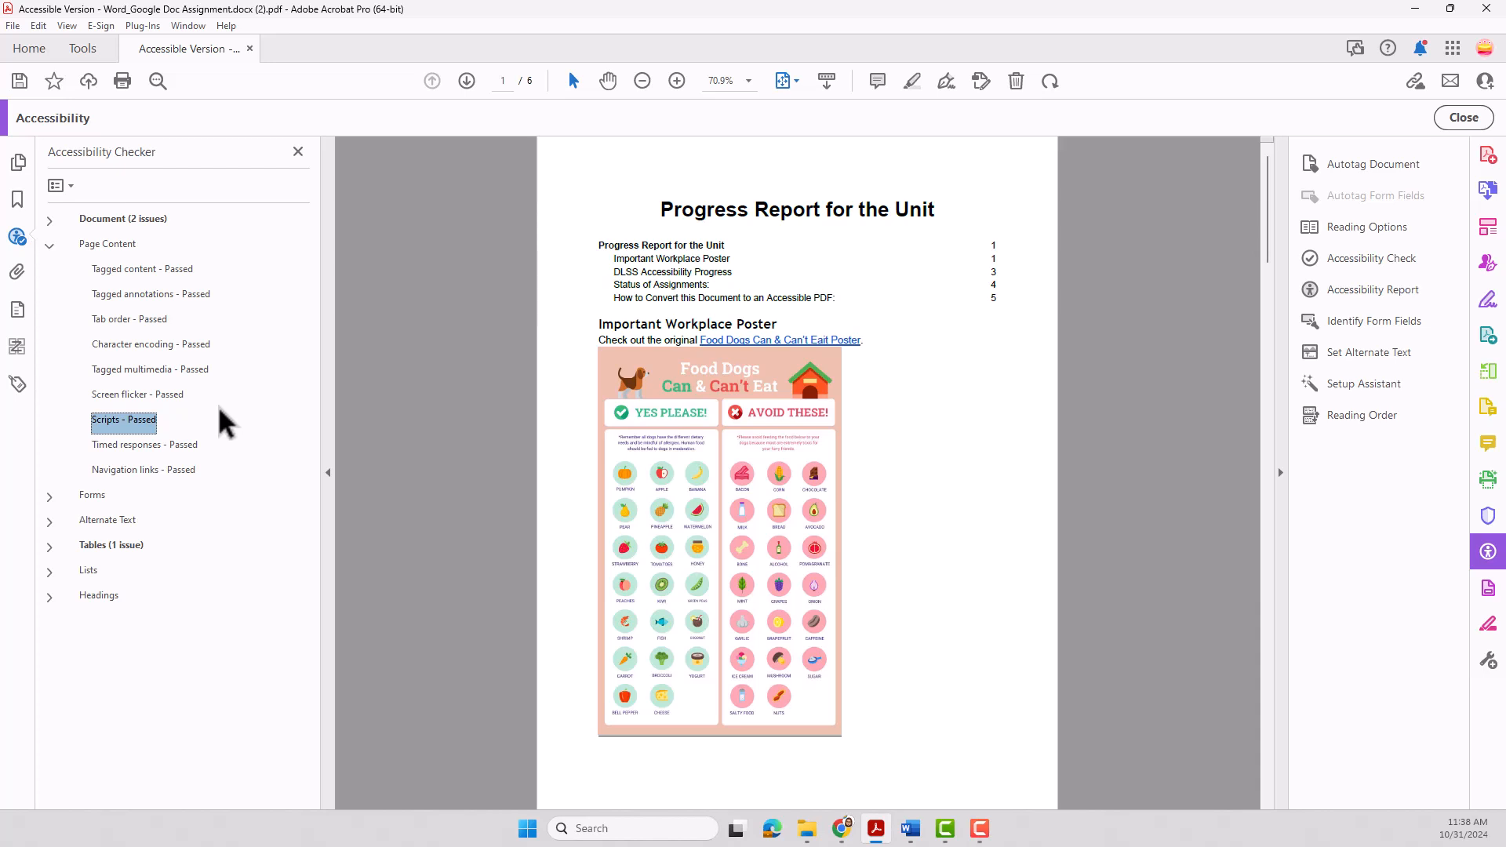
key("Down")
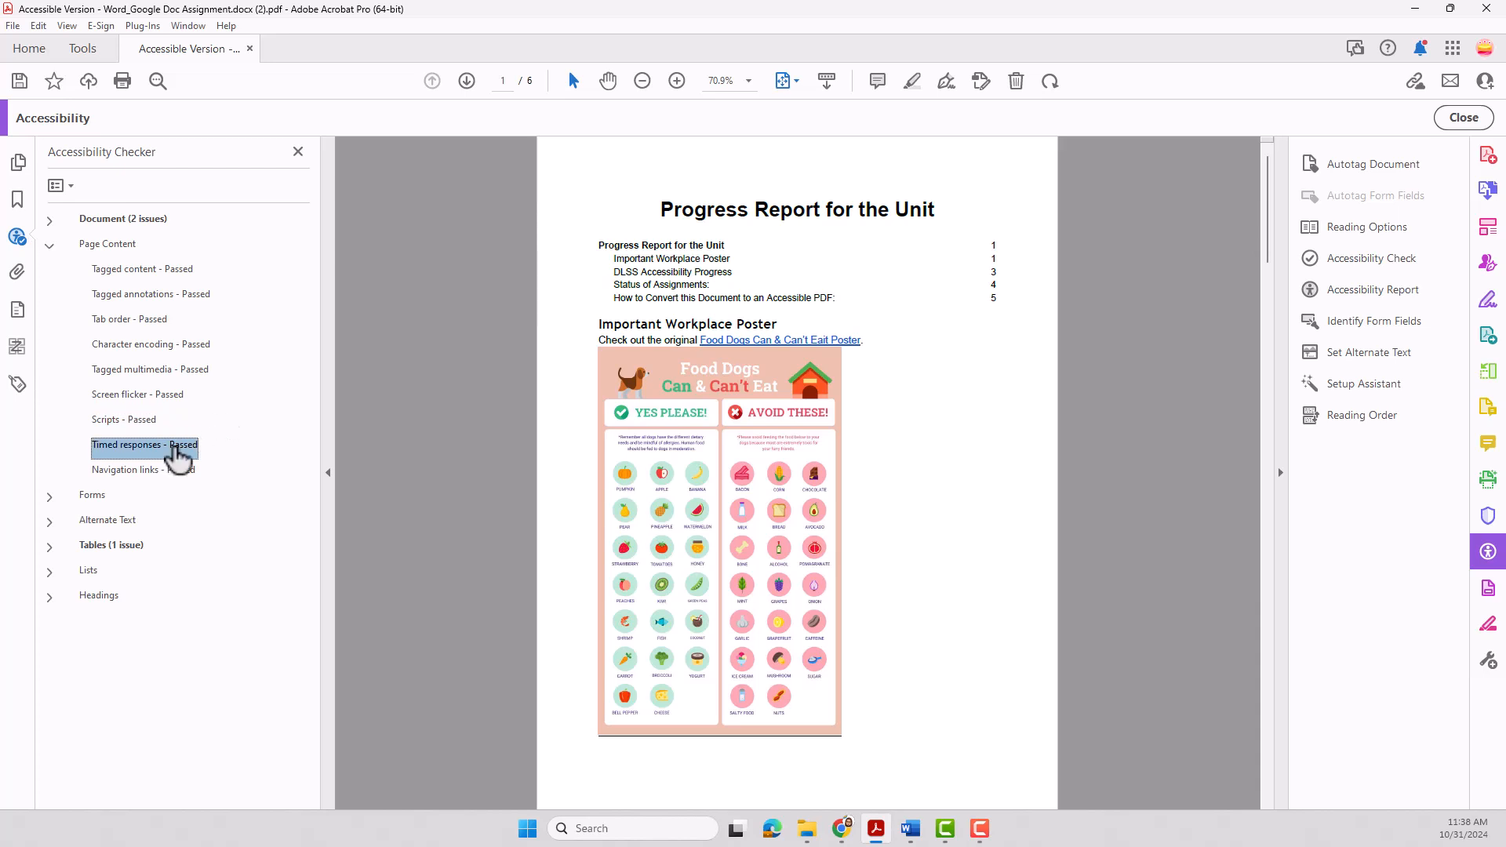
key("Down")
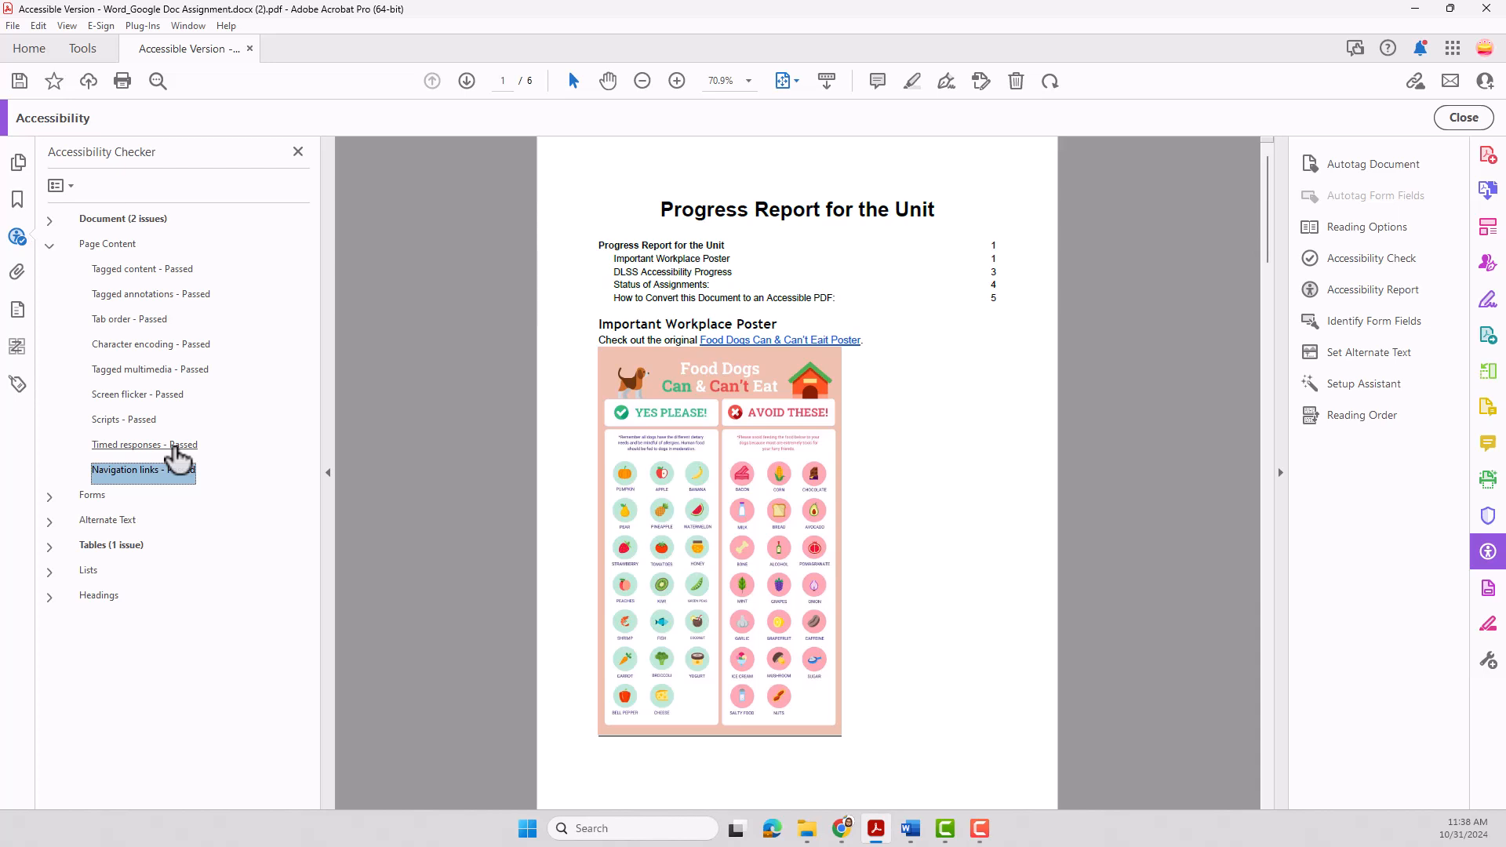
left_click(47, 241)
- Expand the Forms category, check its tagged form fields result, and collapse it again
left_click(92, 271)
left_click(50, 270)
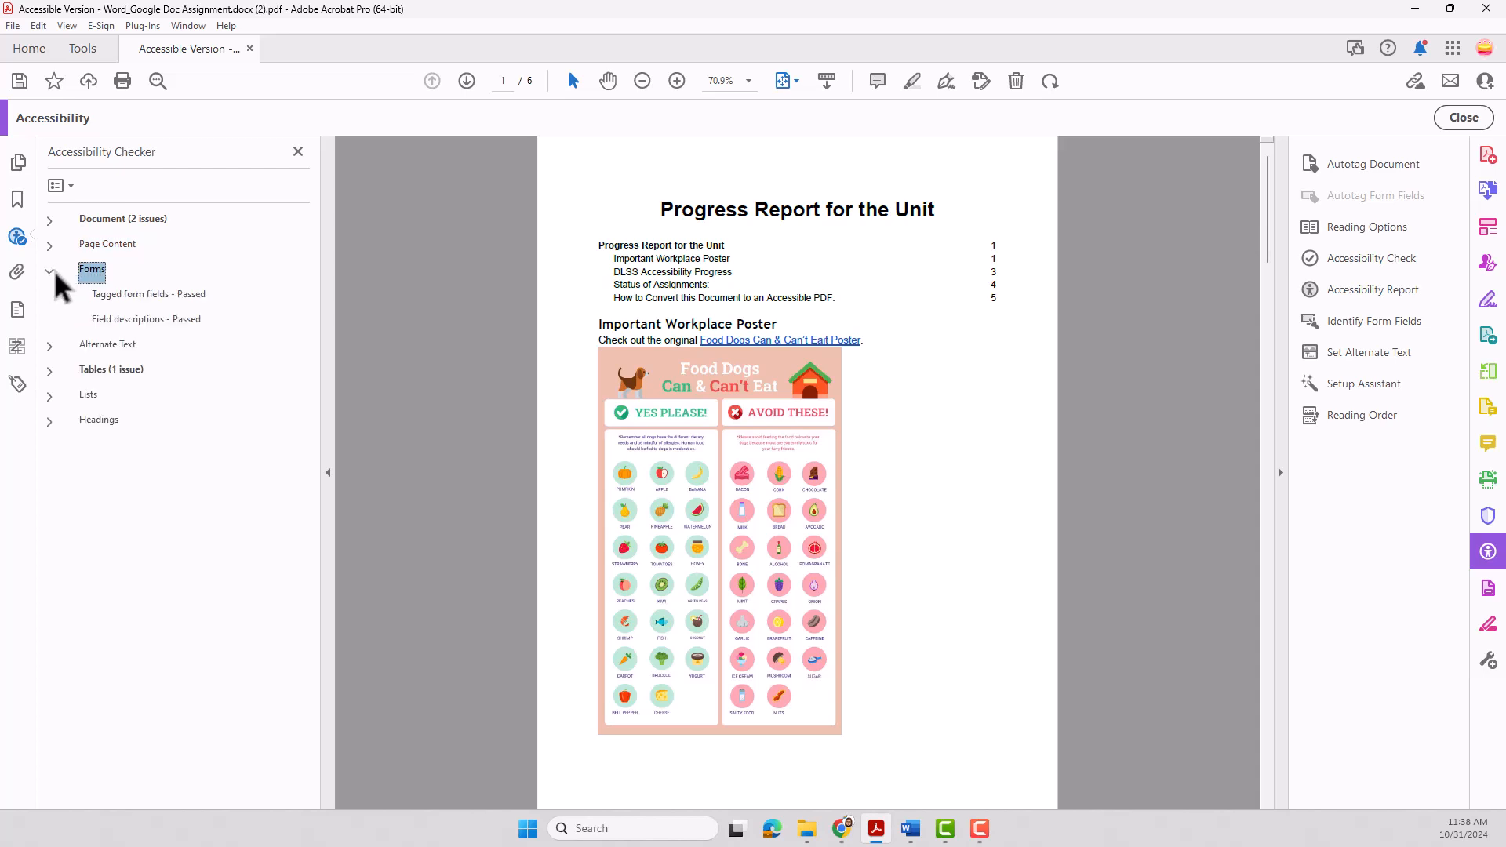
left_click(130, 296)
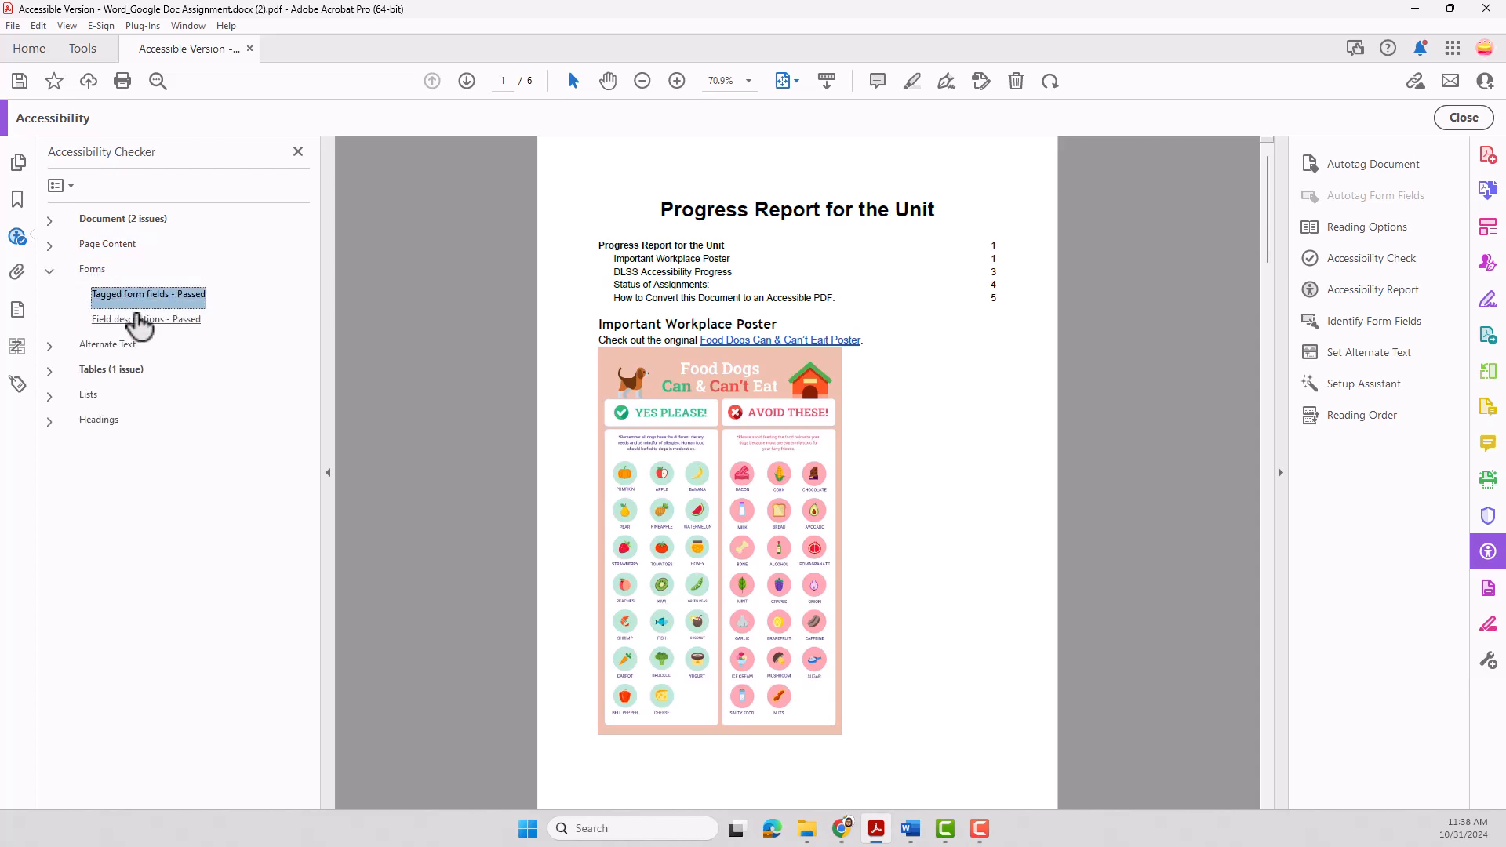
left_click(47, 269)
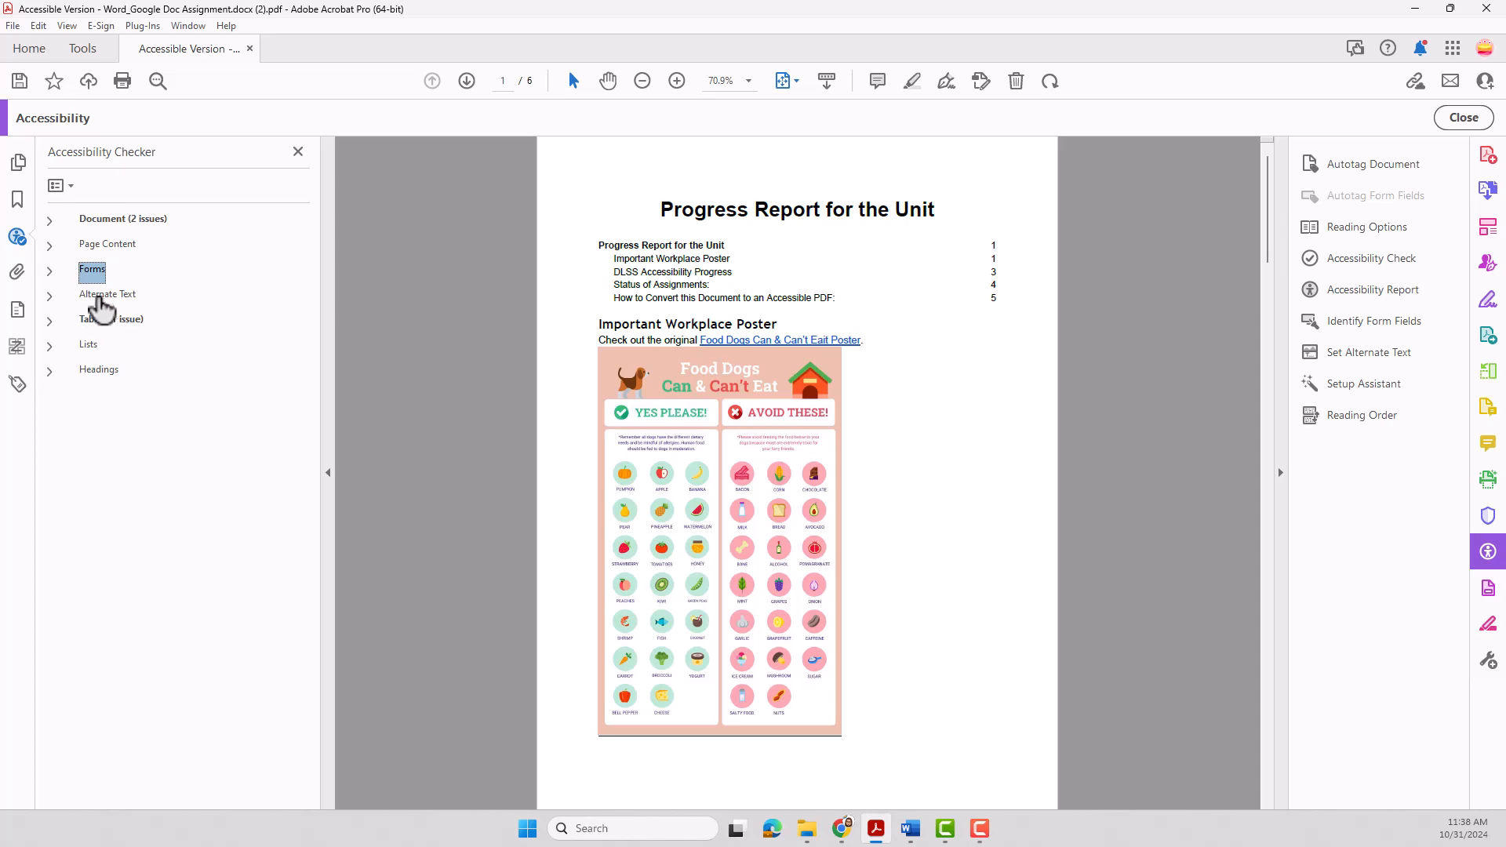
- Expand the Alternate Text category, check the figures alternate text and associated with content results, and collapse it
left_click(98, 295)
left_click(50, 295)
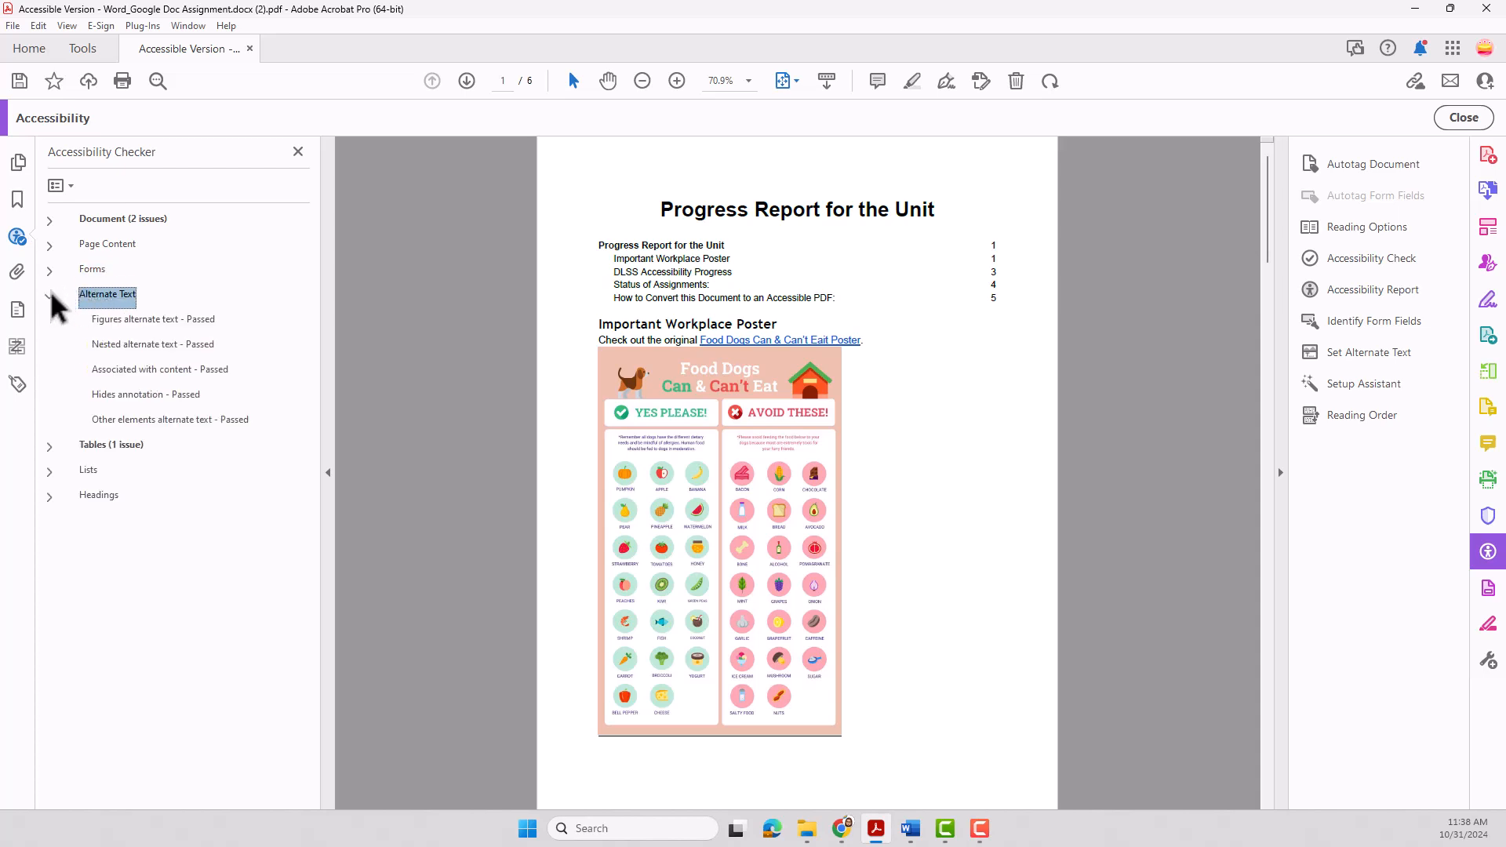
left_click(130, 321)
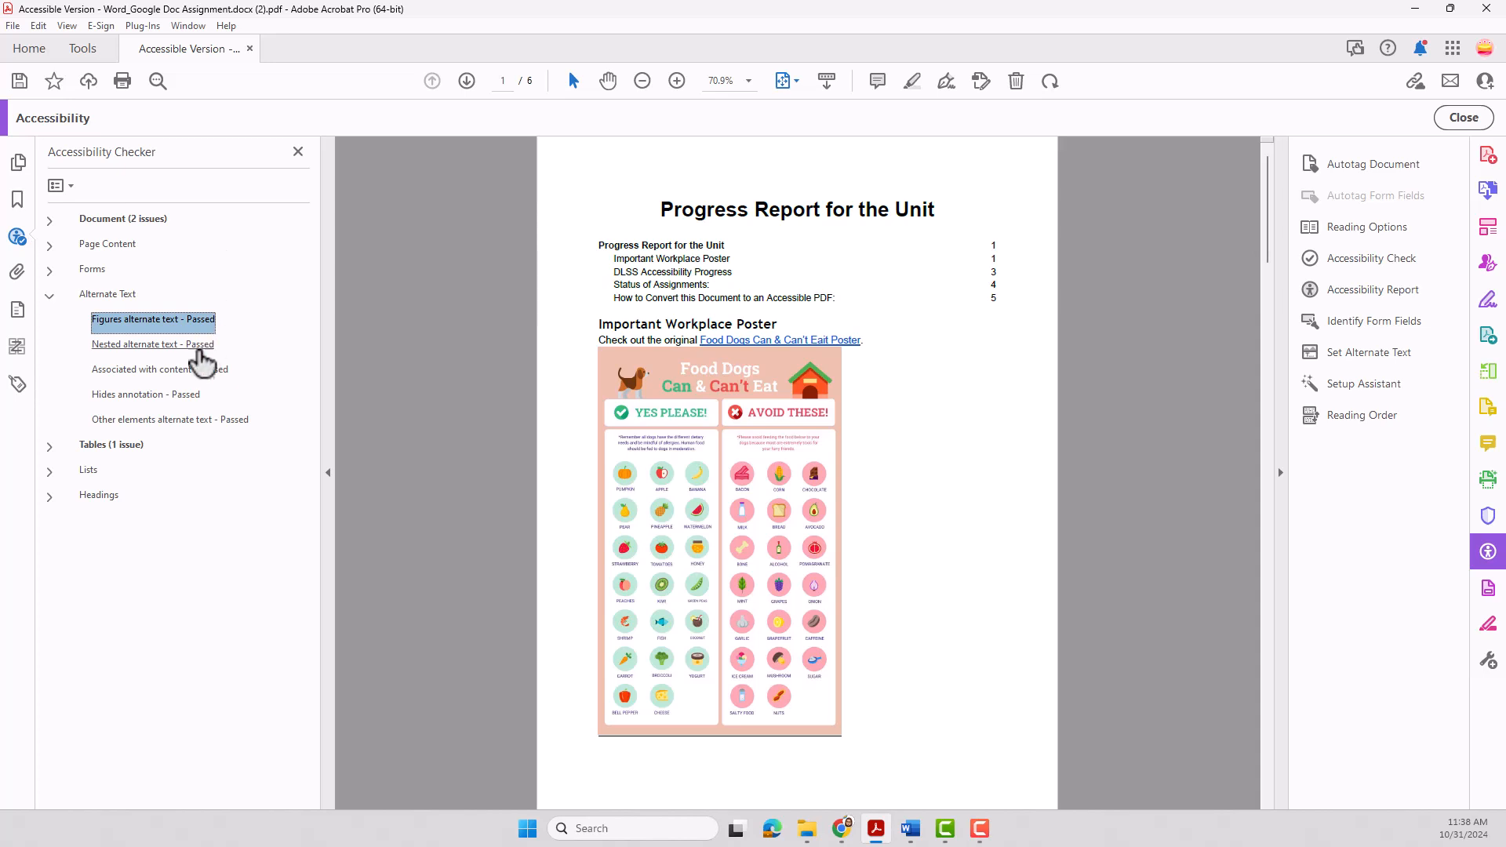
left_click(192, 370)
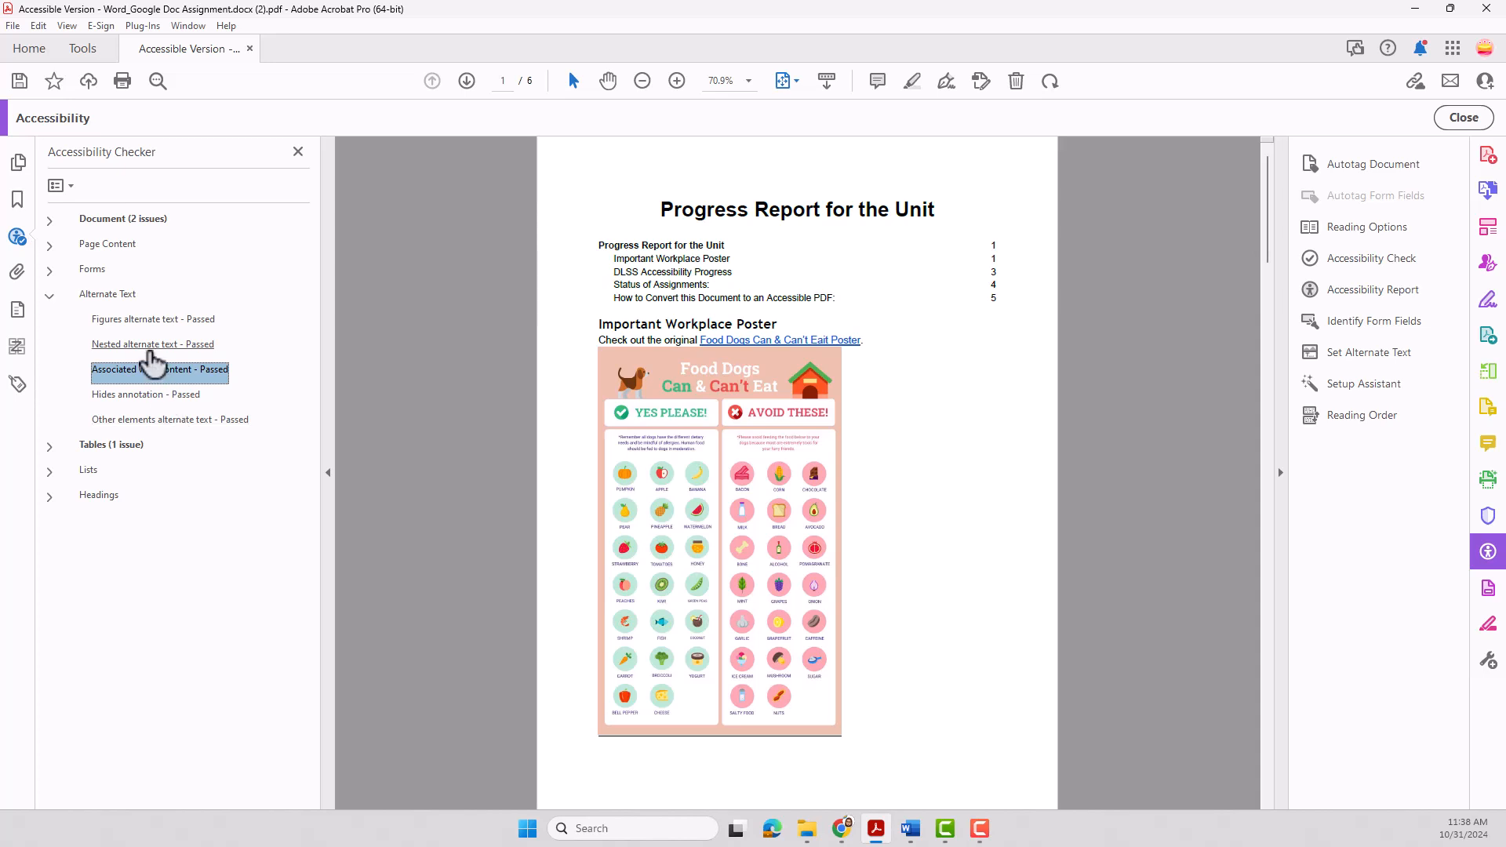
left_click(49, 292)
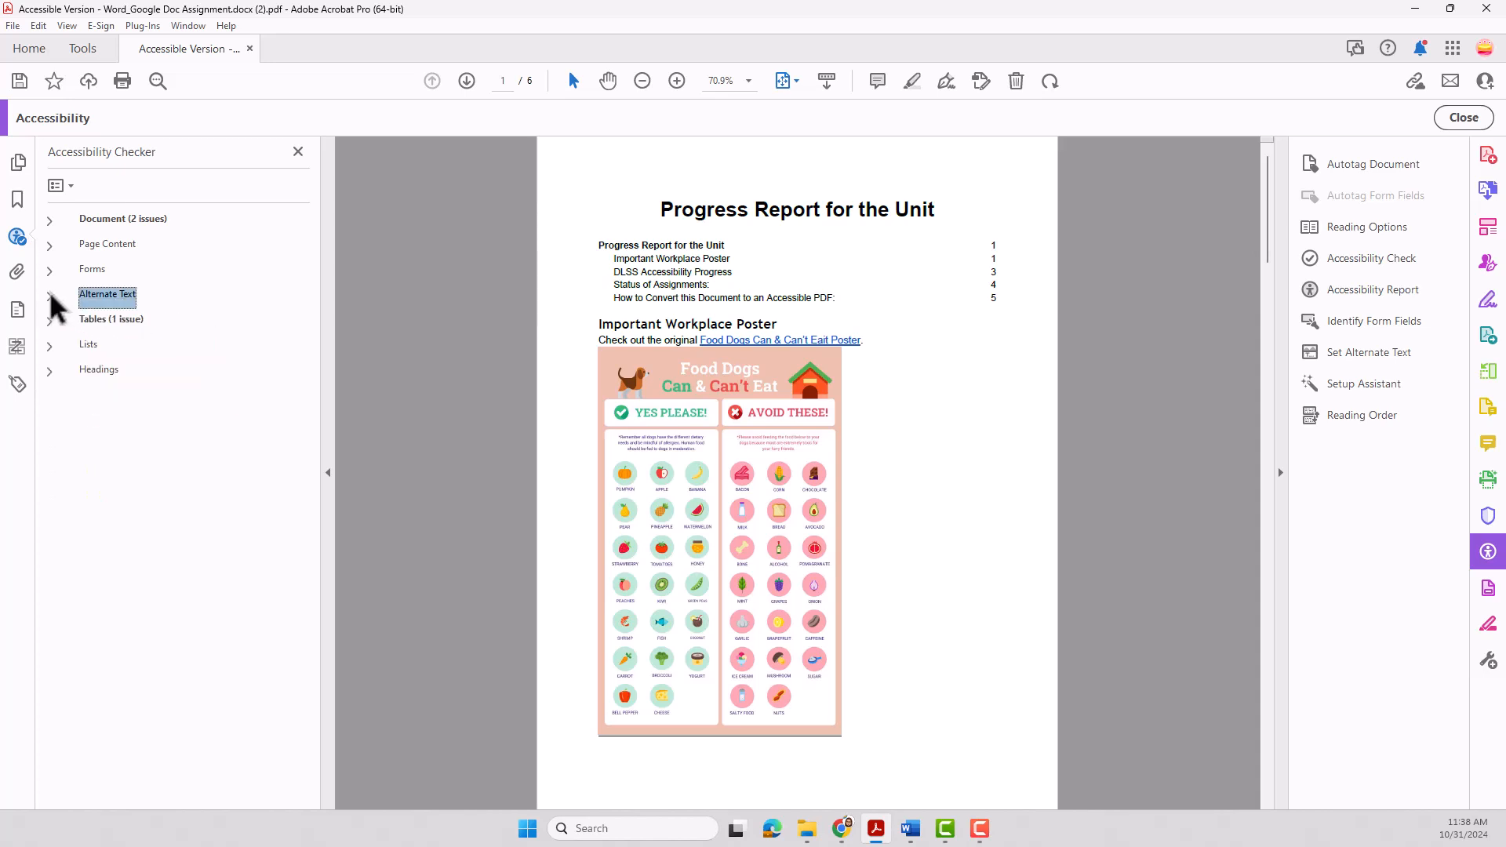
- Expand the Tables category and examine its Rows and TH and TD results
key("Down")
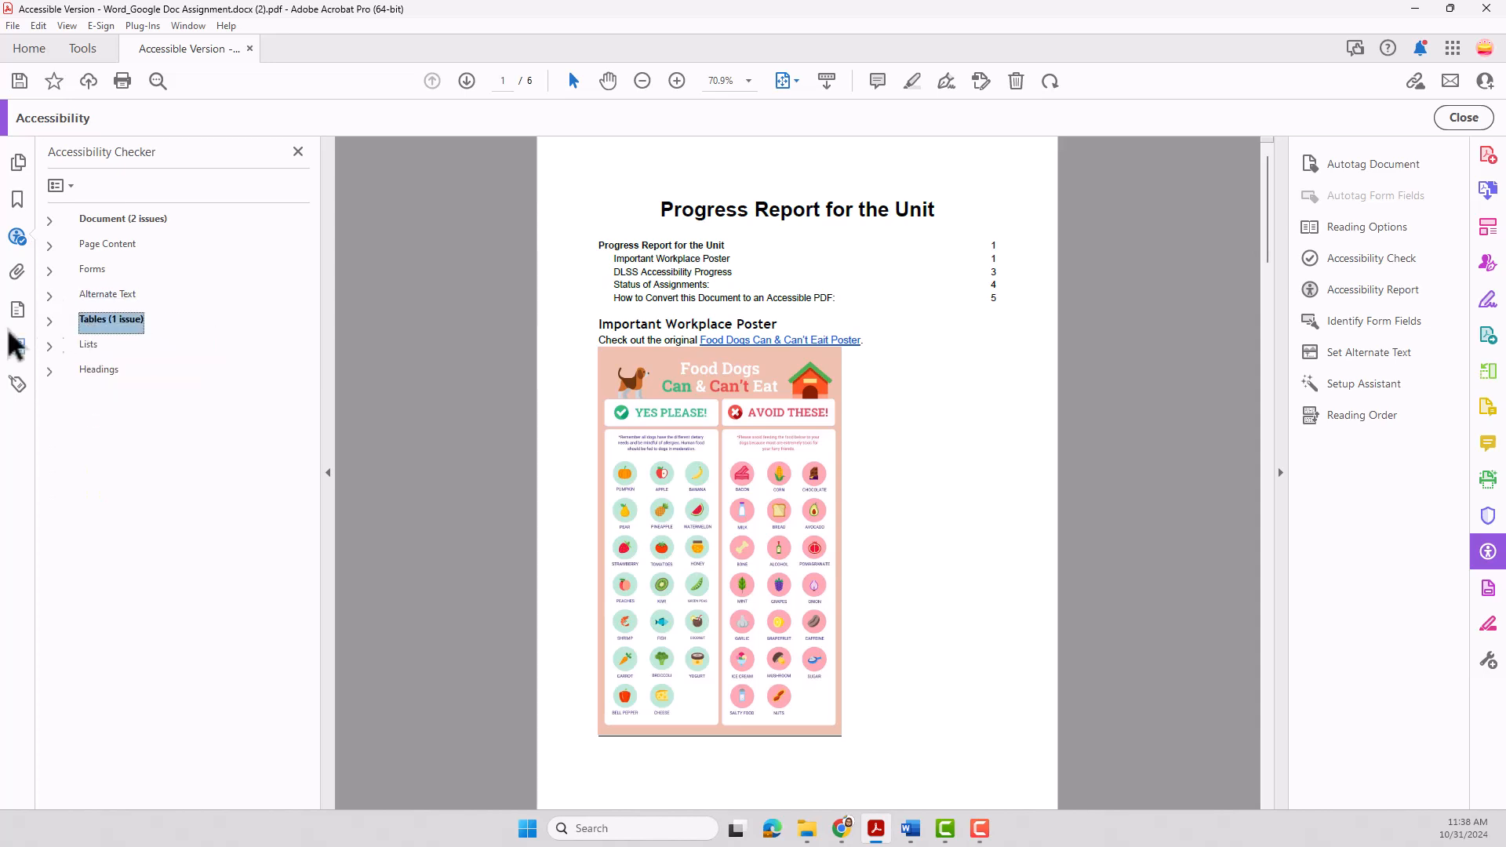
left_click(49, 315)
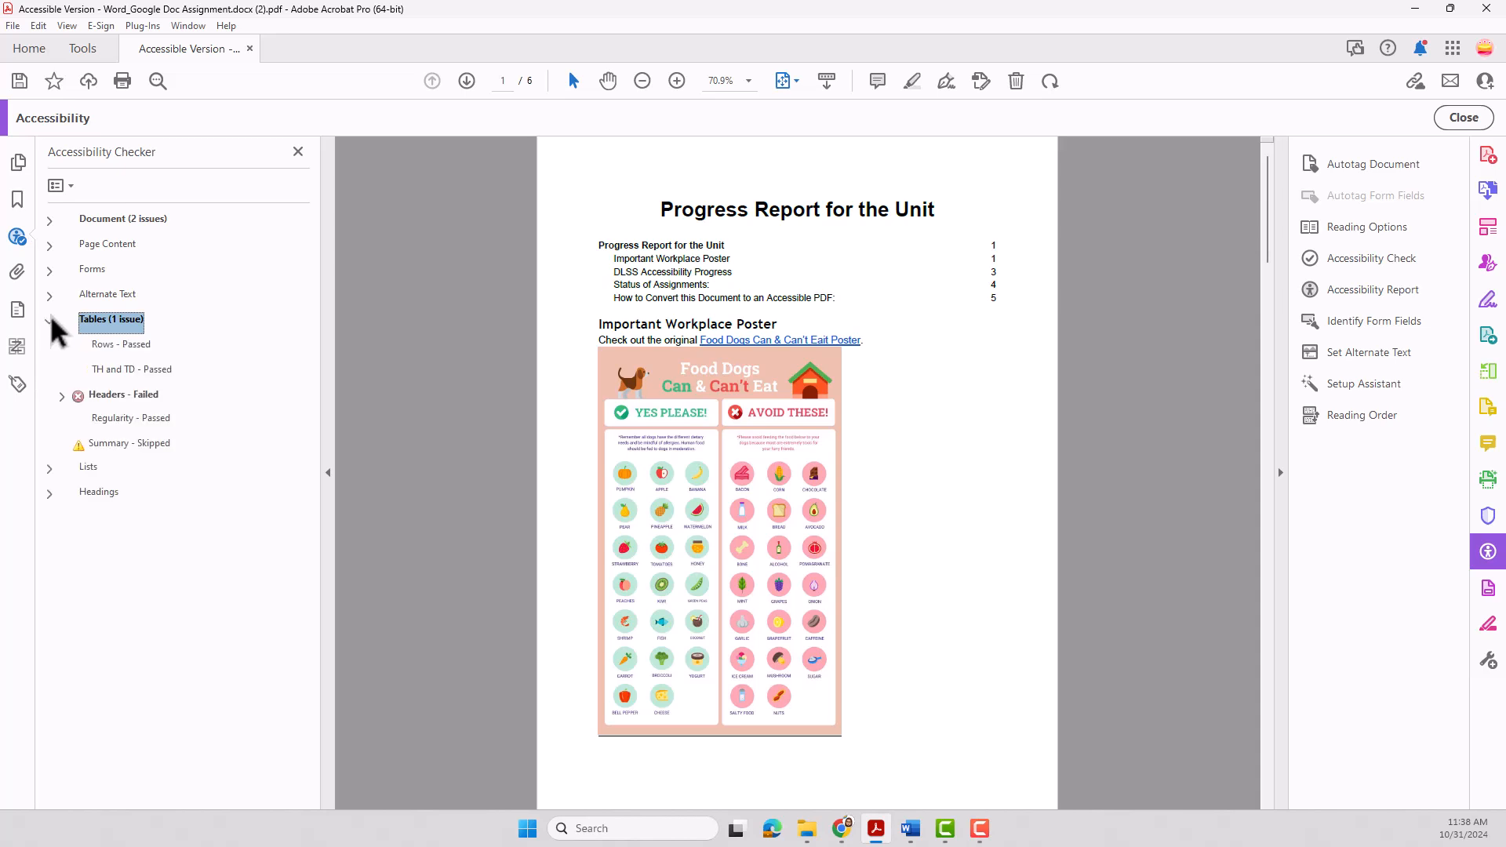
left_click(118, 346)
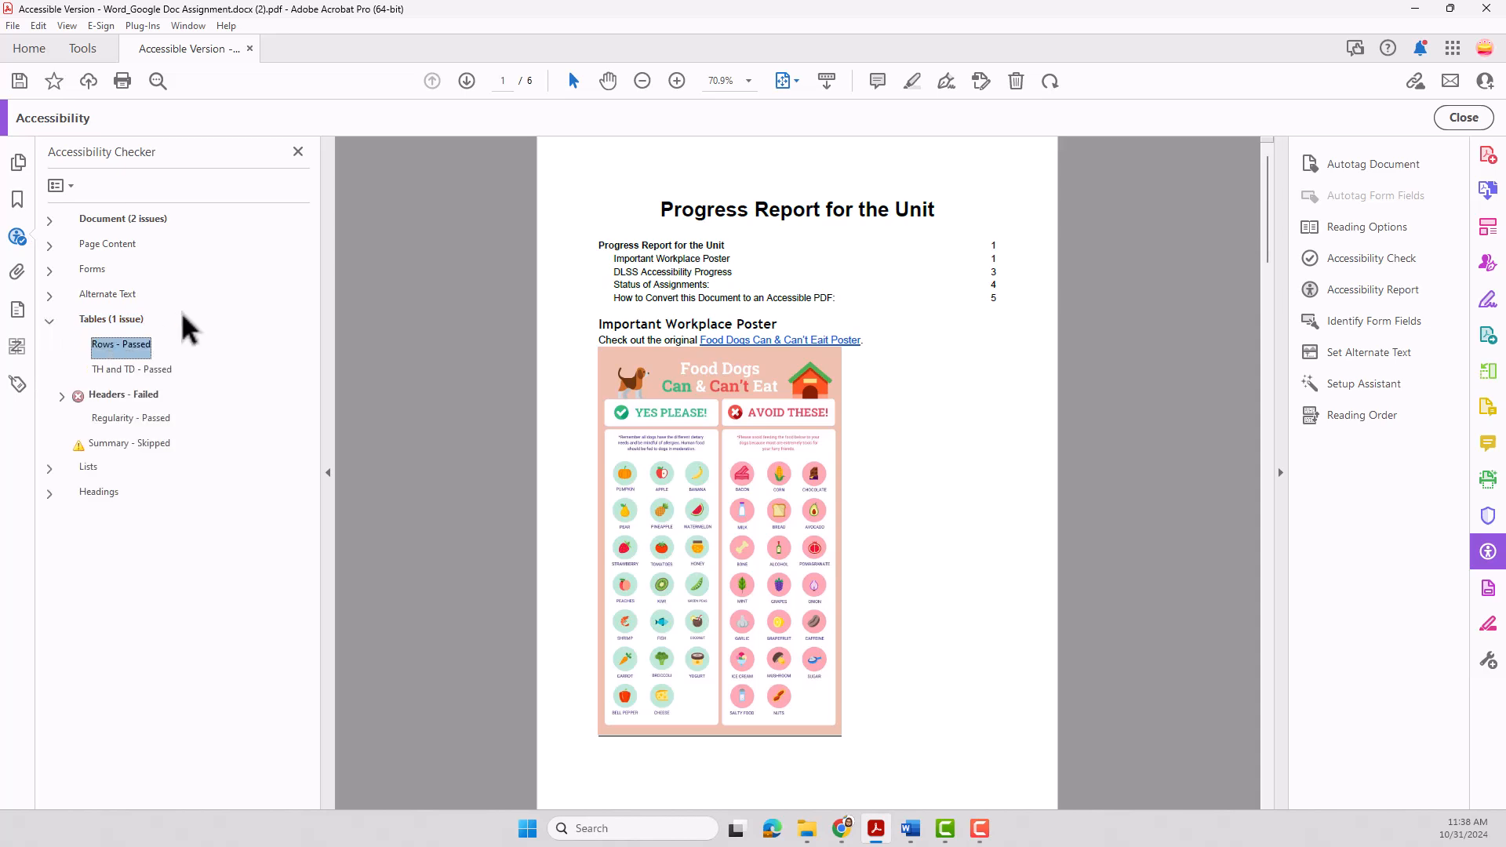
left_click(105, 374)
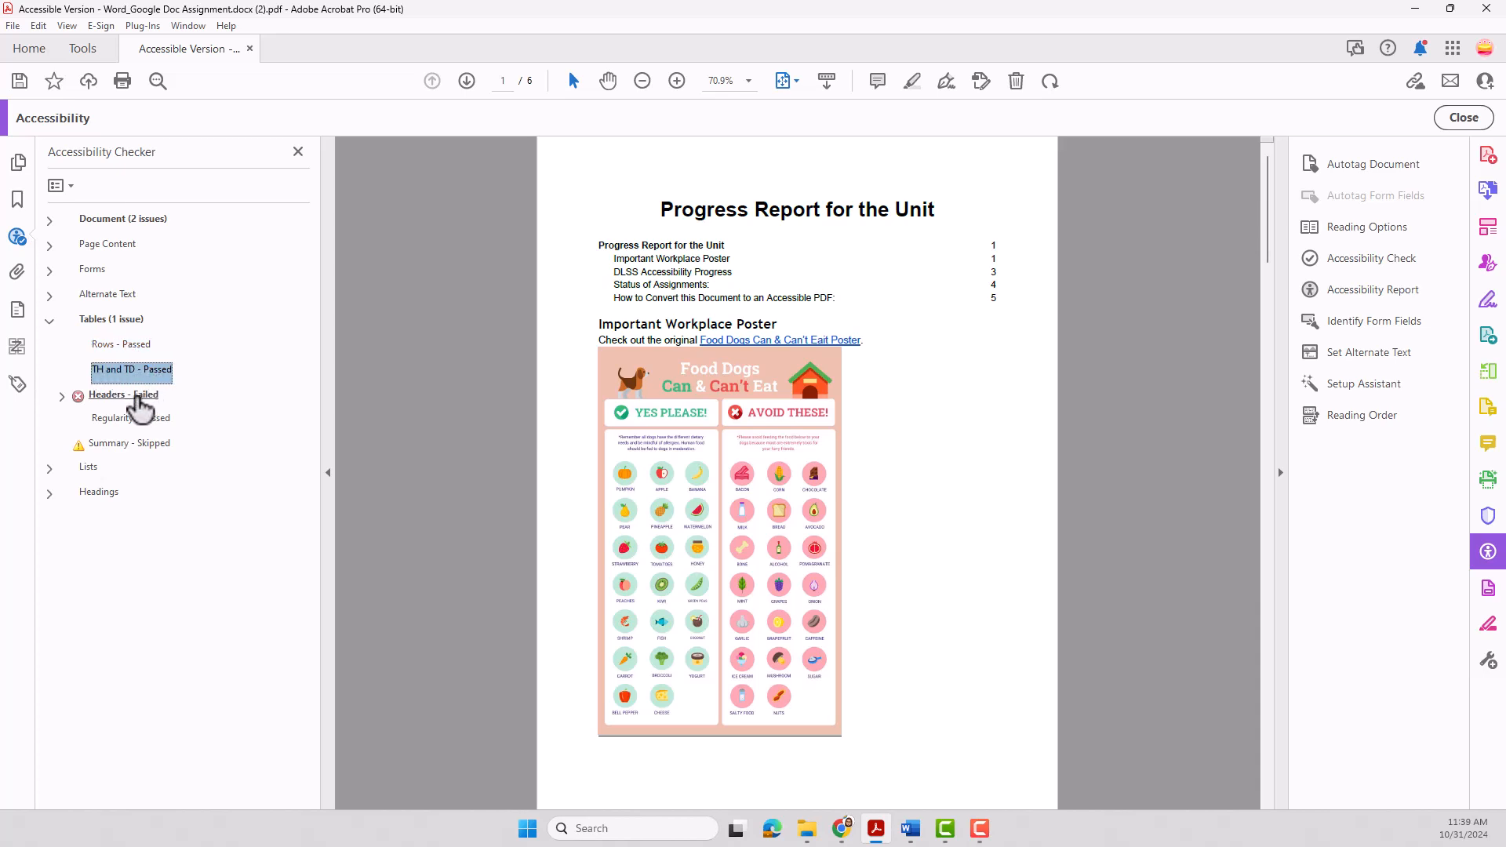
- Expand the Headers result under Tables and locate its flagged elements in the document
left_click(140, 396)
left_click(61, 395)
left_click(135, 422)
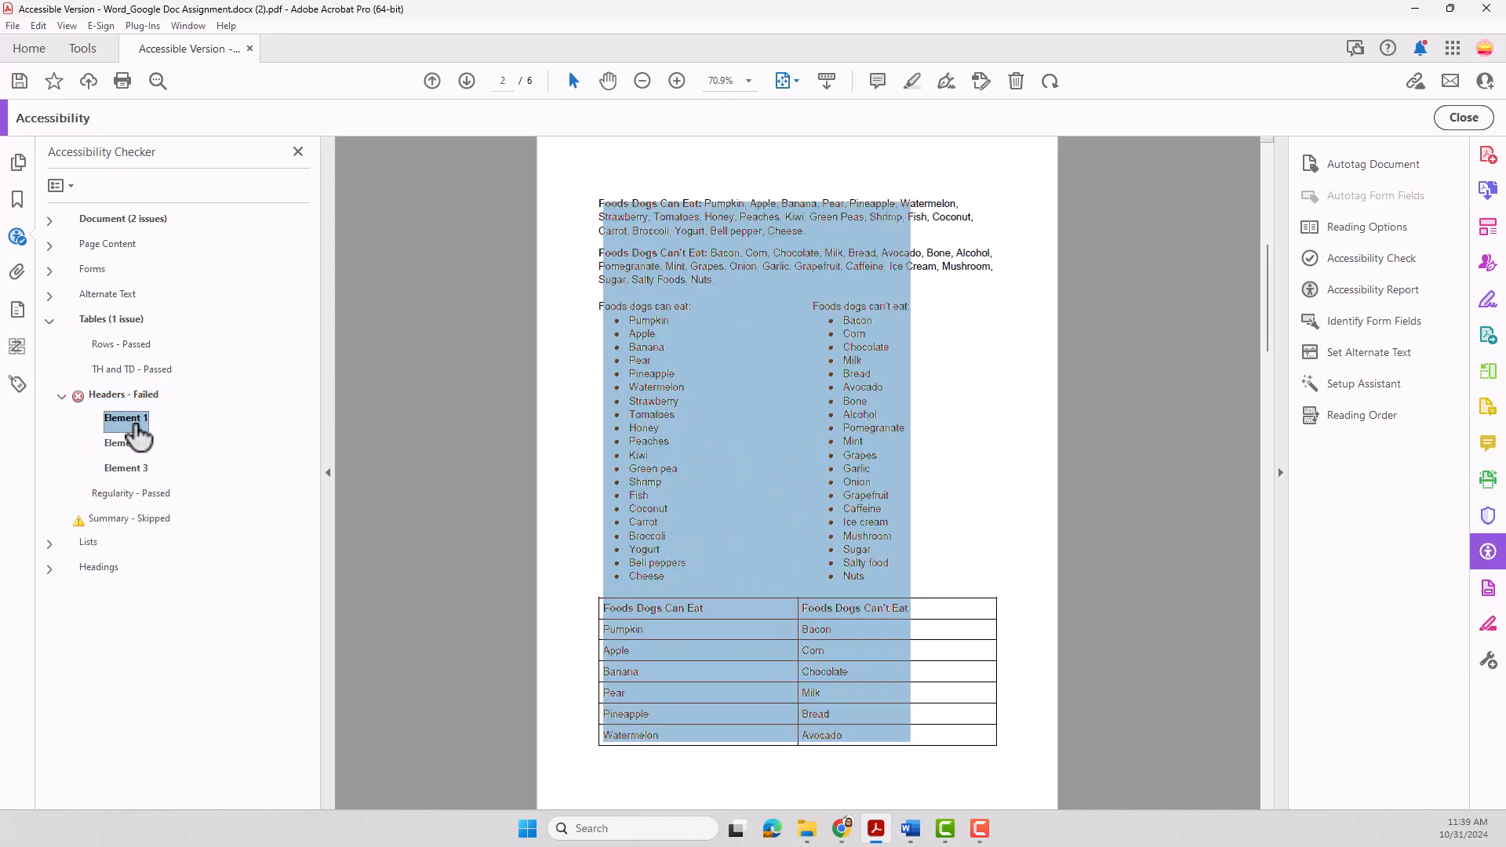
left_click(128, 445)
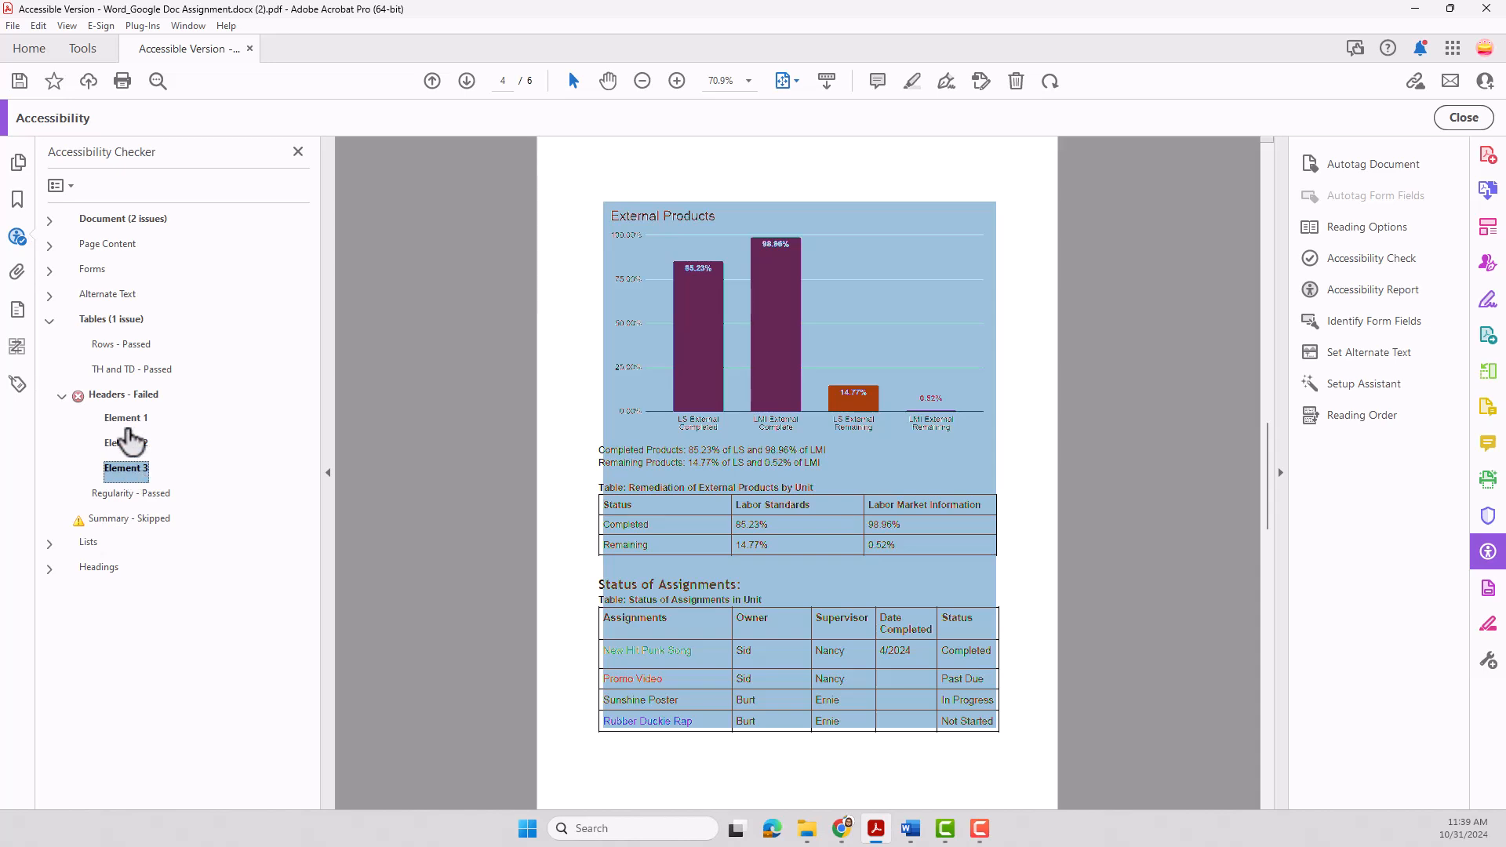
left_click(126, 418)
right_click(125, 422)
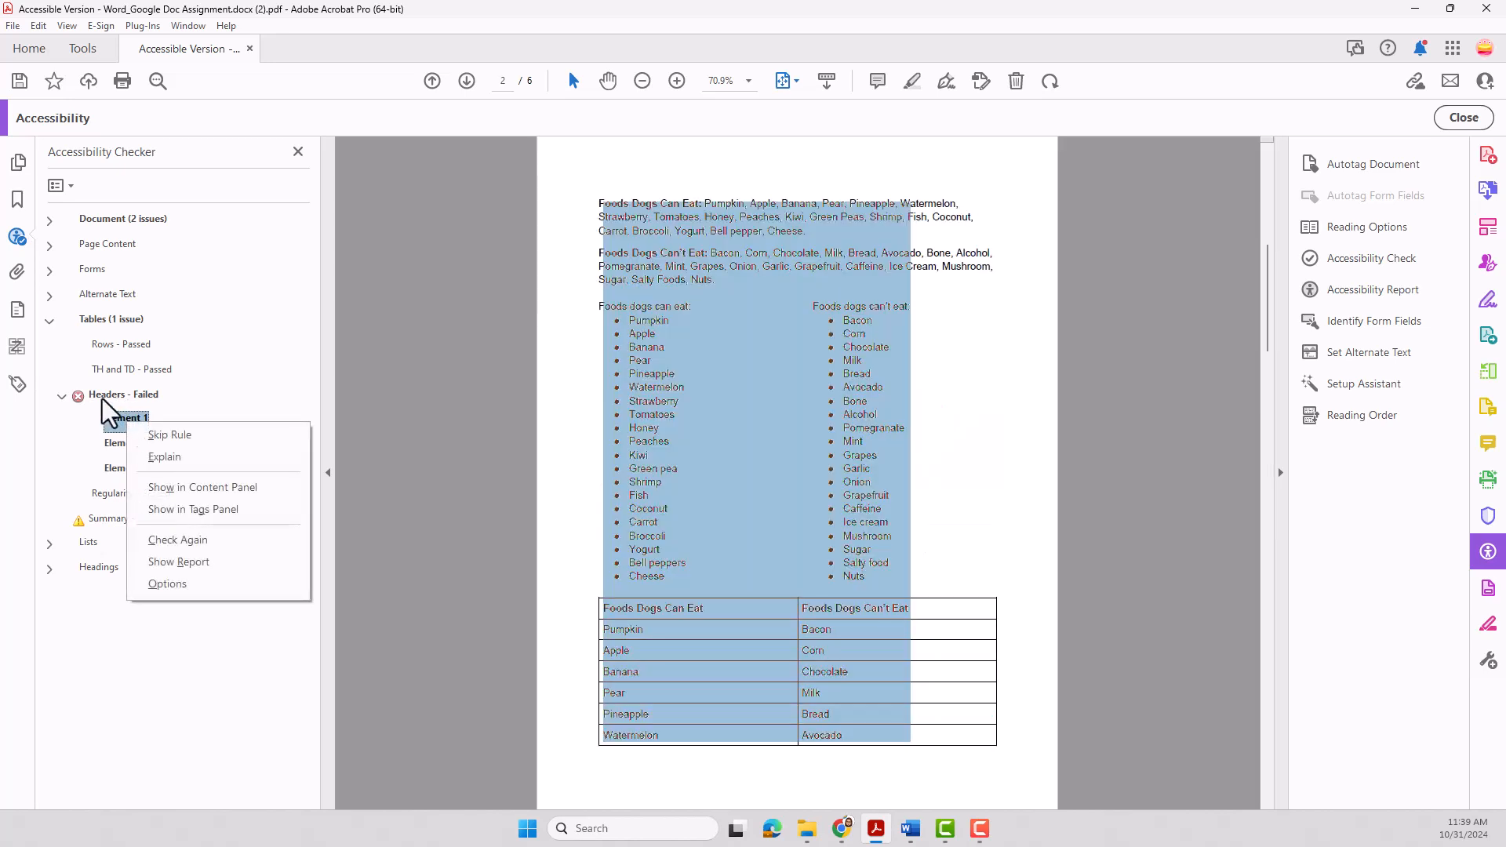
- Read Adobe's online explanation of the Headers rule in the browser and return to Acrobat
left_click(102, 398)
right_click(145, 397)
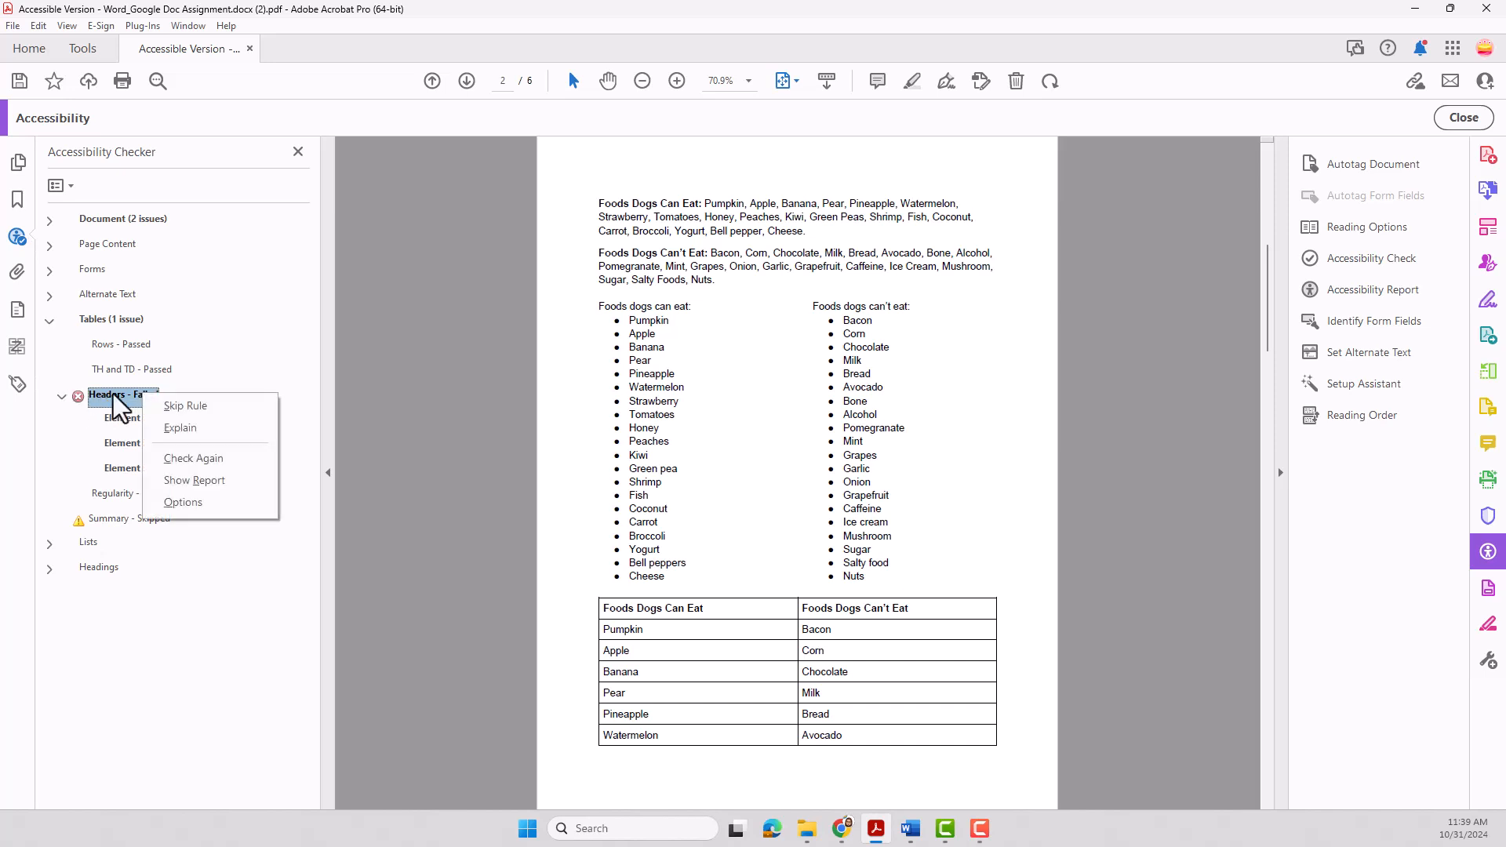
left_click(174, 430)
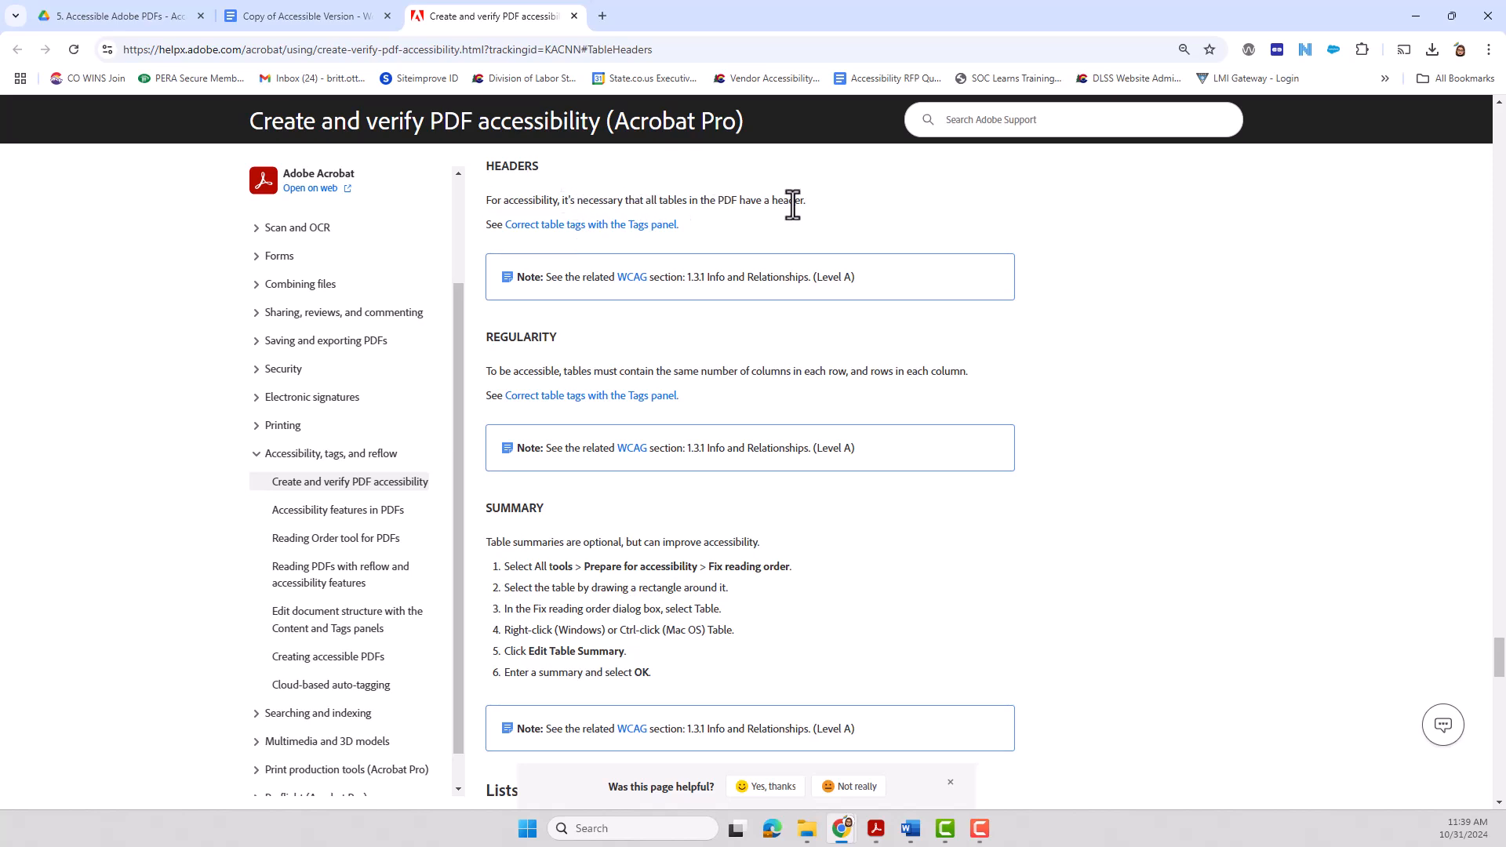
left_click(343, 16)
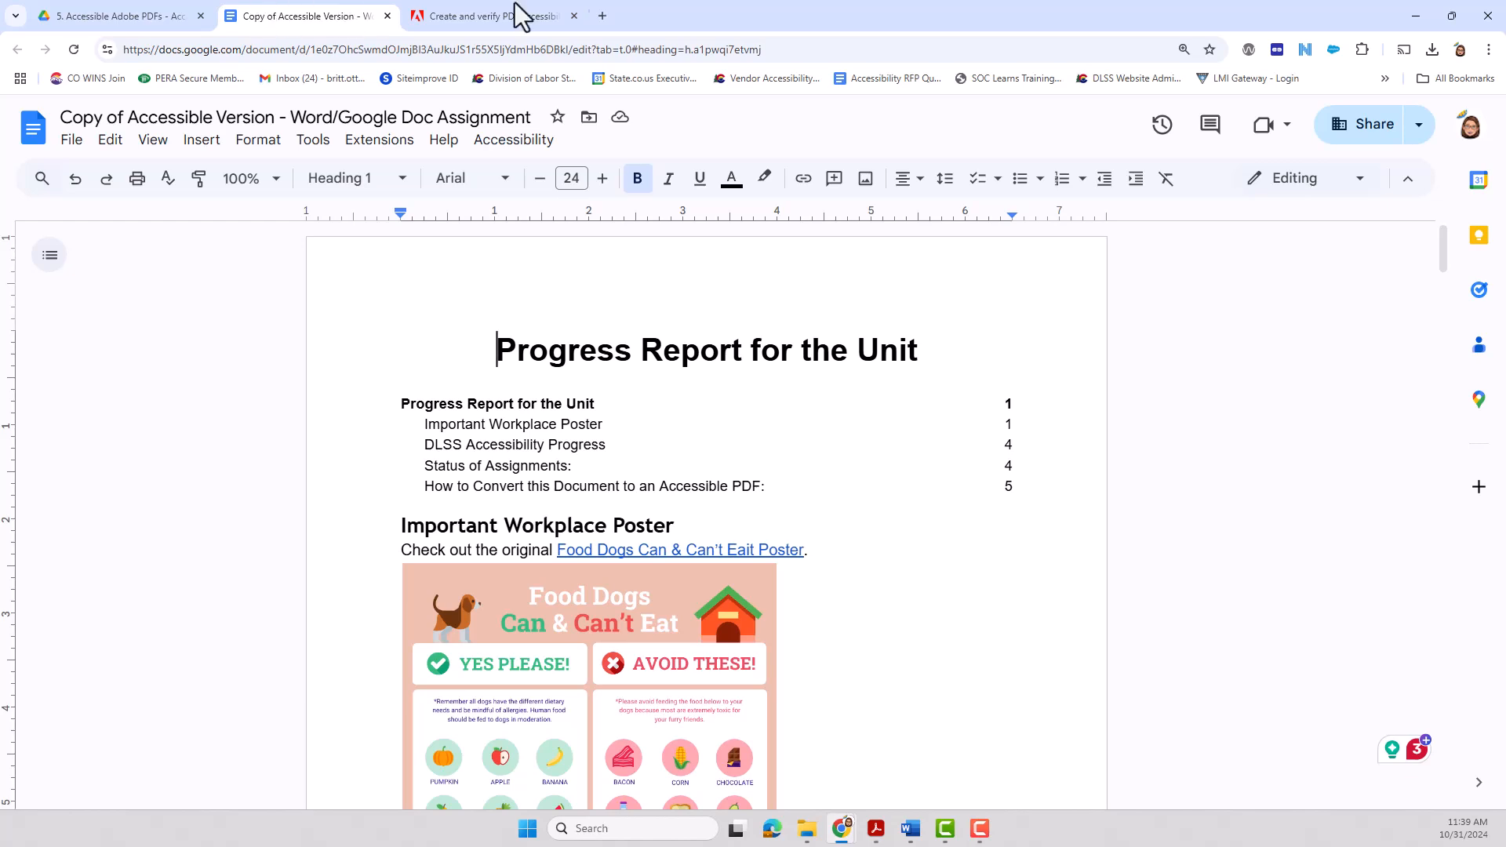
left_click(876, 829)
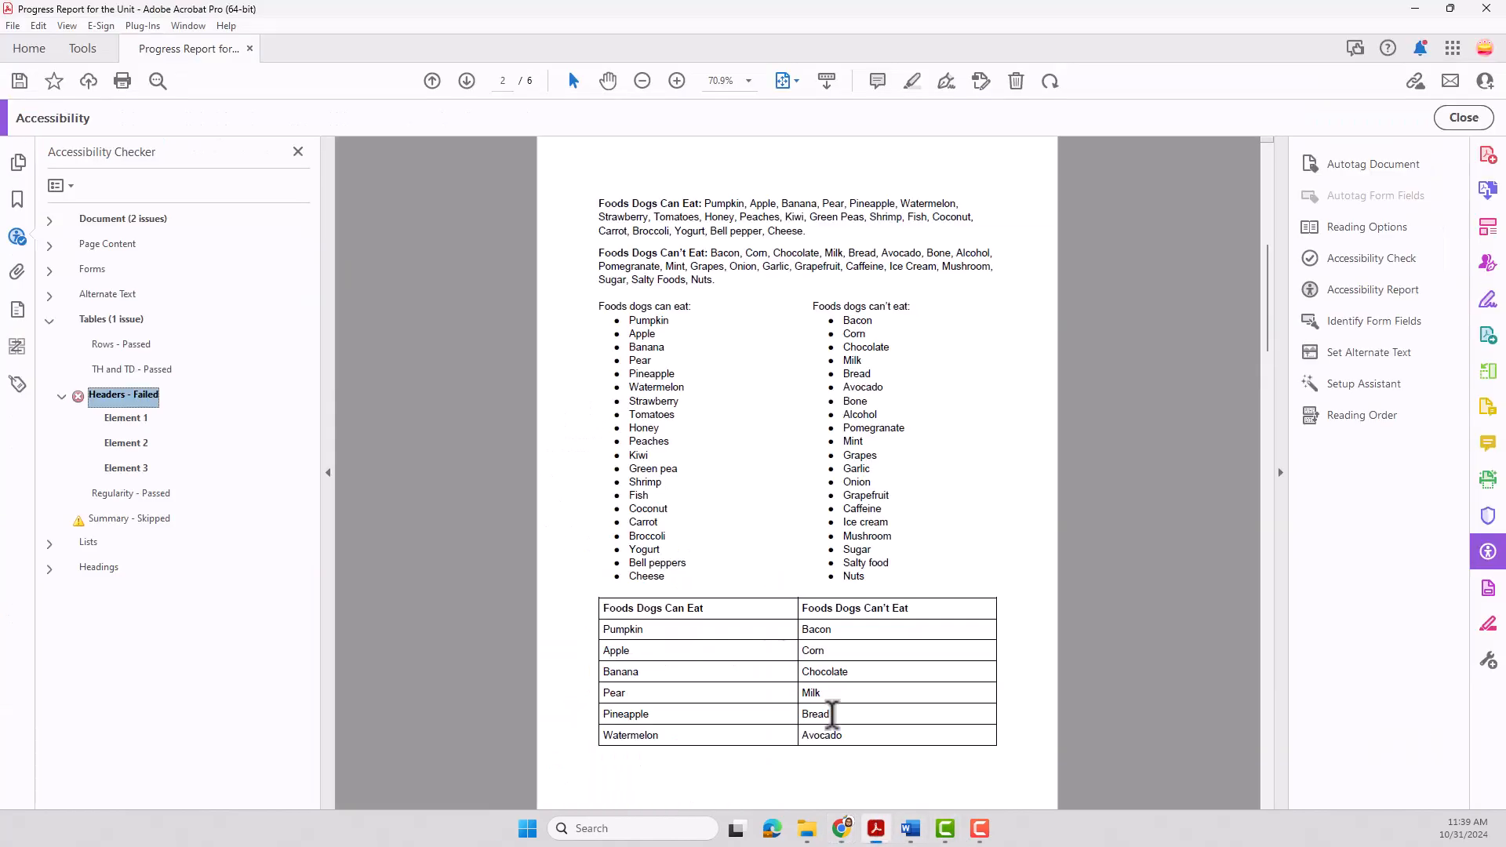
- Show Element 1 of the Headers issue in the tag tree and locate the Table tags of the two tables on page 4
left_click(126, 422)
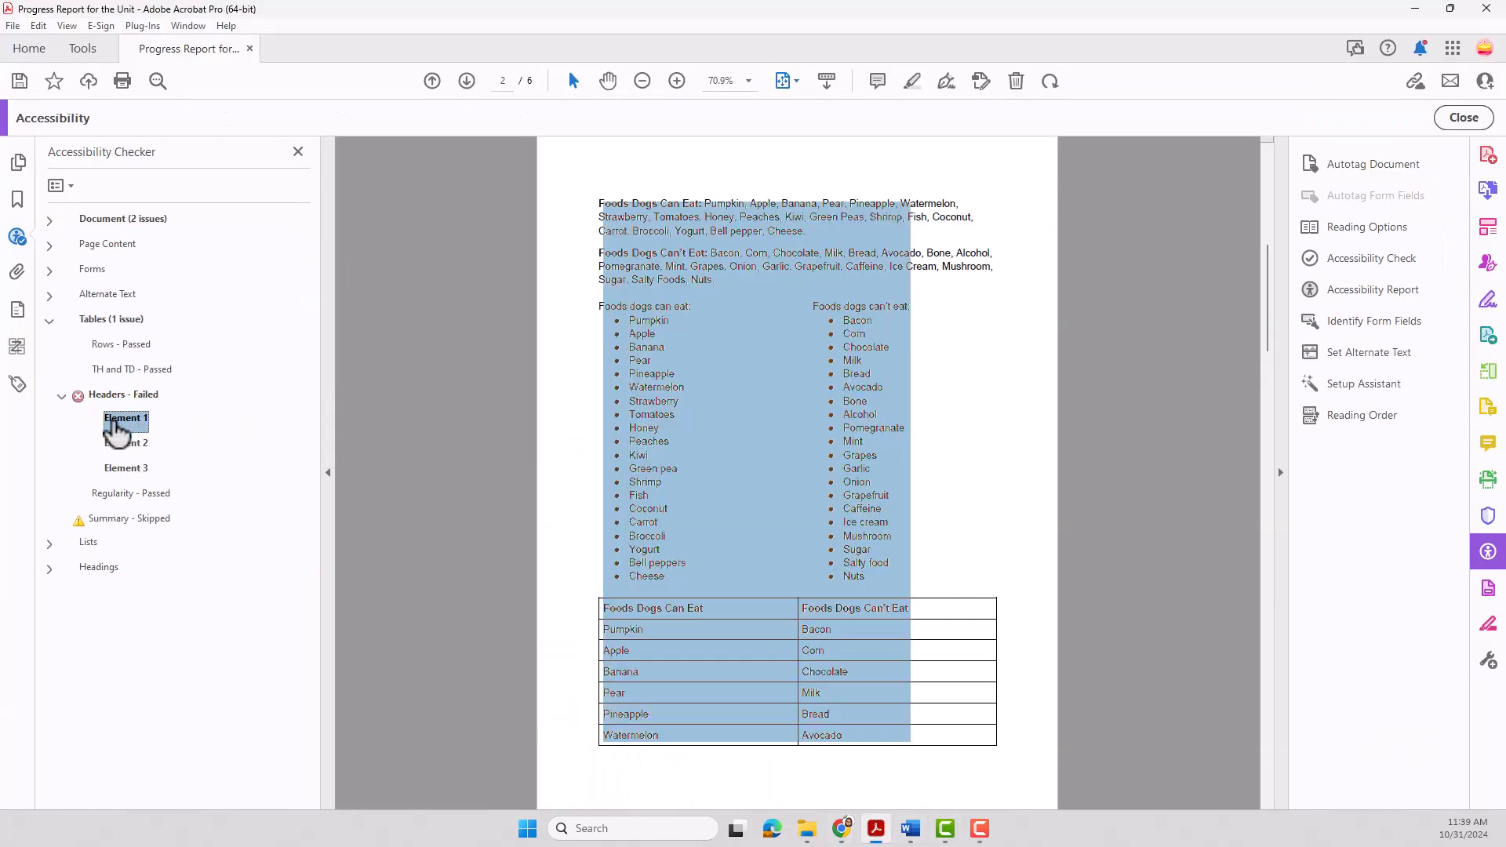
right_click(118, 428)
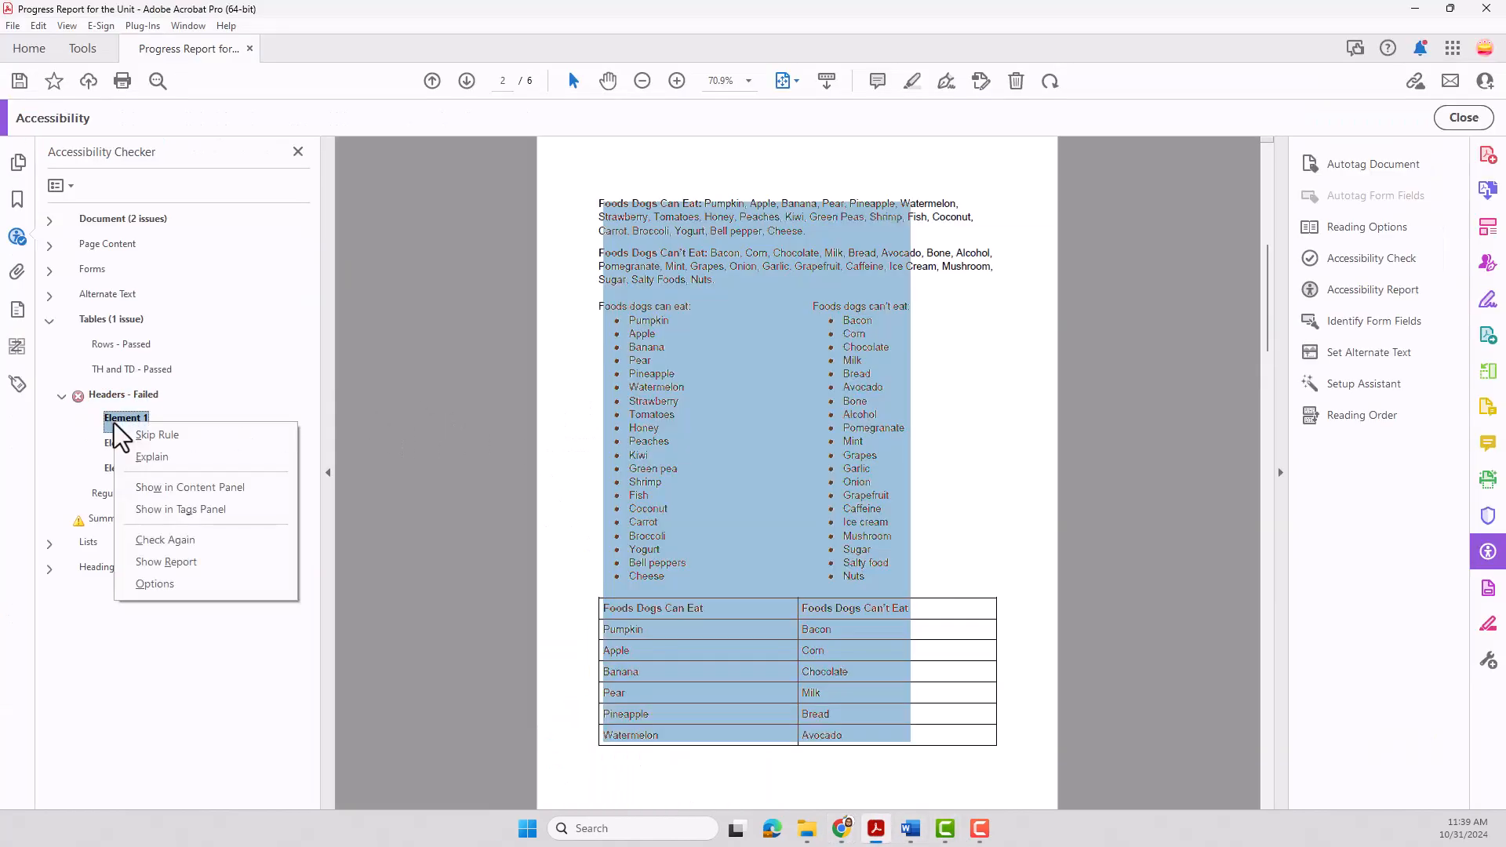
left_click(179, 510)
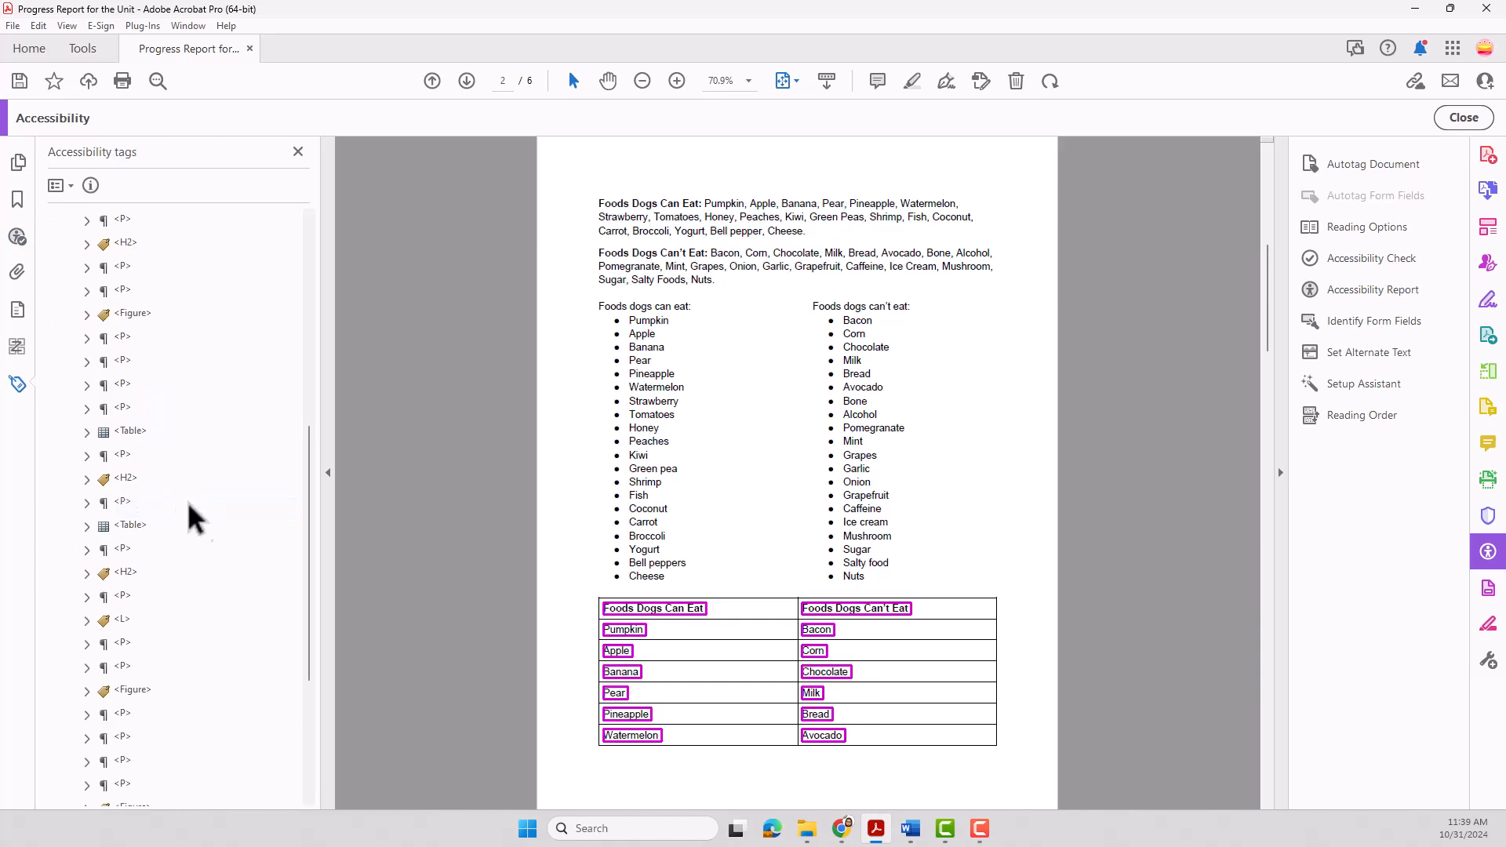
left_click(130, 432)
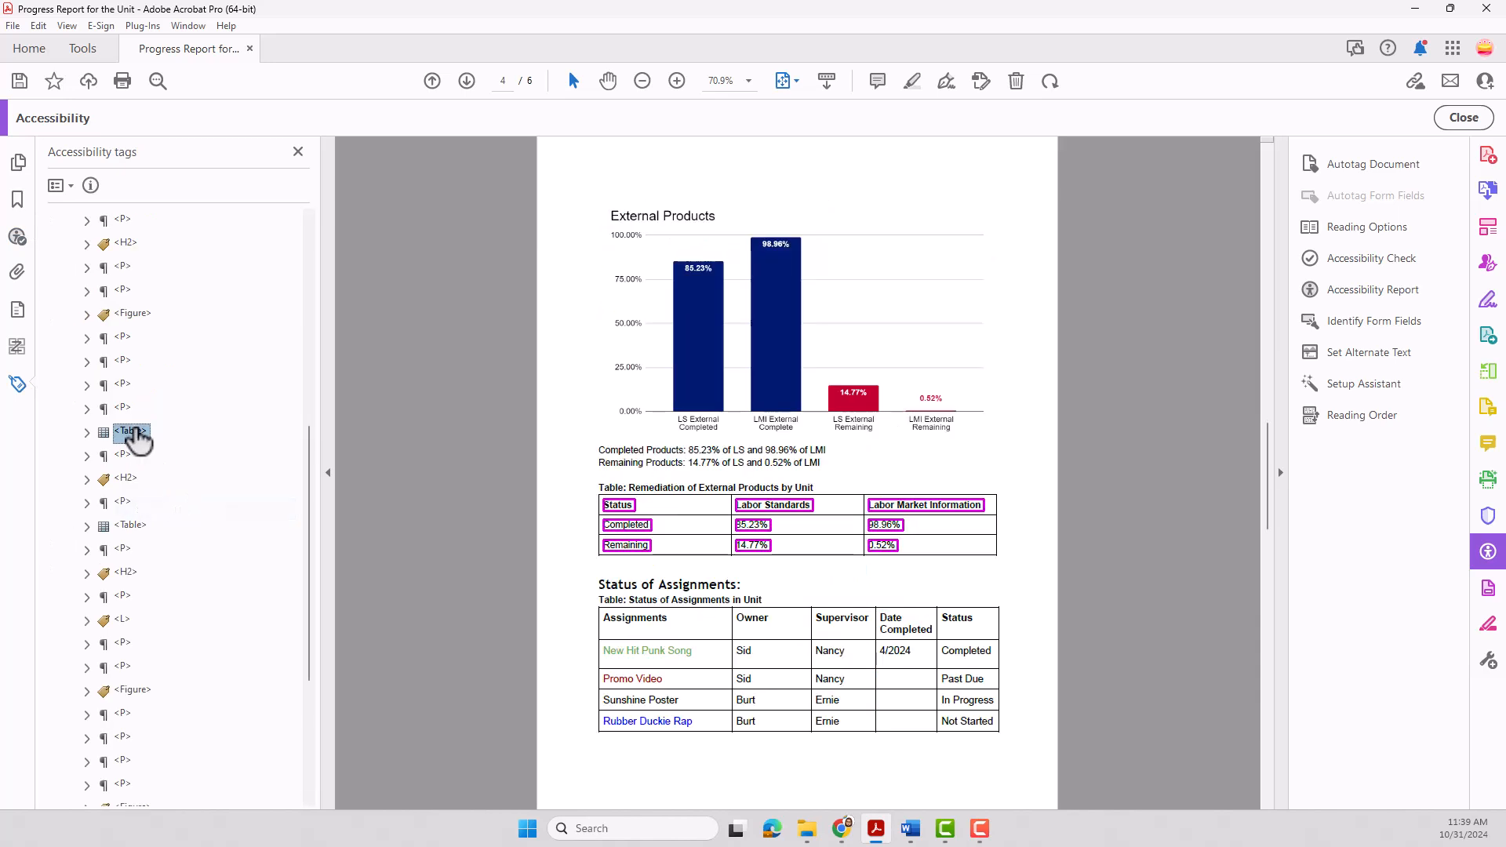
left_click(130, 526)
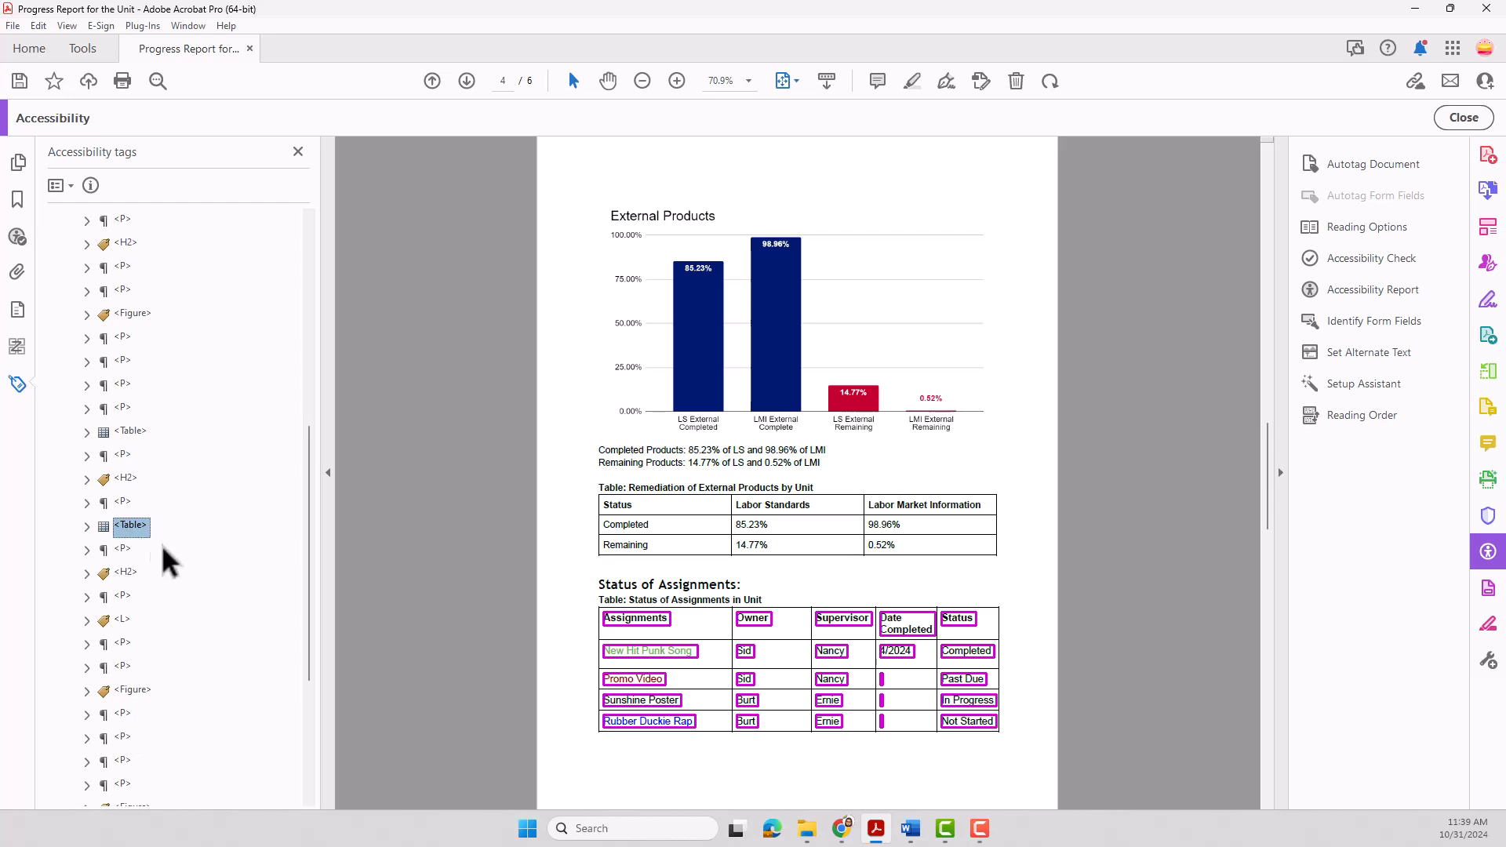
- Expand the Status of Assignments table's tag and its first row, and match each TD tag to its header cell
scroll(163, 572, "down", 4)
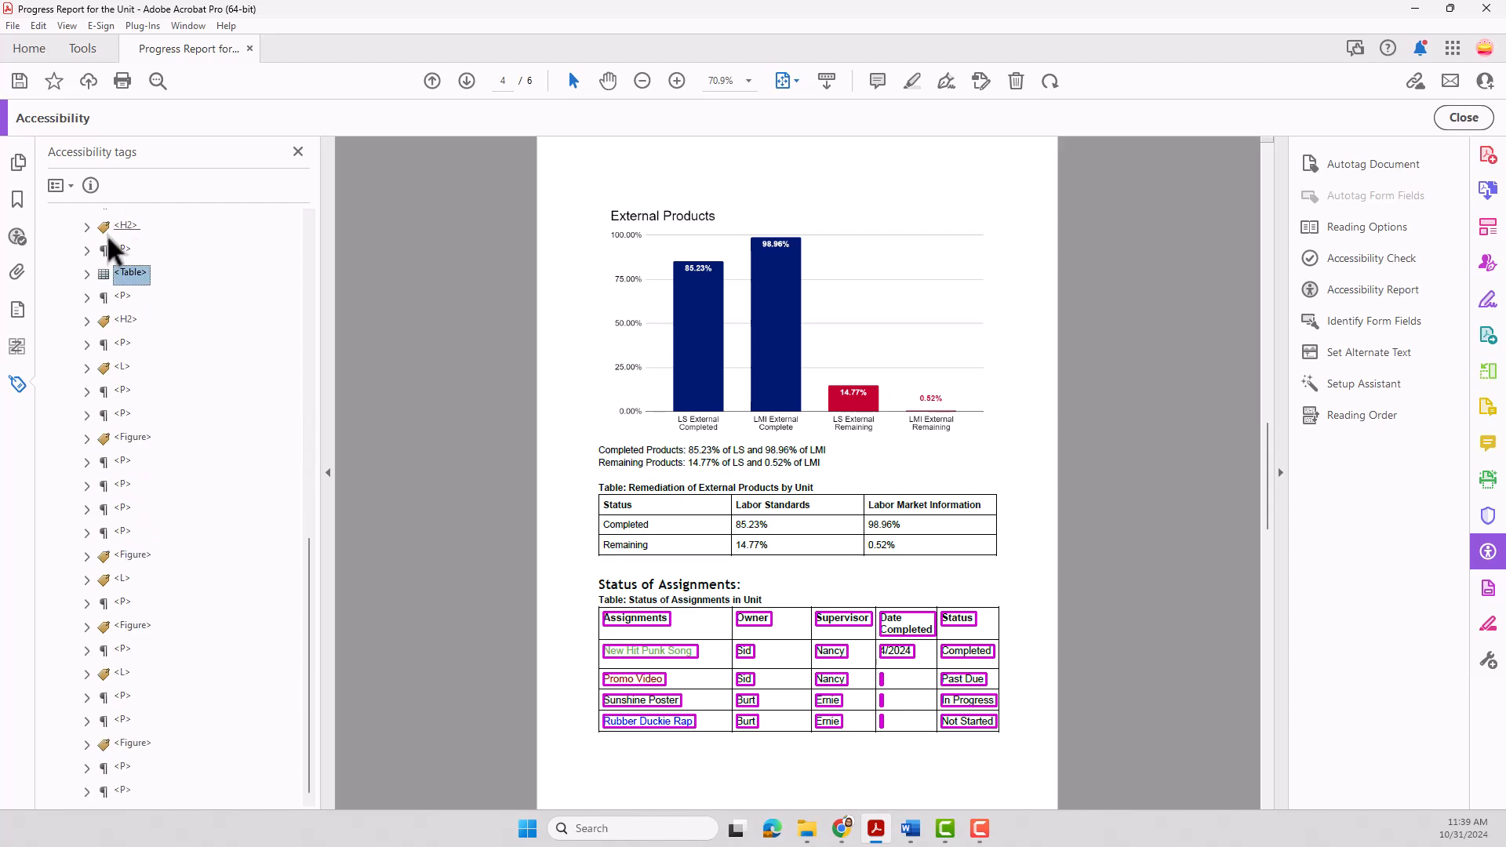
left_click(87, 272)
left_click(99, 296)
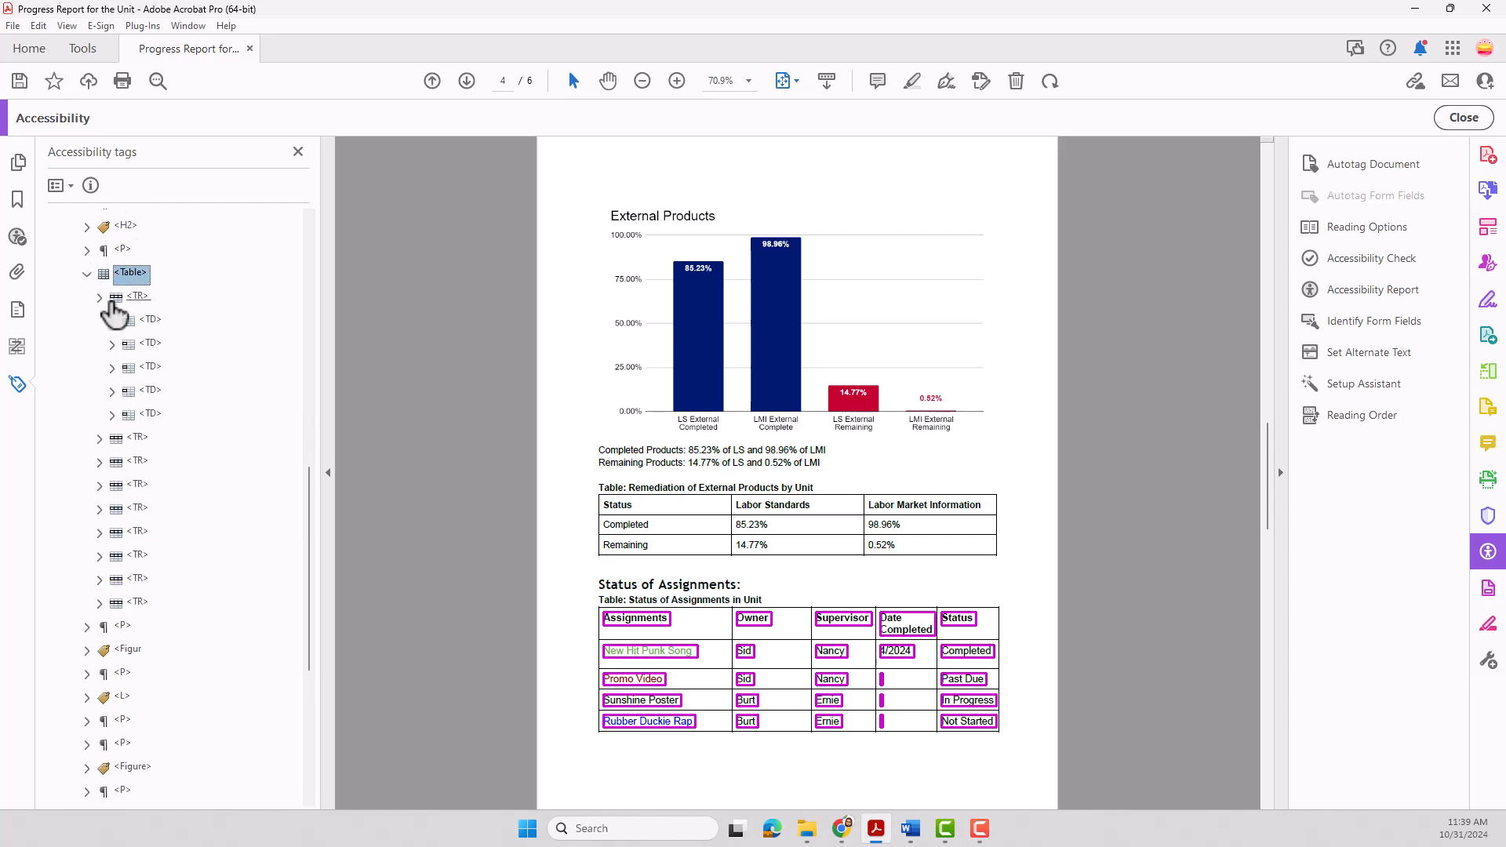
left_click(150, 322)
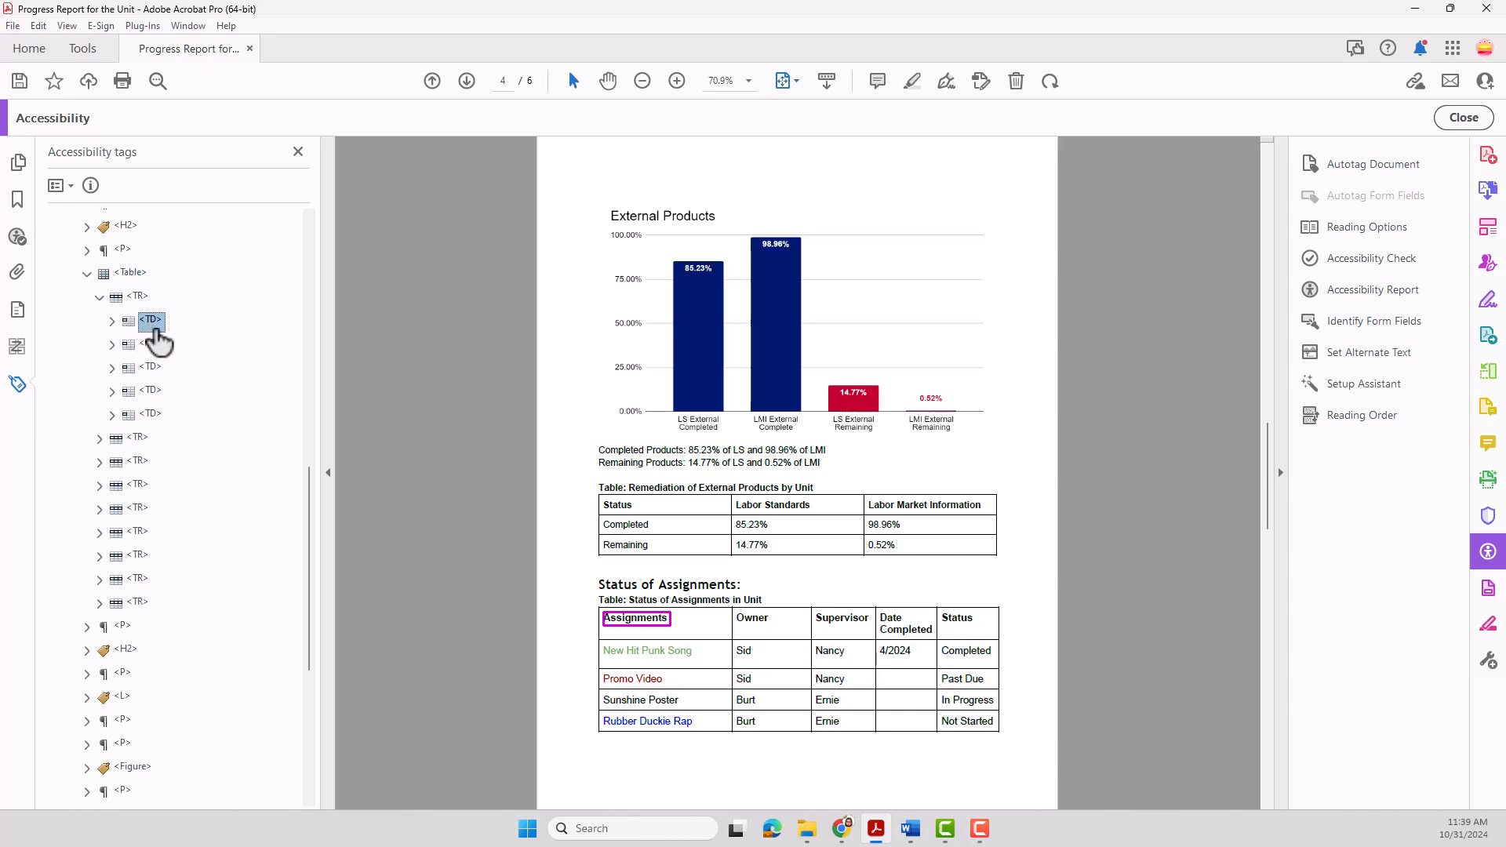
left_click(152, 344)
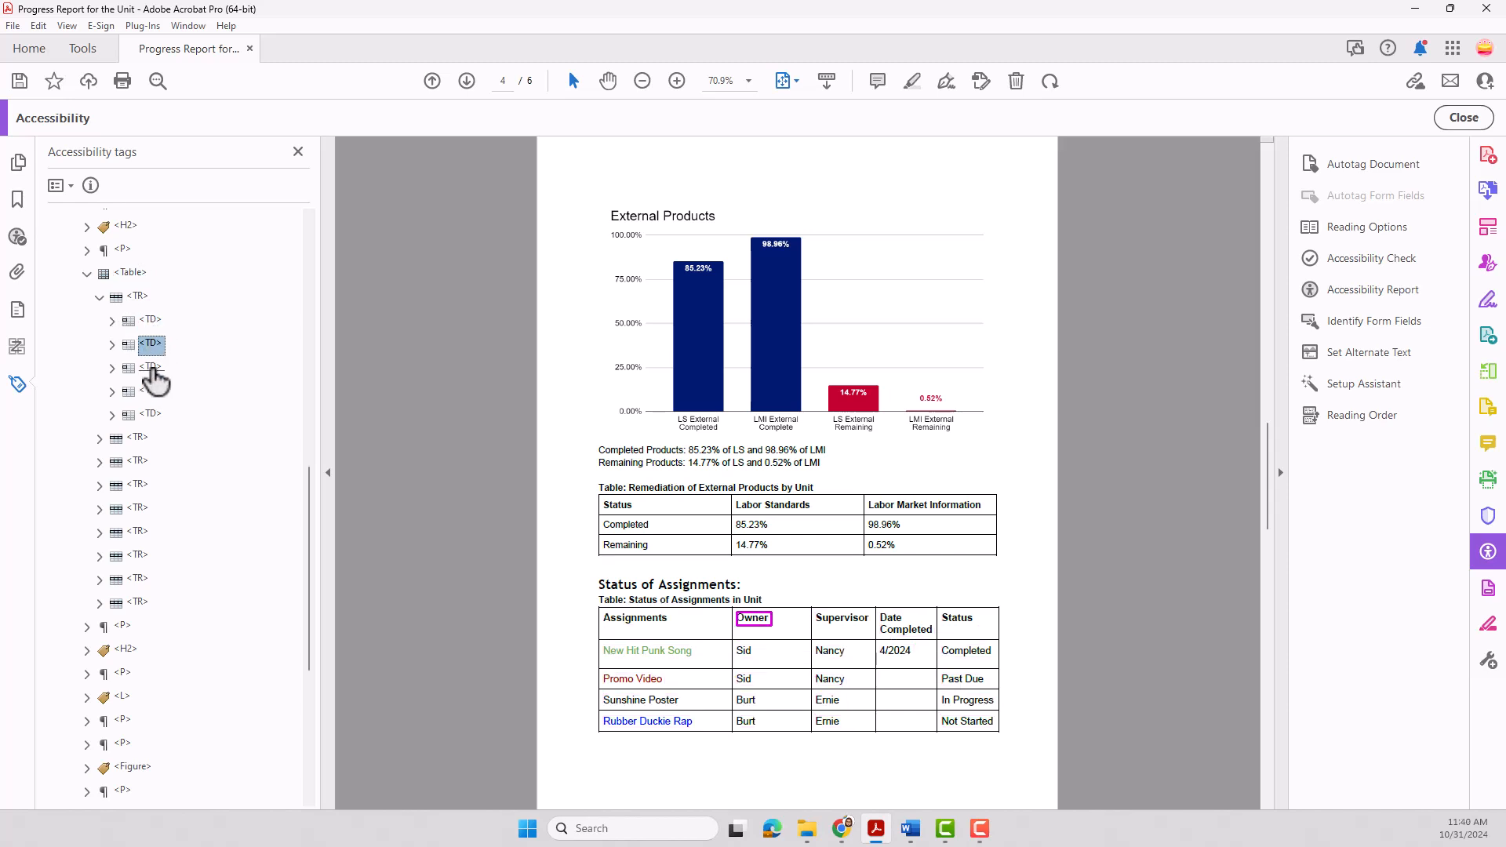
left_click(151, 368)
left_click(152, 391)
left_click(151, 414)
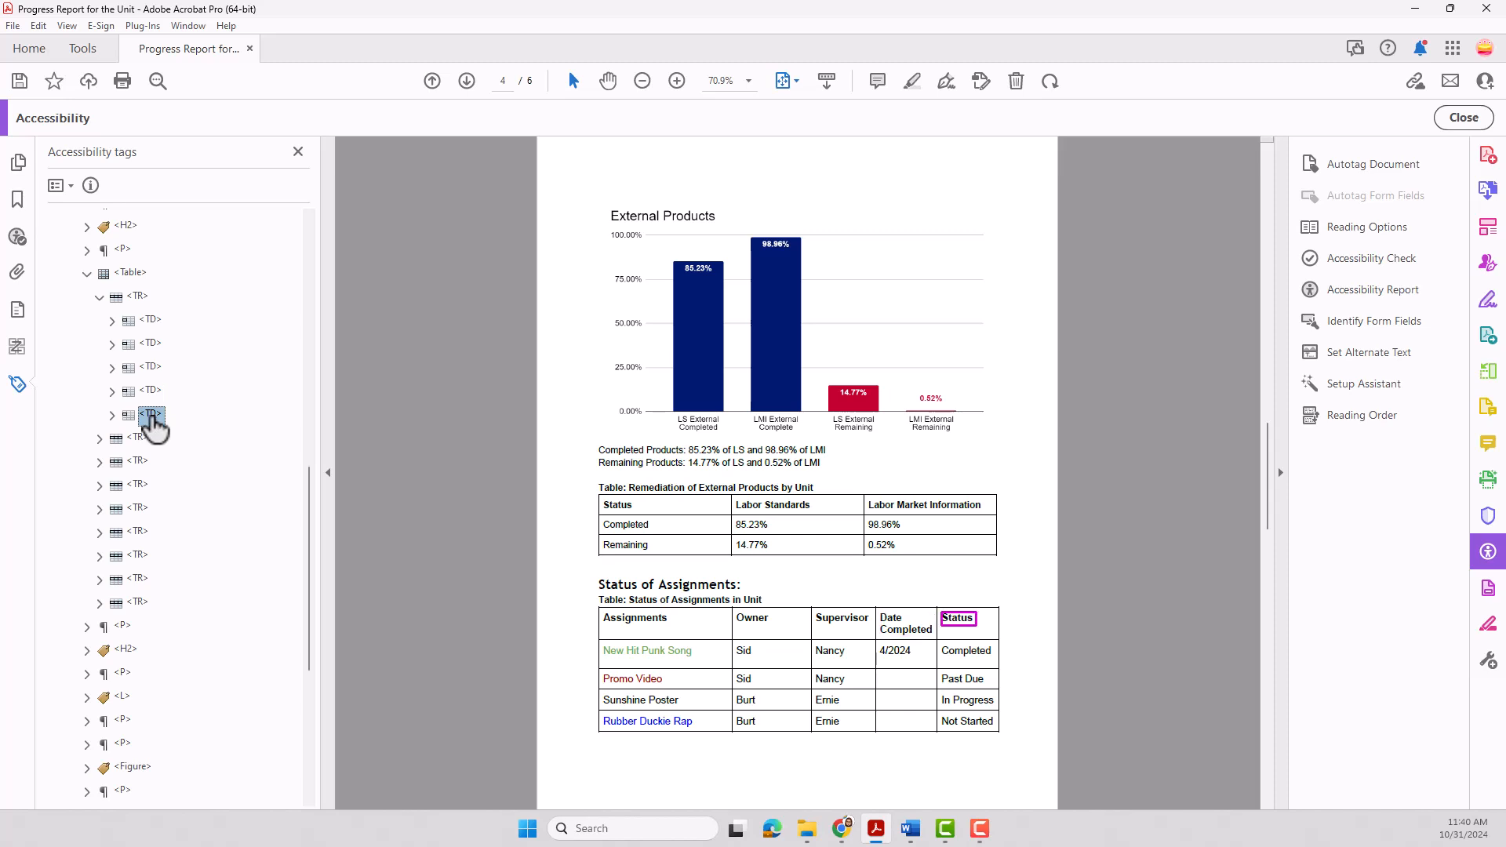
- Set the tags of the Assignments, Owner and Supervisor header cells to TH in the Status of Assignments table
left_click(152, 321)
left_click(151, 321)
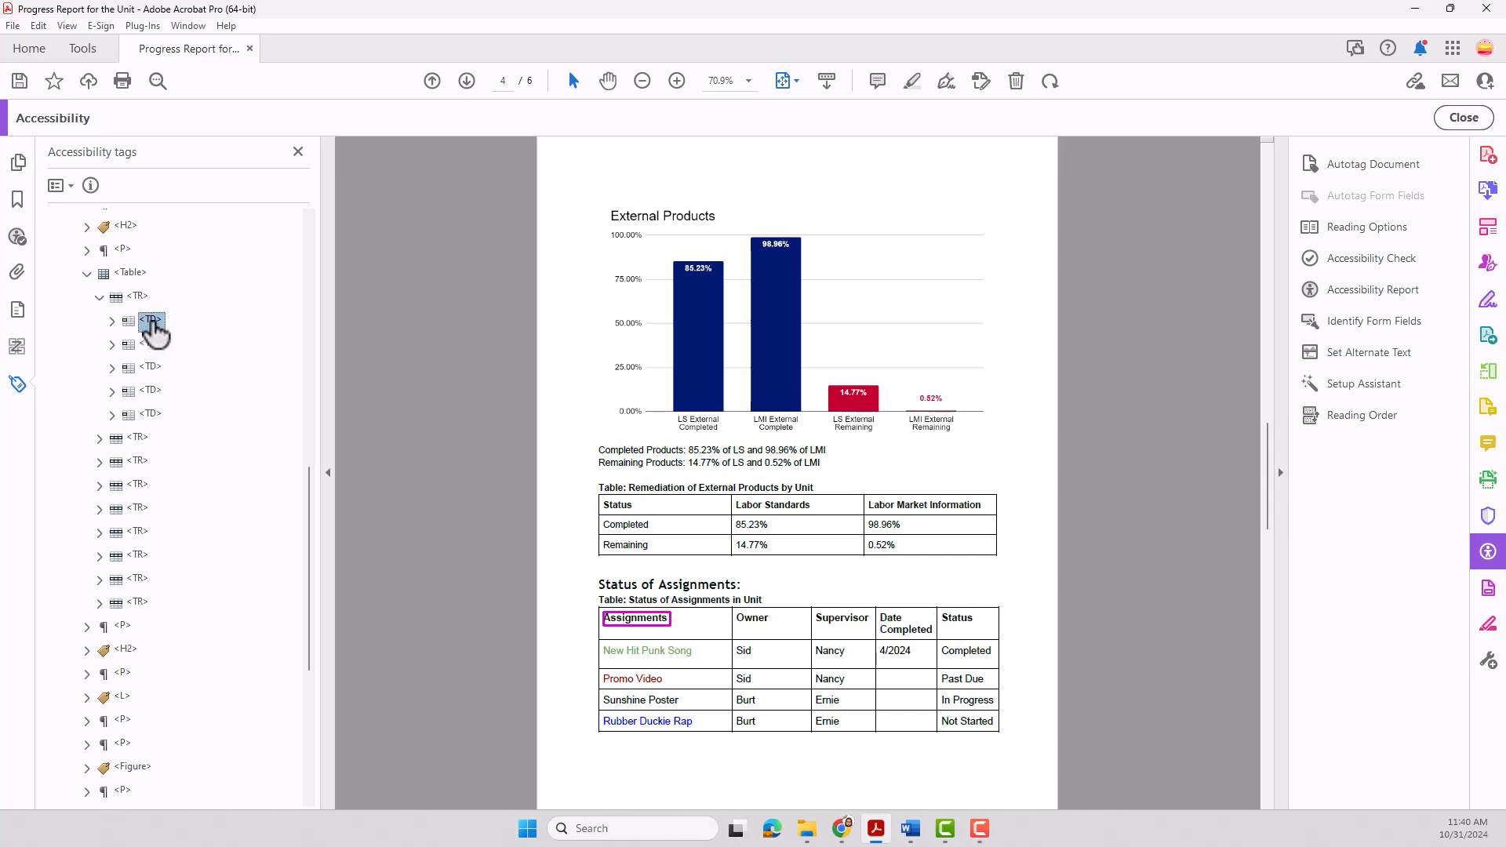
double_click(153, 321)
type("TH")
left_click(154, 345)
left_click(154, 345)
double_click(154, 345)
type("TH")
left_click(154, 367)
left_click(155, 368)
double_click(155, 367)
type("TH")
- Set the Date Completed and Status header cell tags to TH and collapse the table's first row
left_click(153, 391)
left_click(153, 390)
double_click(152, 390)
type("TH")
left_click(155, 415)
left_click(154, 414)
double_click(157, 414)
type("TH")
key("Return")
left_click(99, 297)
left_click(138, 296)
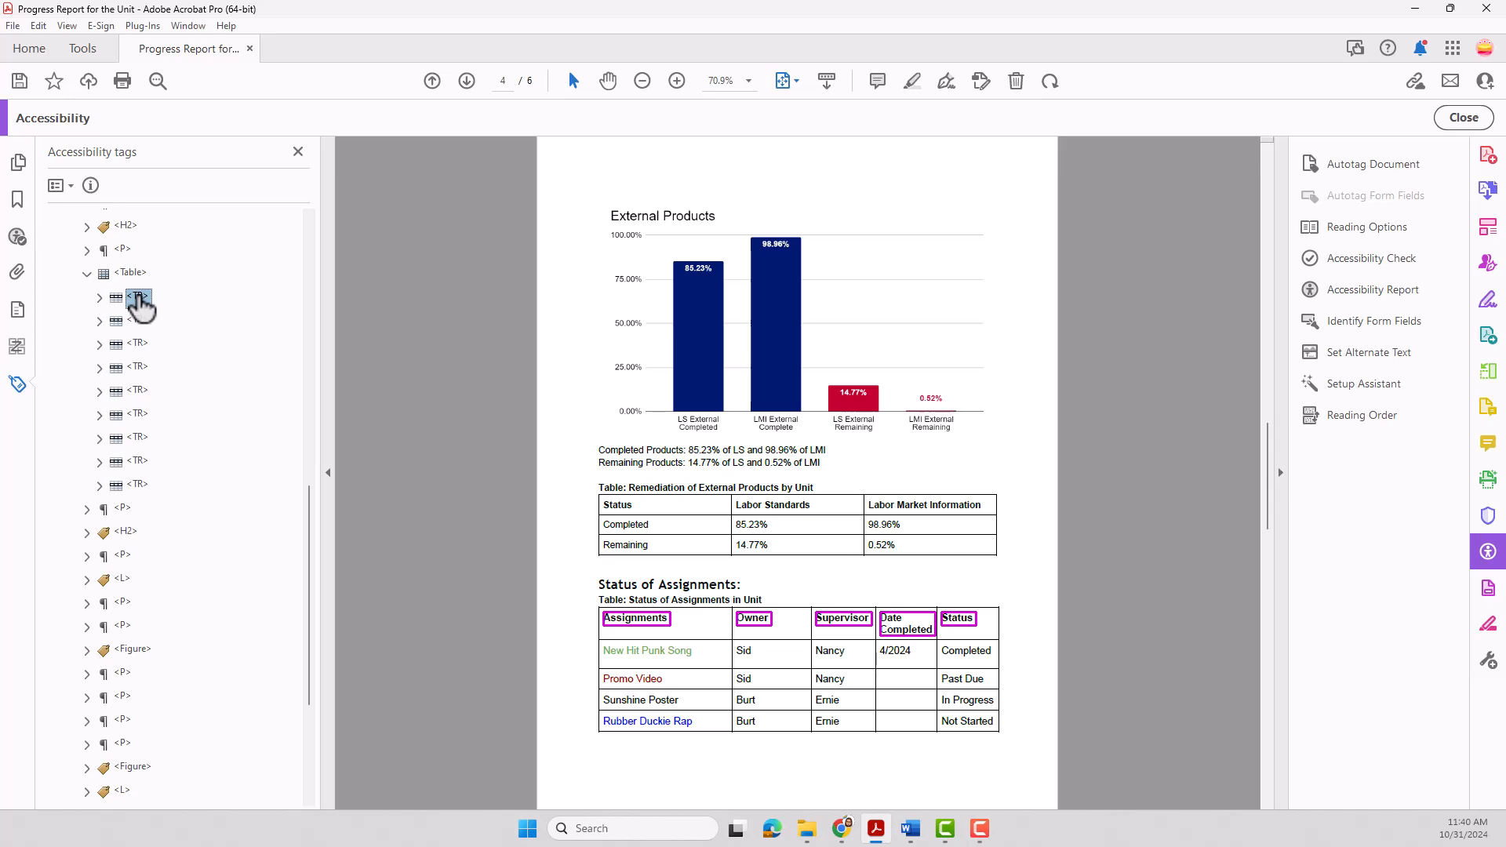
- Close the accessibility tags and rerun the accessibility check, looking at the Summary result under Tables
scroll(147, 329, "up", 3)
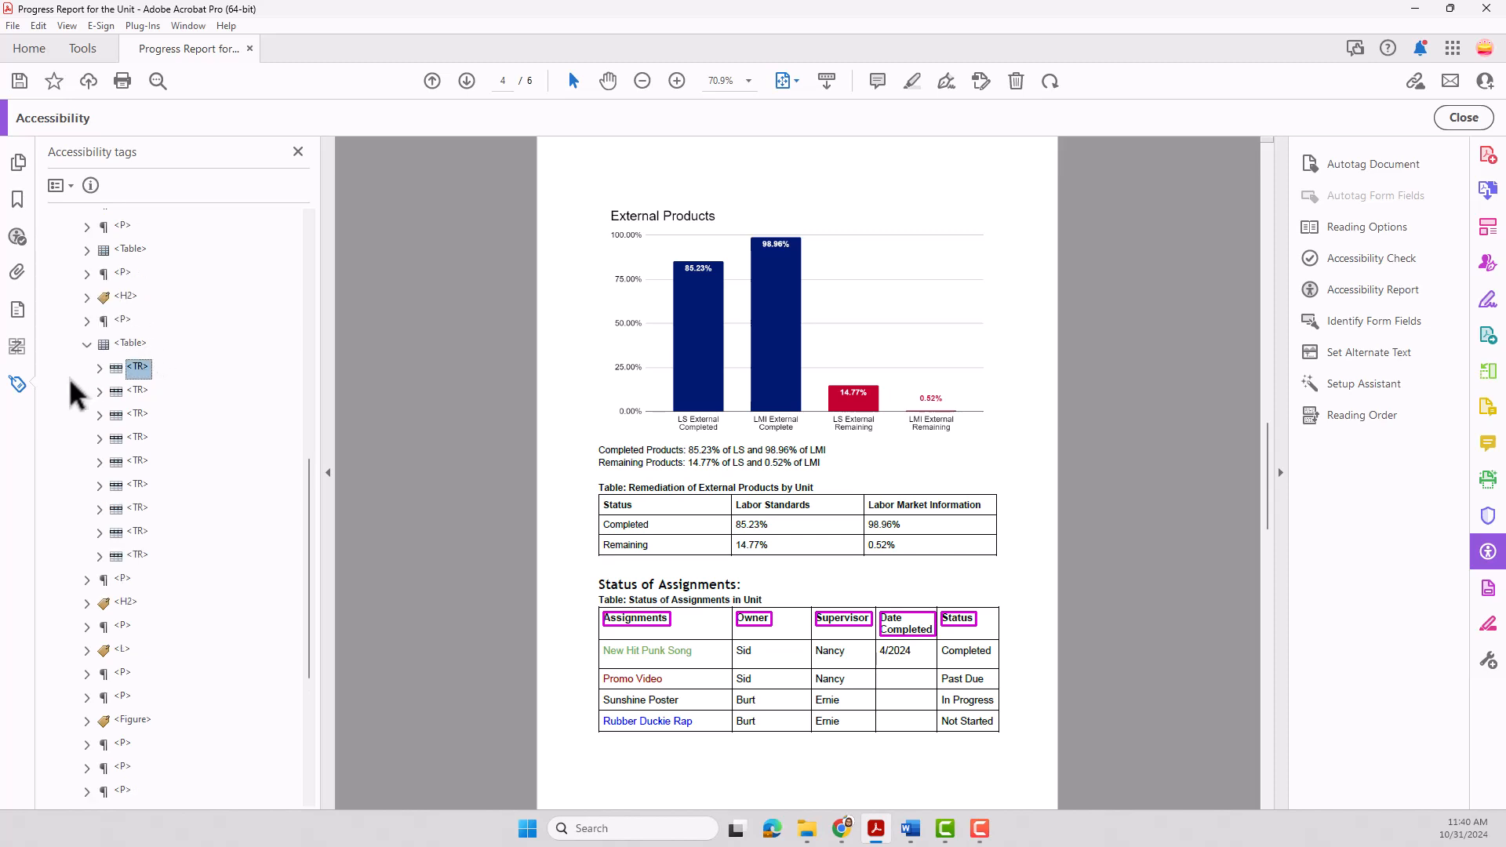
left_click(298, 151)
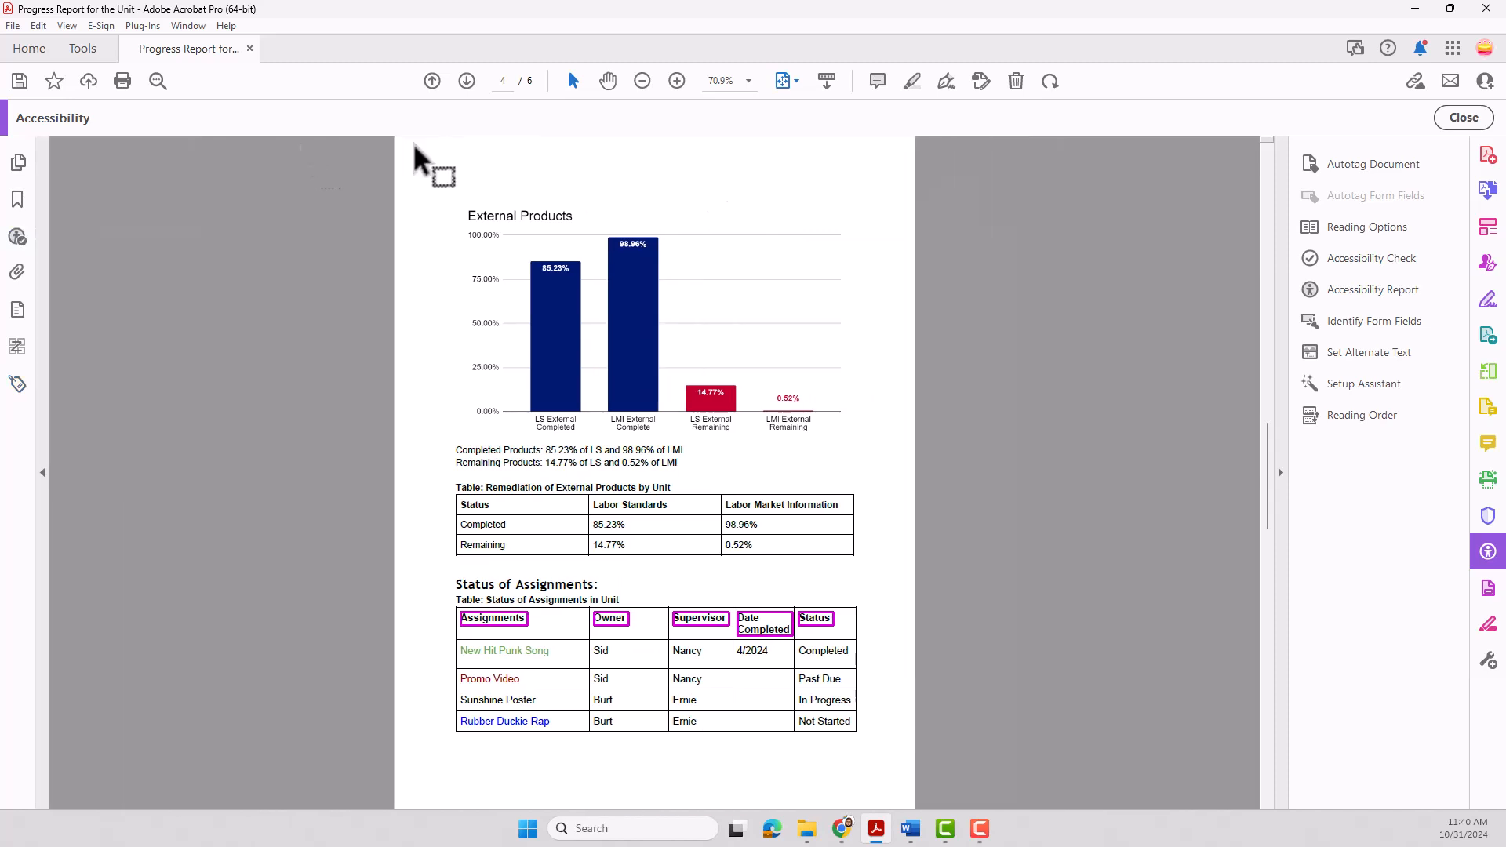
left_click(1357, 259)
left_click(846, 648)
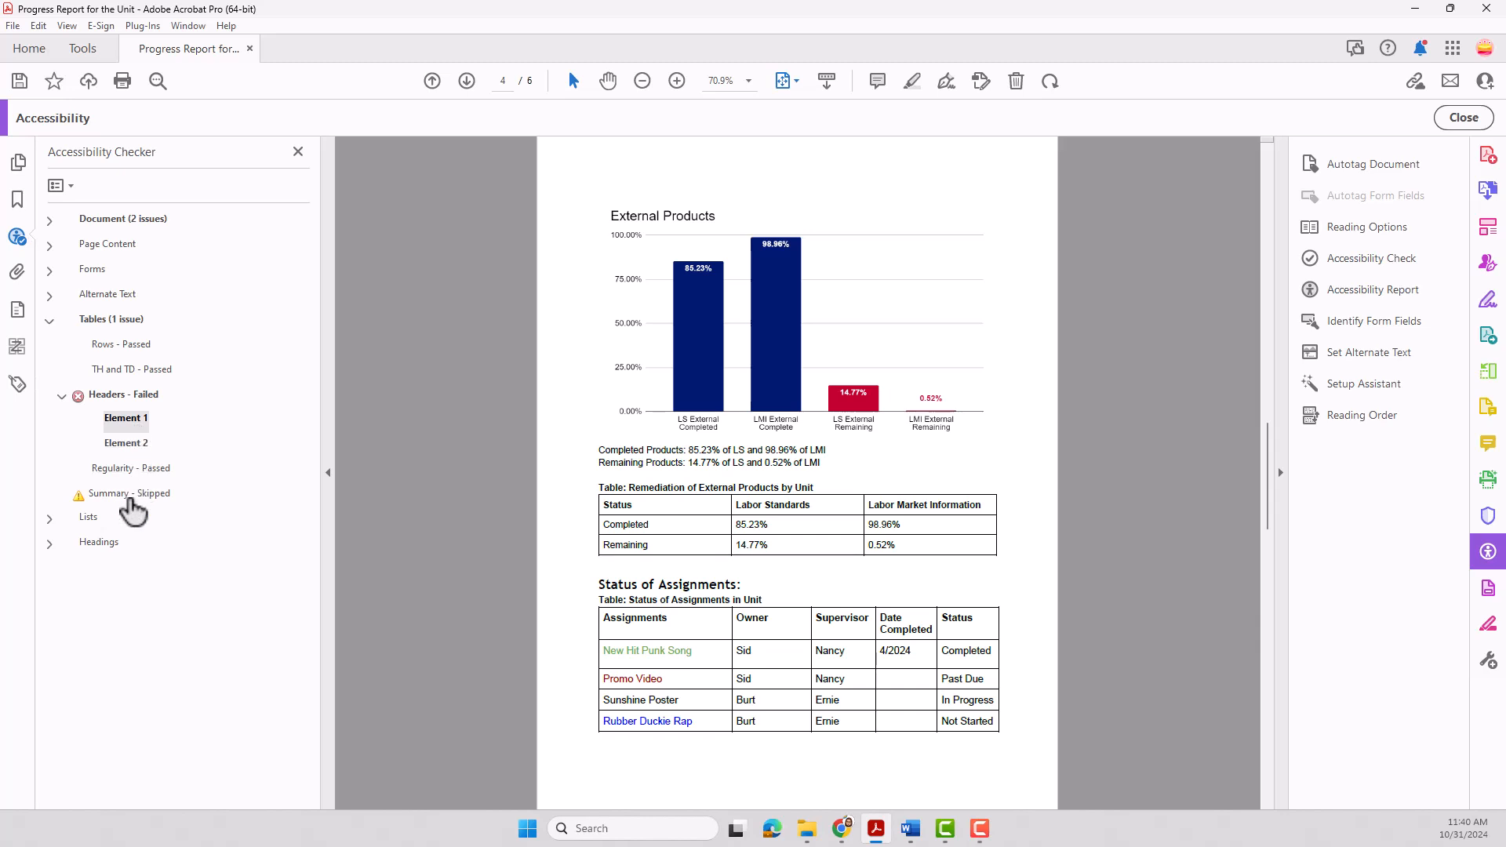
left_click(96, 495)
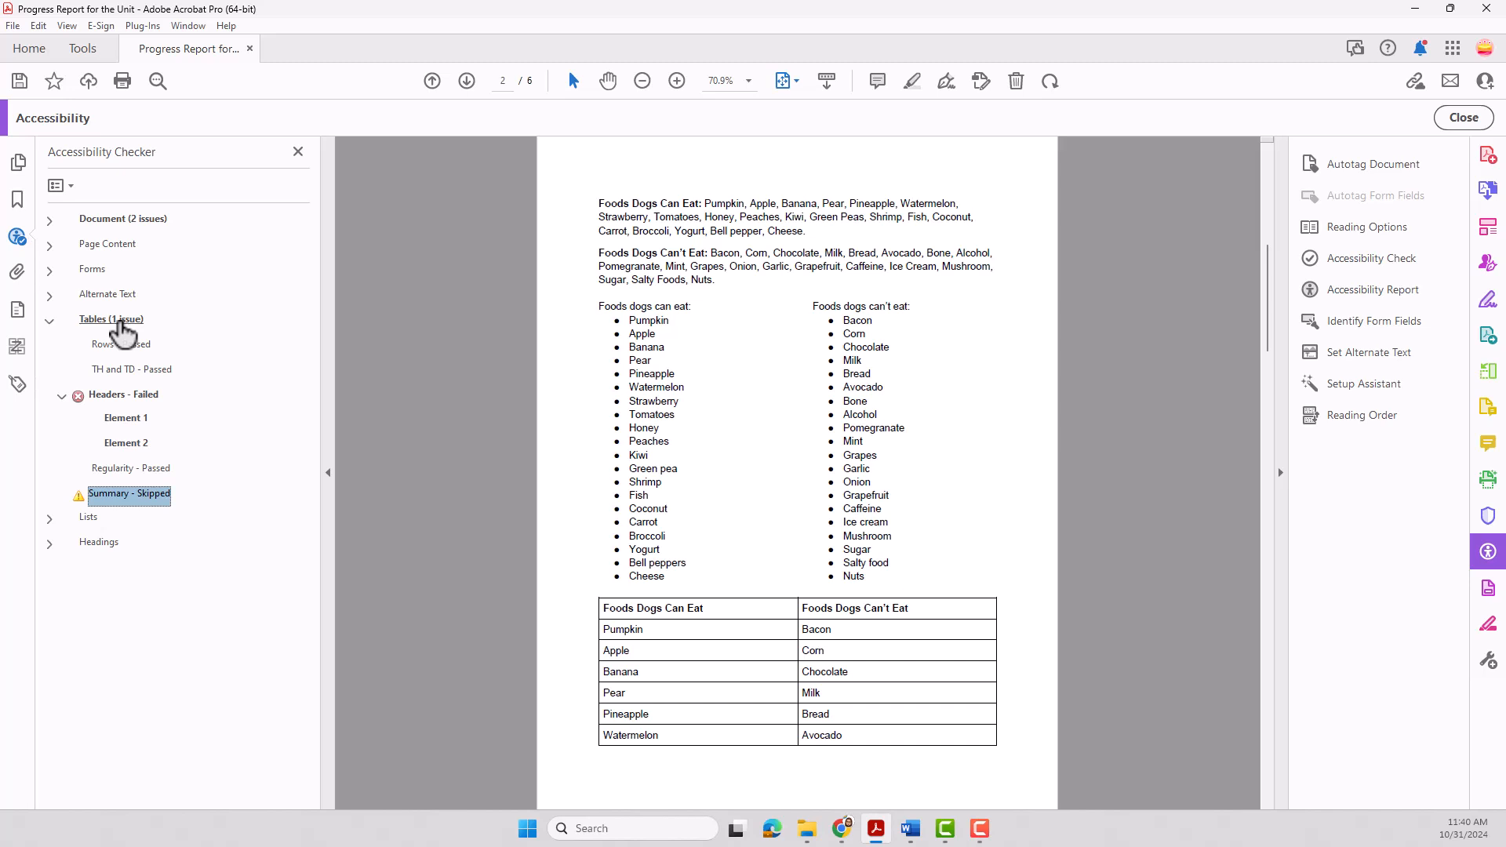
left_click(47, 319)
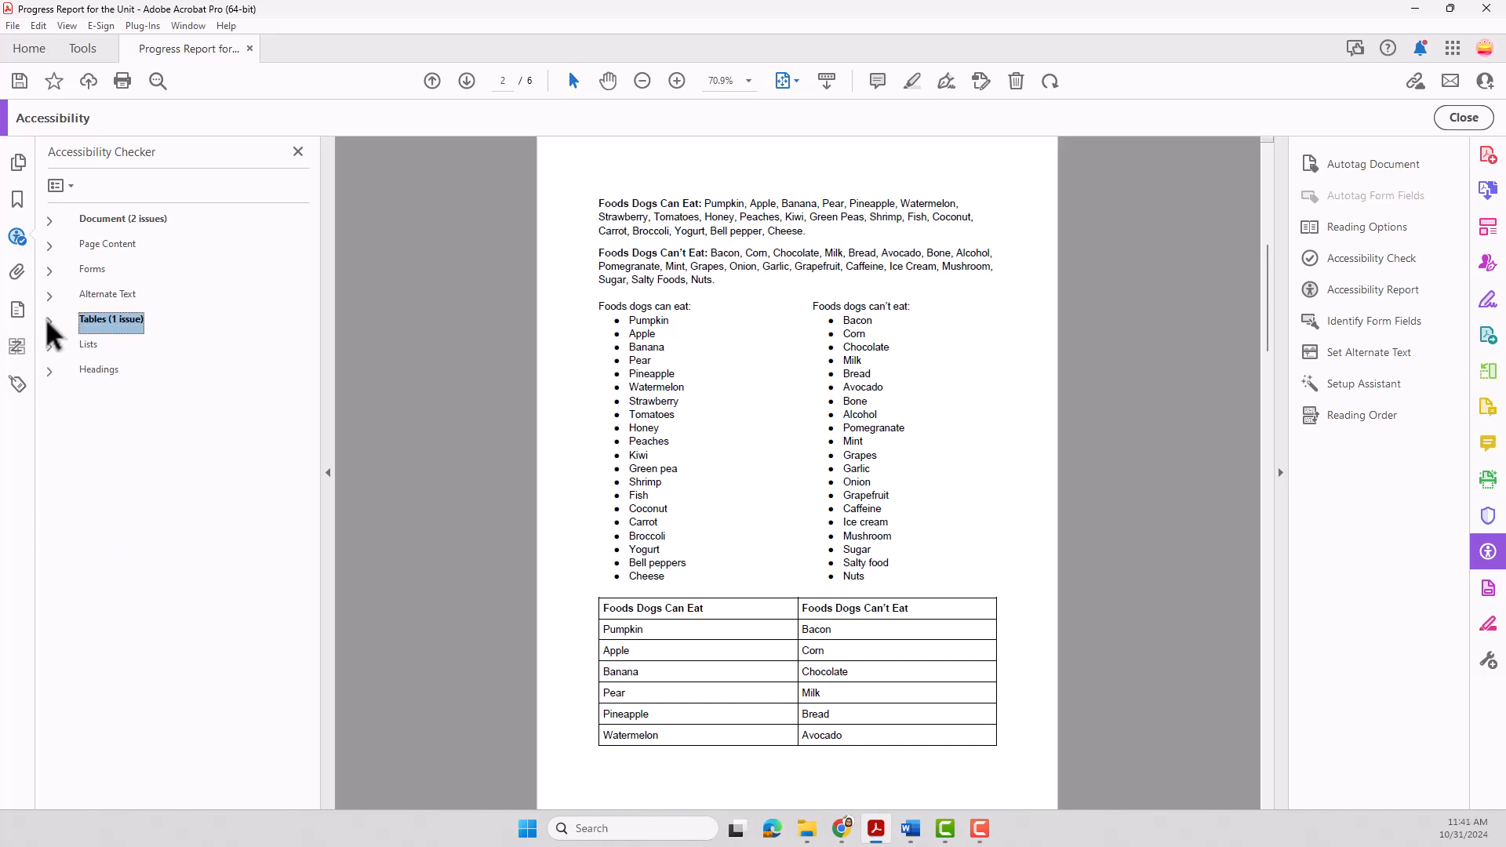
- Examine the individual rule results under Lists and Headings, collapsing each category after viewing it
left_click(75, 344)
left_click(47, 345)
left_click(107, 370)
left_click(120, 399)
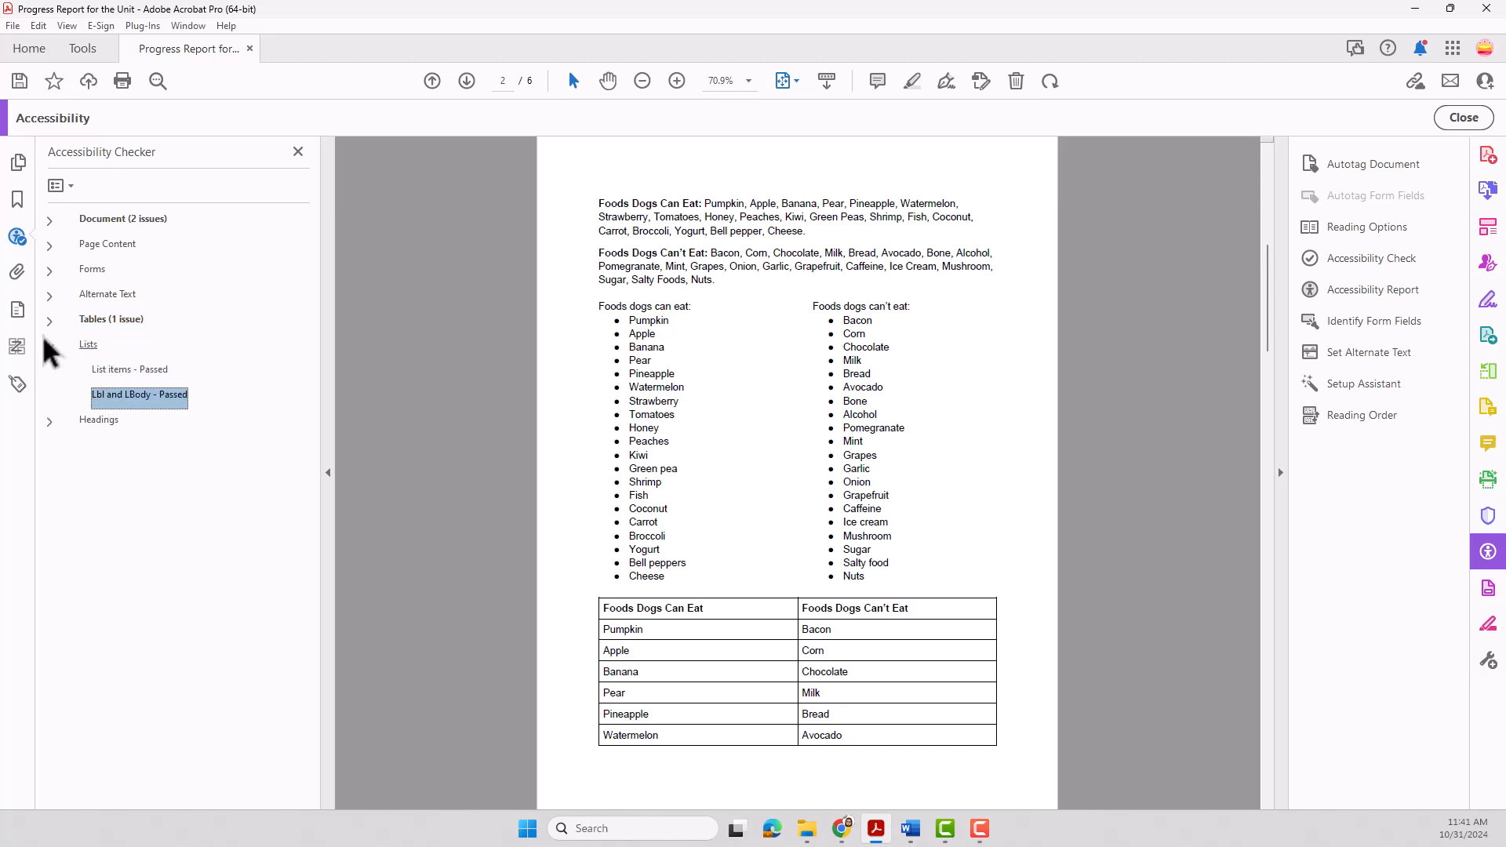
left_click(49, 345)
left_click(100, 373)
left_click(49, 372)
left_click(102, 397)
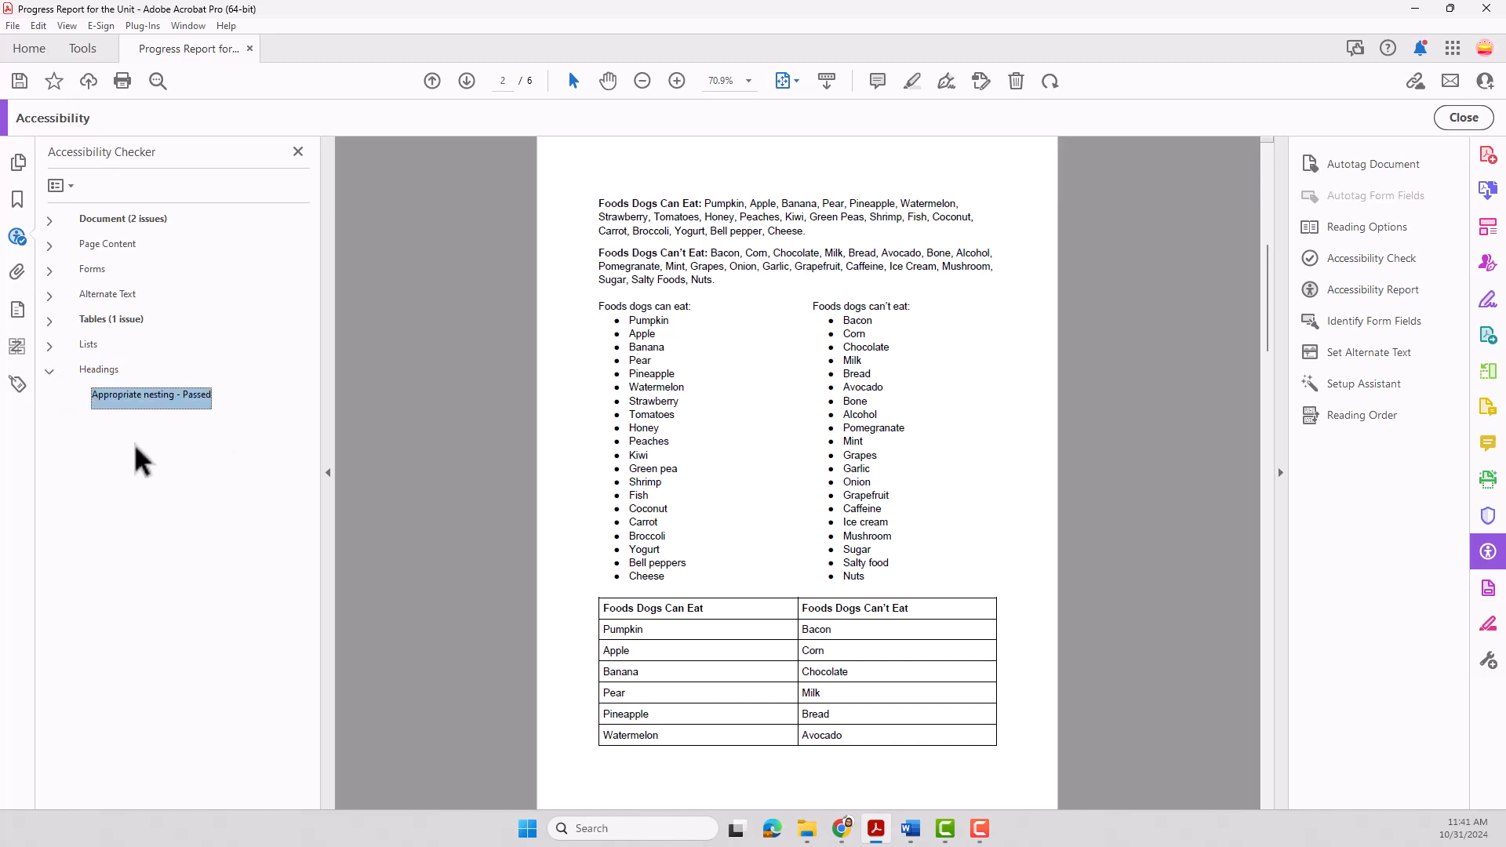
left_click(48, 370)
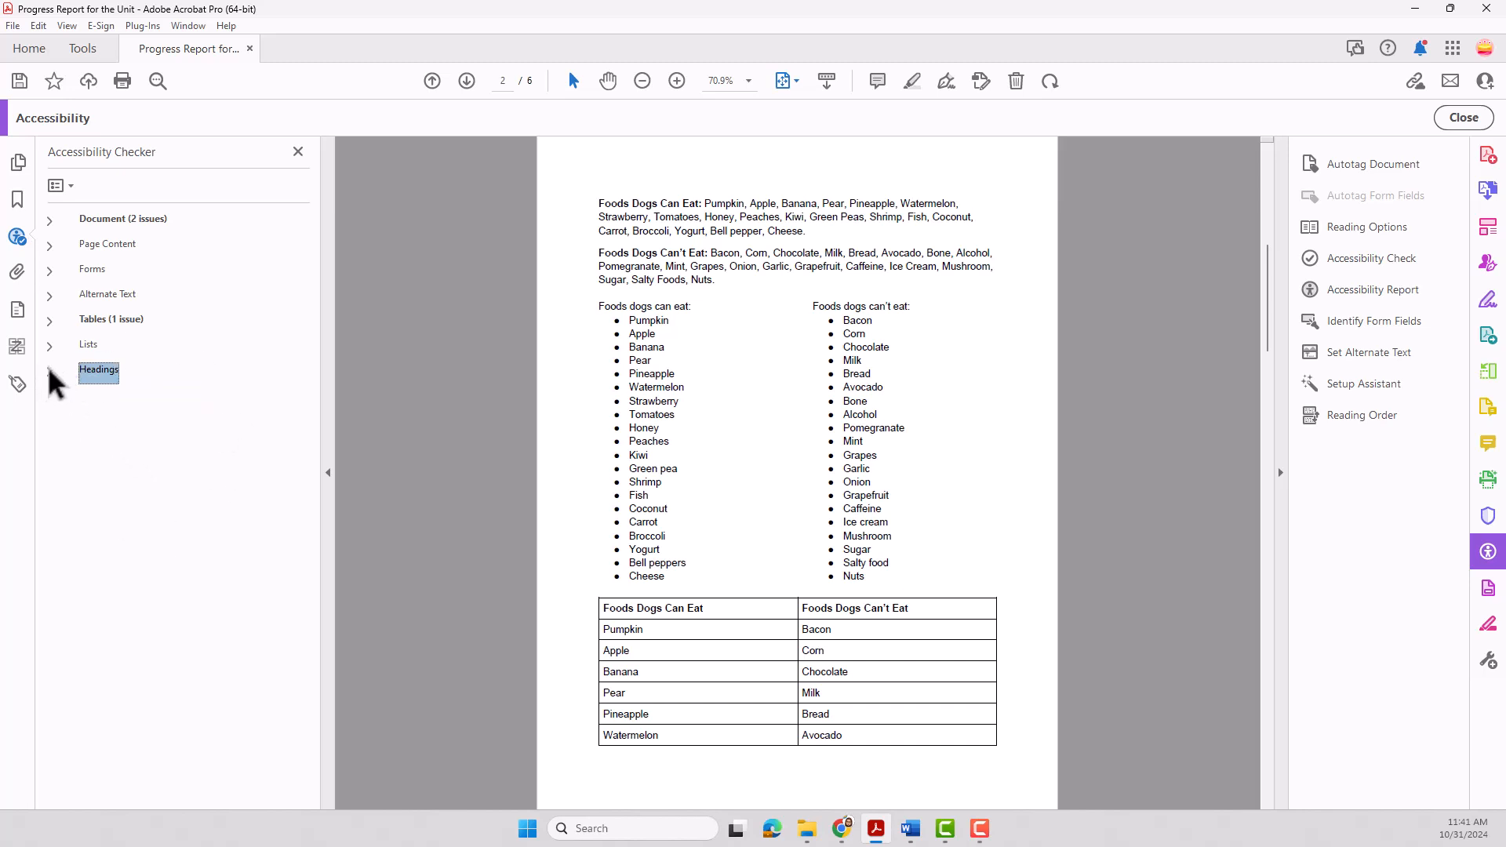
- Expand the Tables results again and locate Element 1 of the Headers issue in the document
left_click(118, 320)
left_click(49, 320)
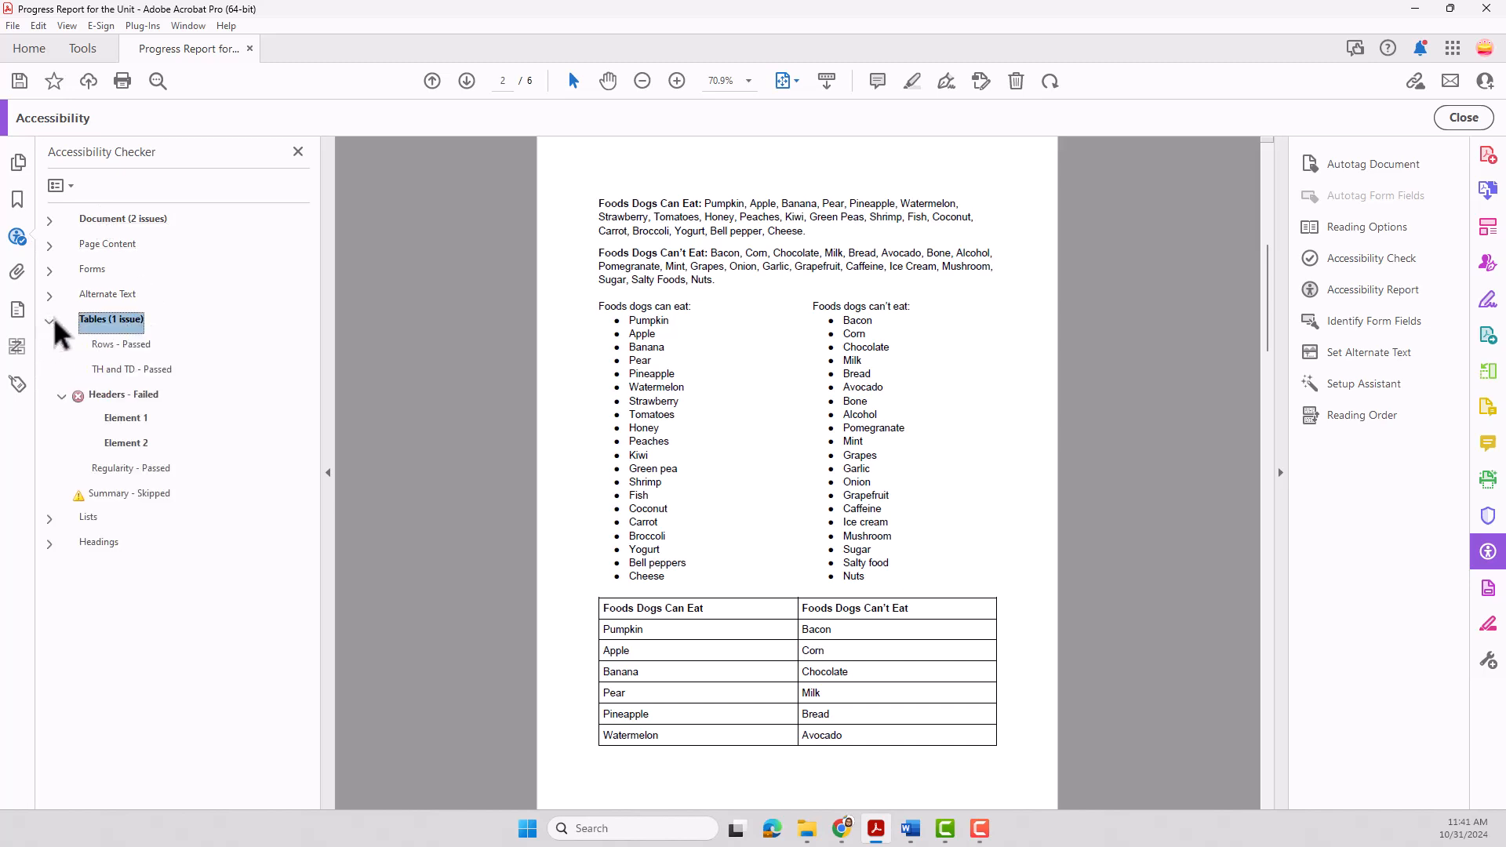
left_click(124, 395)
left_click(130, 422)
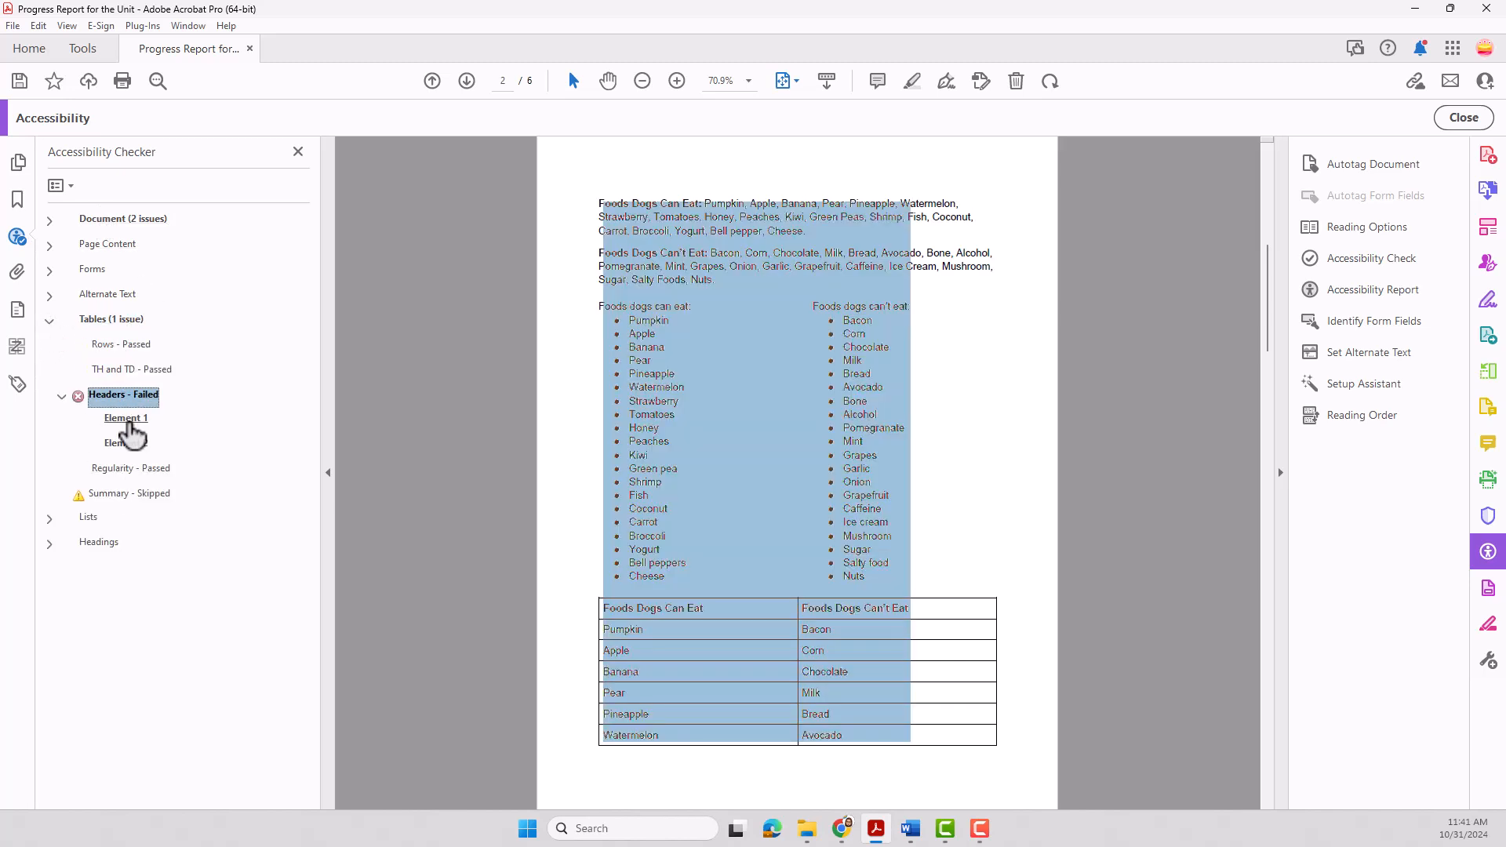